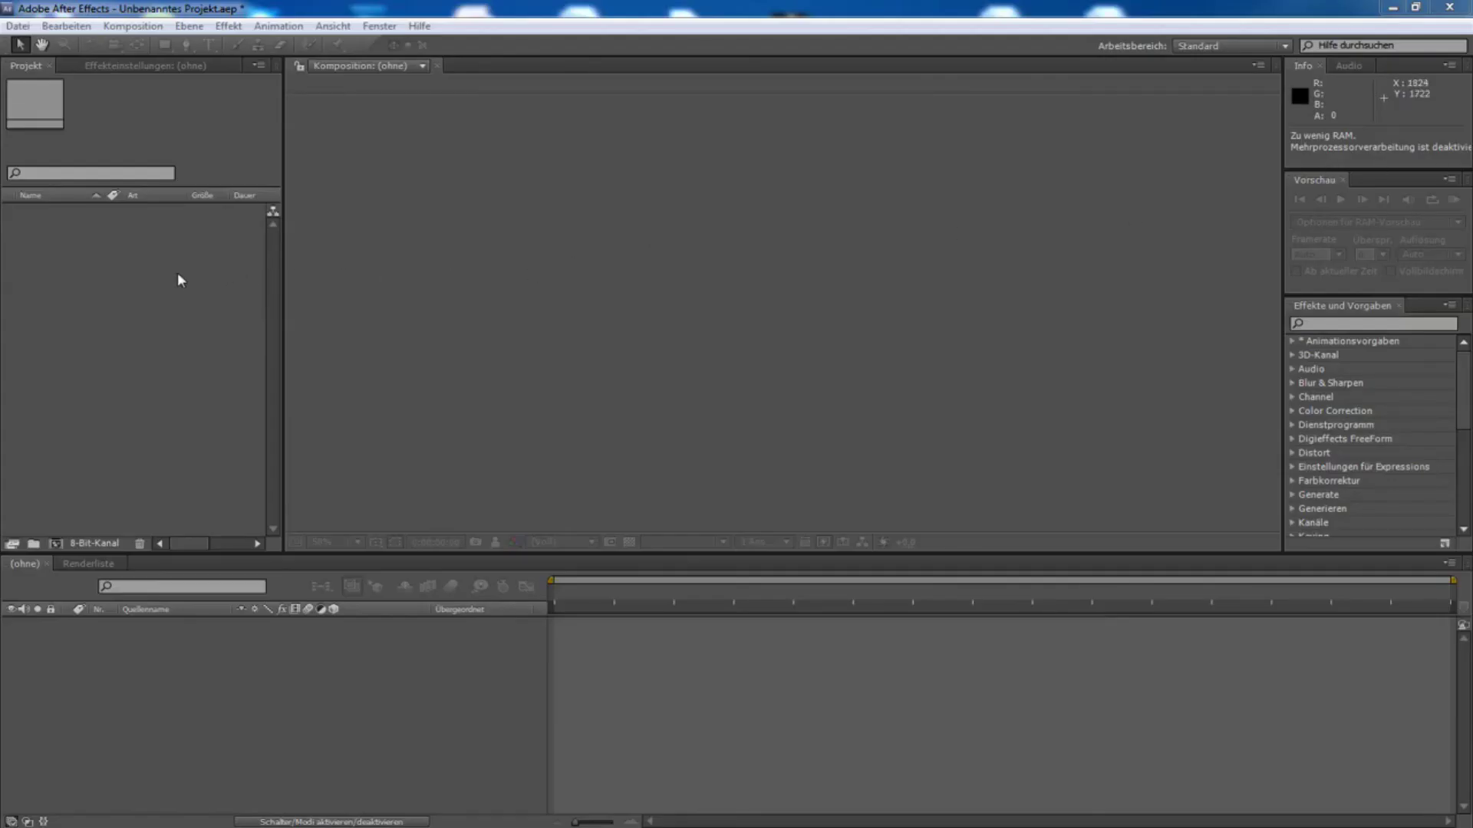
Import BG.MTS and Blue.MTS via Importieren > Datei, then start dragging Blue.MTS out
{"action": "right_click", "coordinate": [118, 270]}
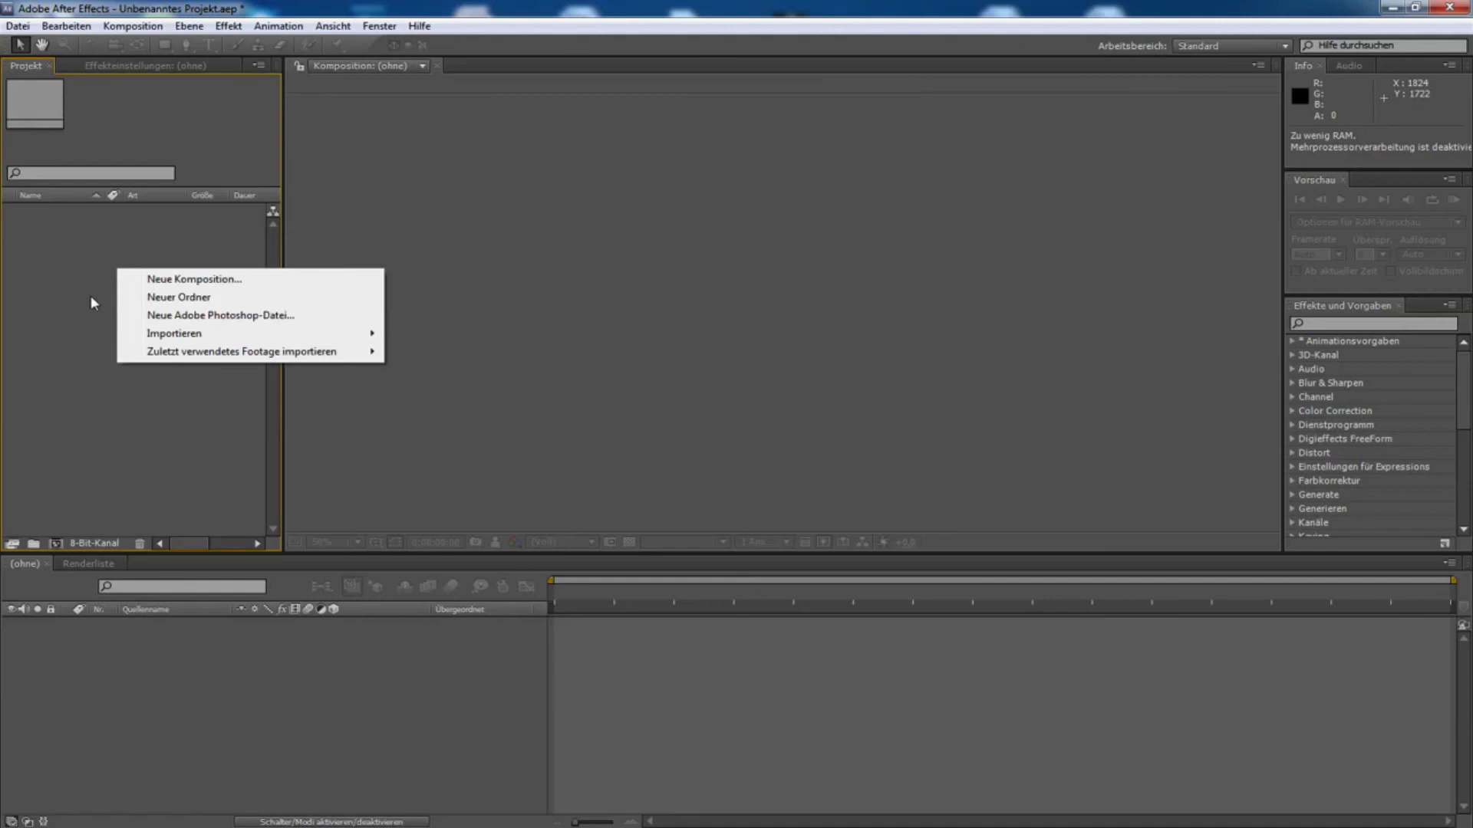
{"action": "mouse_move", "coordinate": [169, 342]}
{"action": "left_click", "coordinate": [420, 336]}
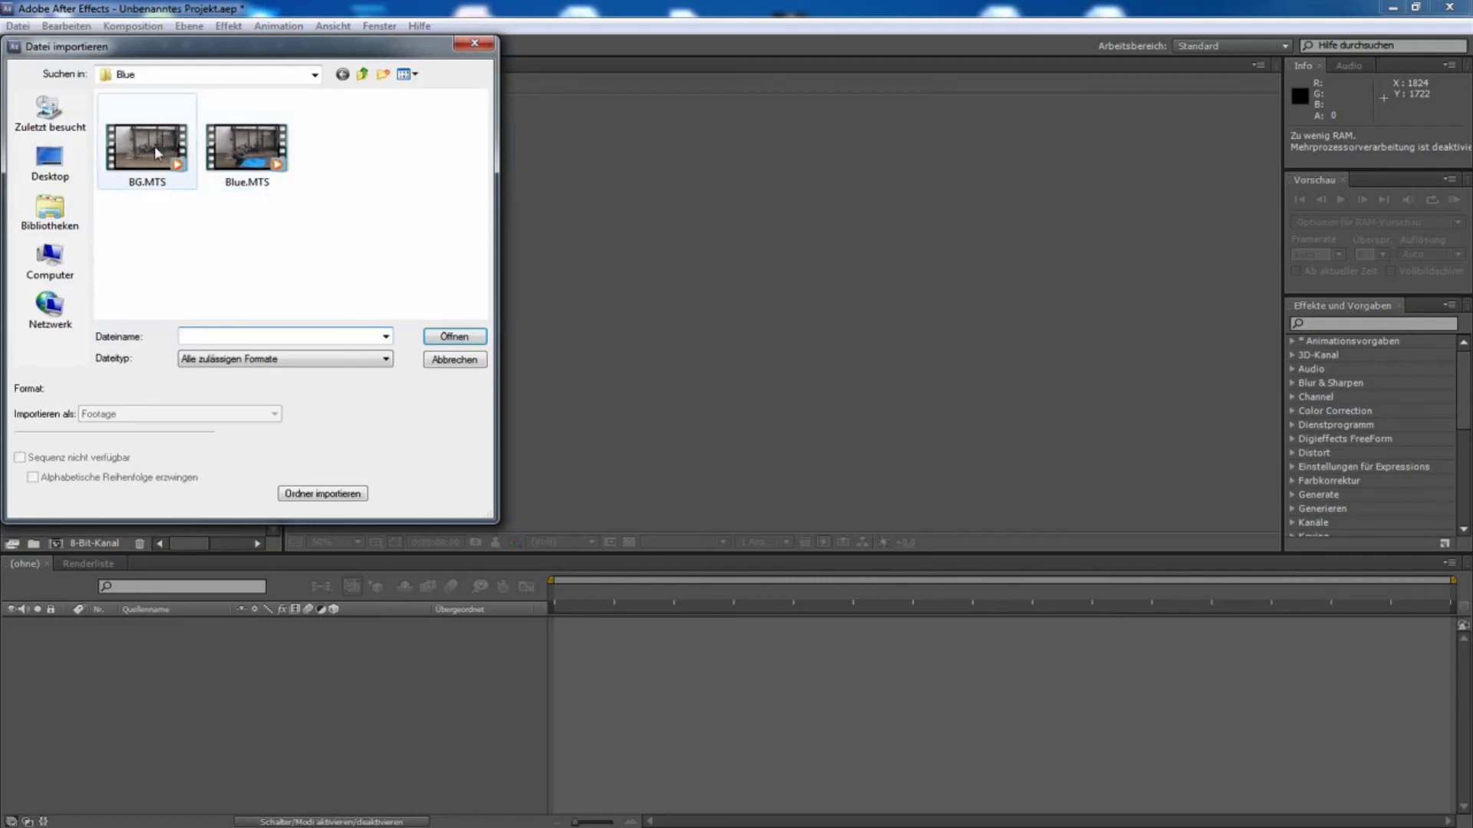
{"action": "left_click", "coordinate": [227, 150]}
{"action": "left_click", "coordinate": [156, 152], "text": "shift"}
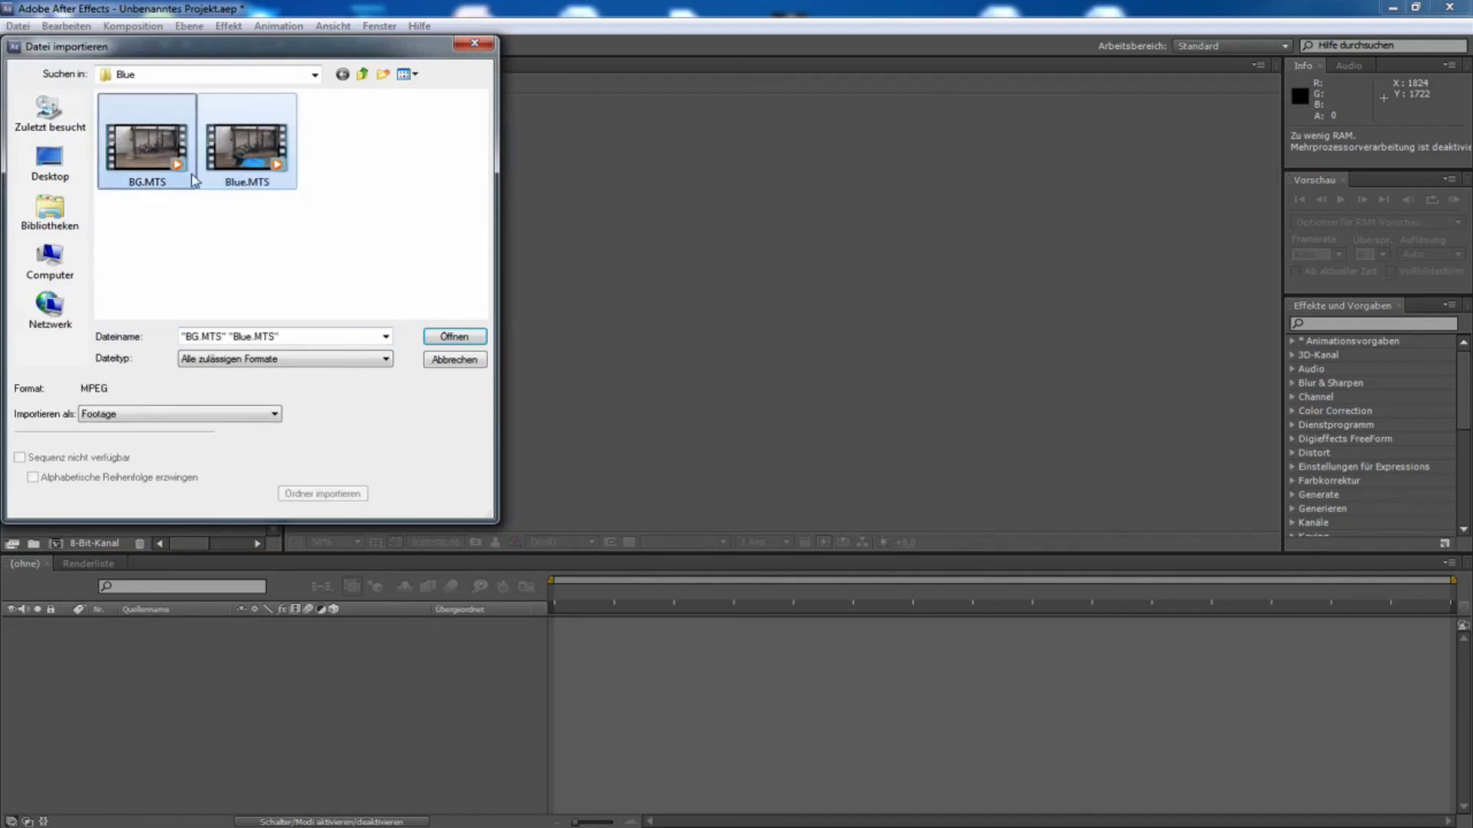
{"action": "left_click", "coordinate": [457, 340]}
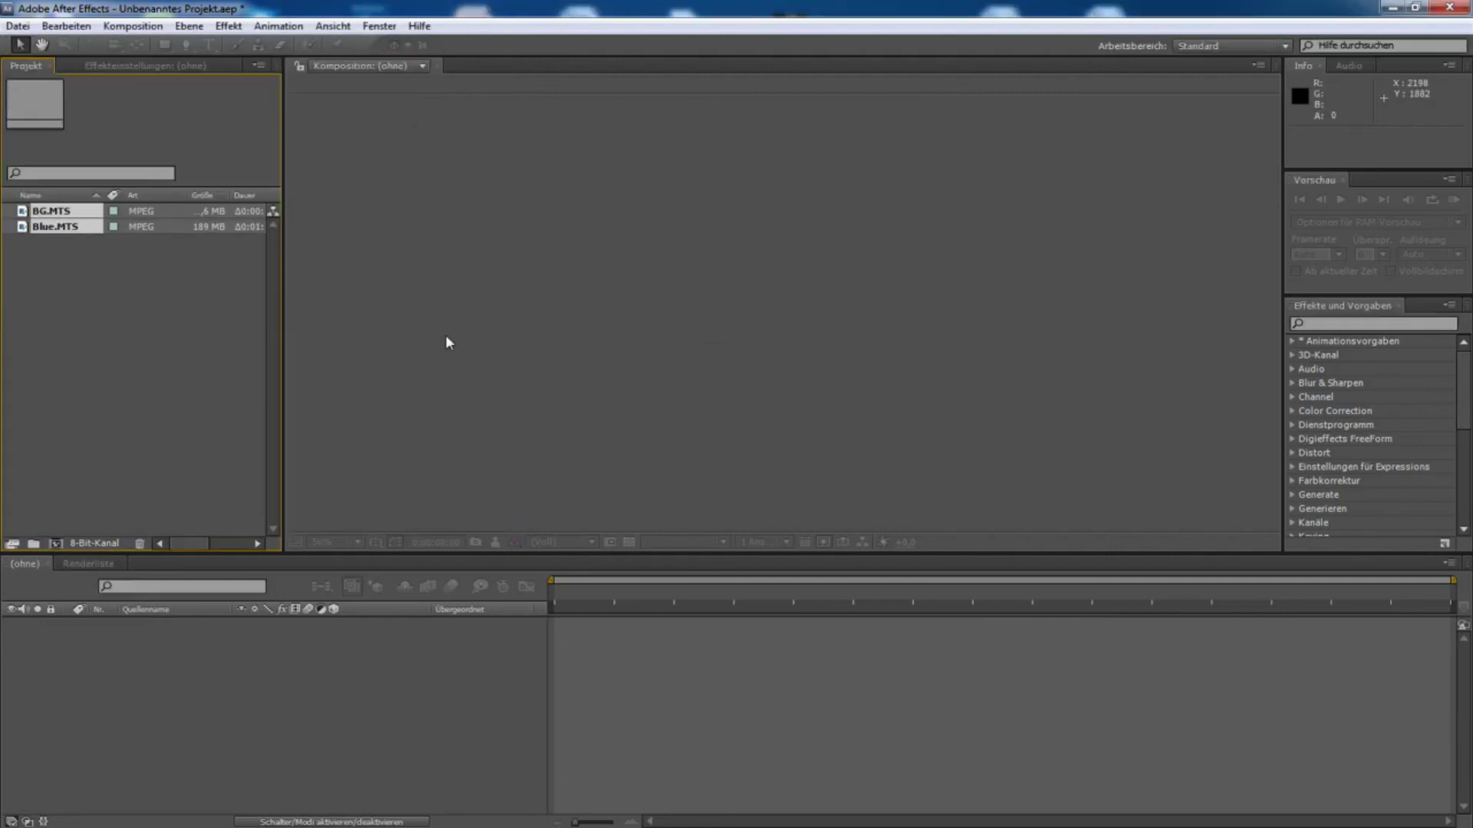
{"action": "left_click", "coordinate": [182, 281]}
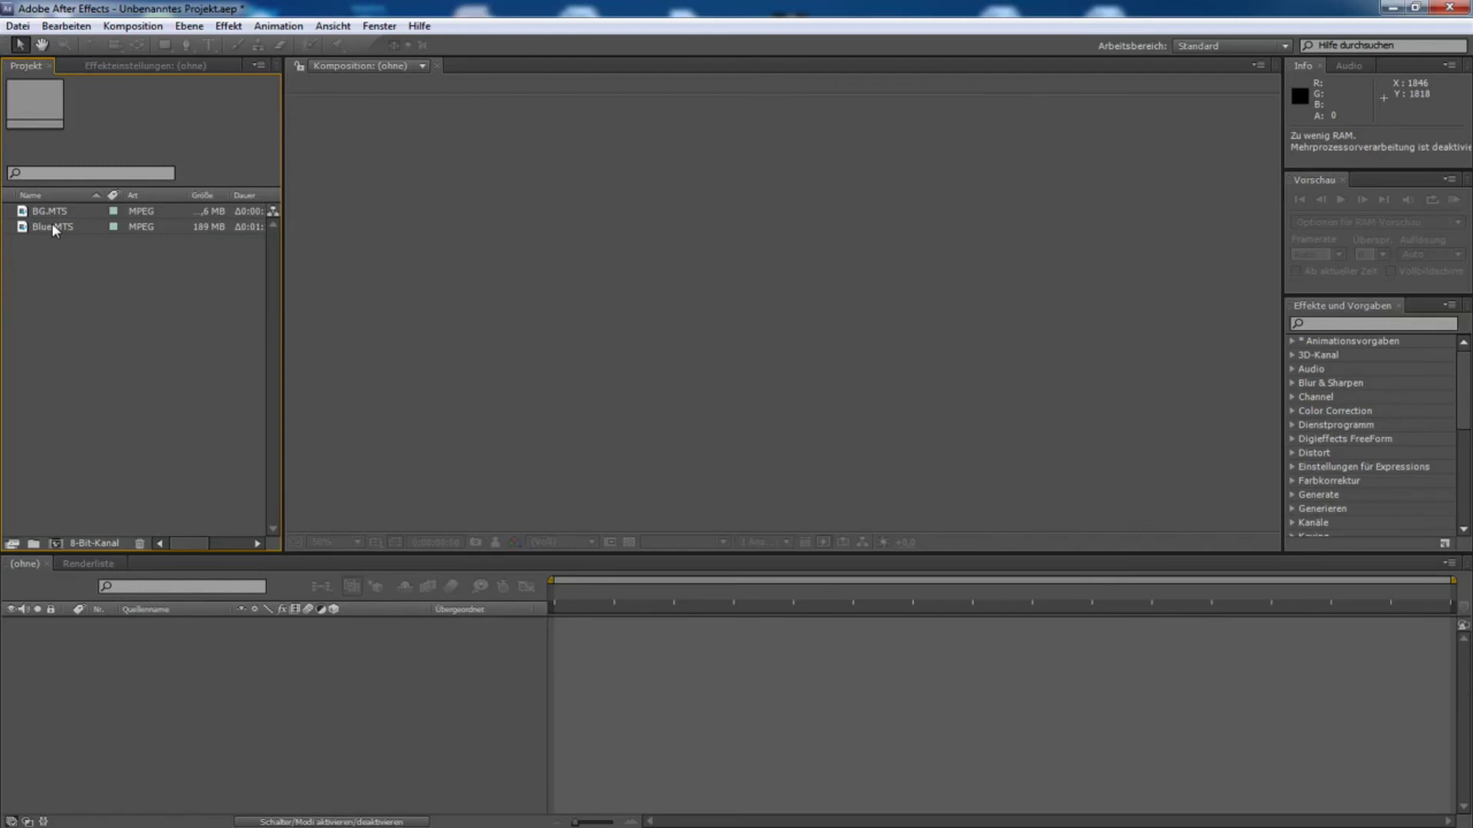
{"action": "left_click_drag", "start_coordinate": [50, 228], "coordinate": [44, 412]}
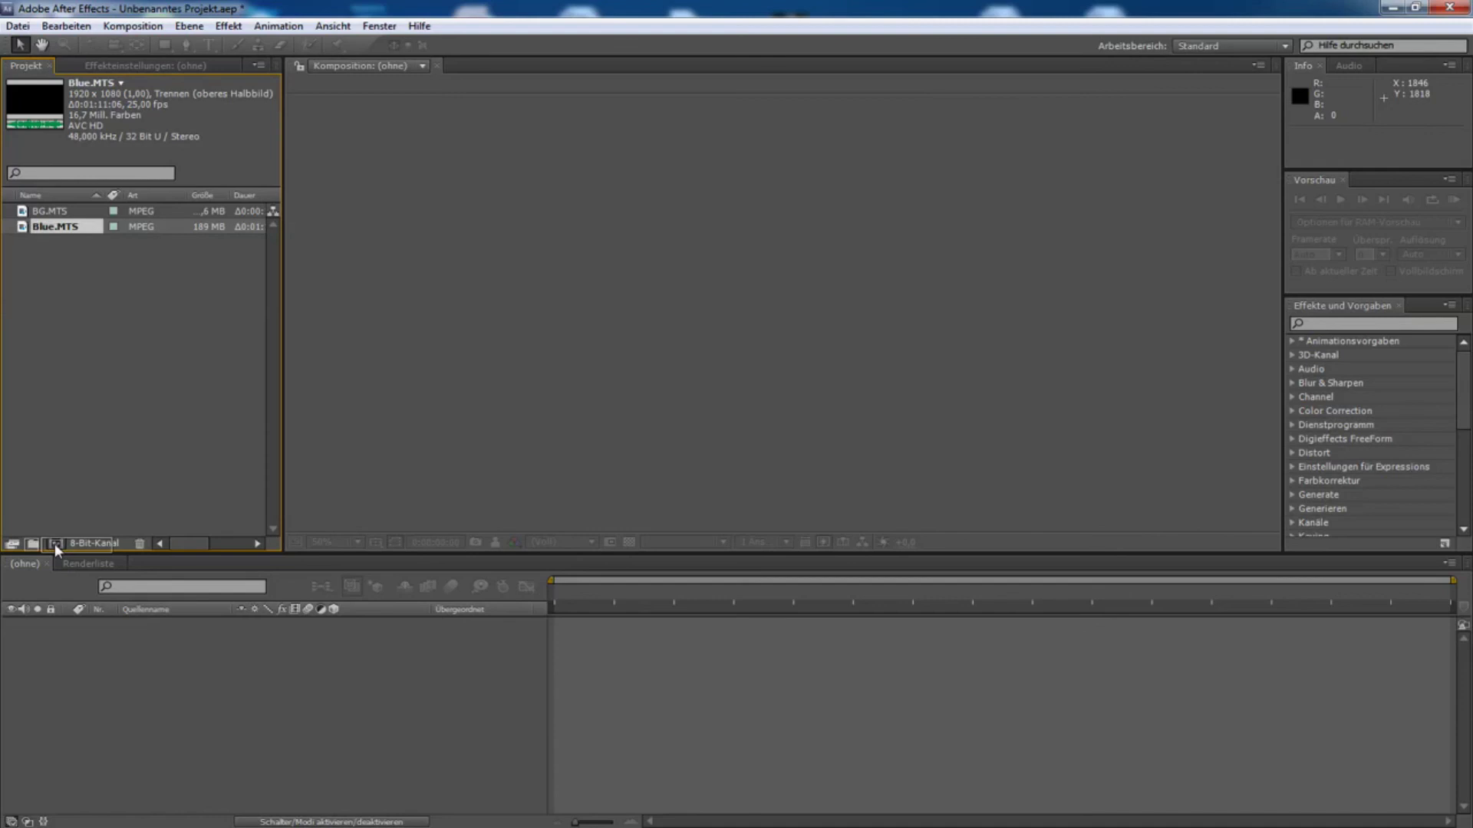
Create the Blue composition from Blue.MTS at 50% view, work area 0:00:02:09 to 0:01:05:18
{"action": "left_click_drag", "start_coordinate": [55, 540], "coordinate": [83, 638]}
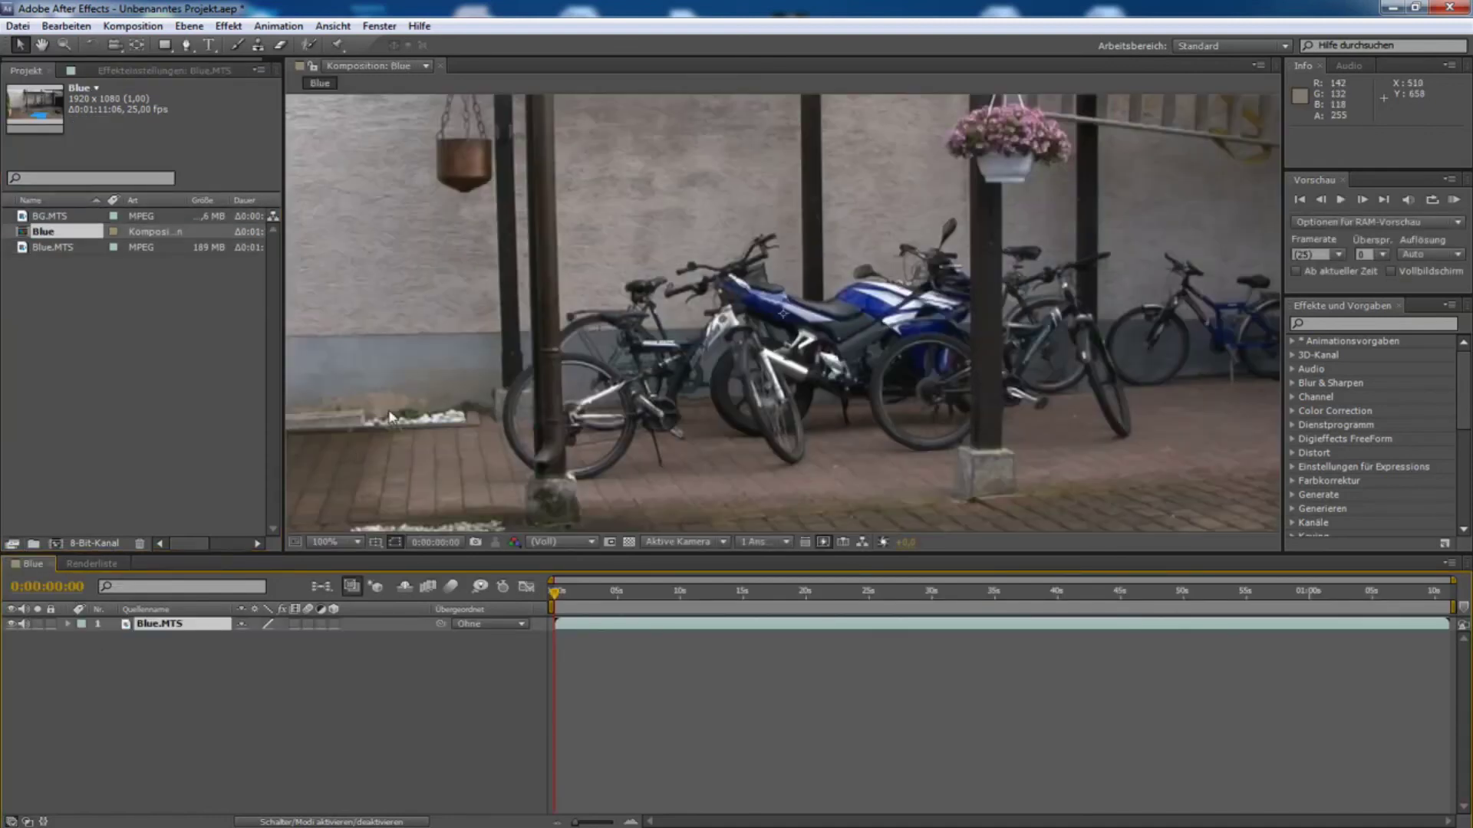
{"action": "key", "text": "comma"}
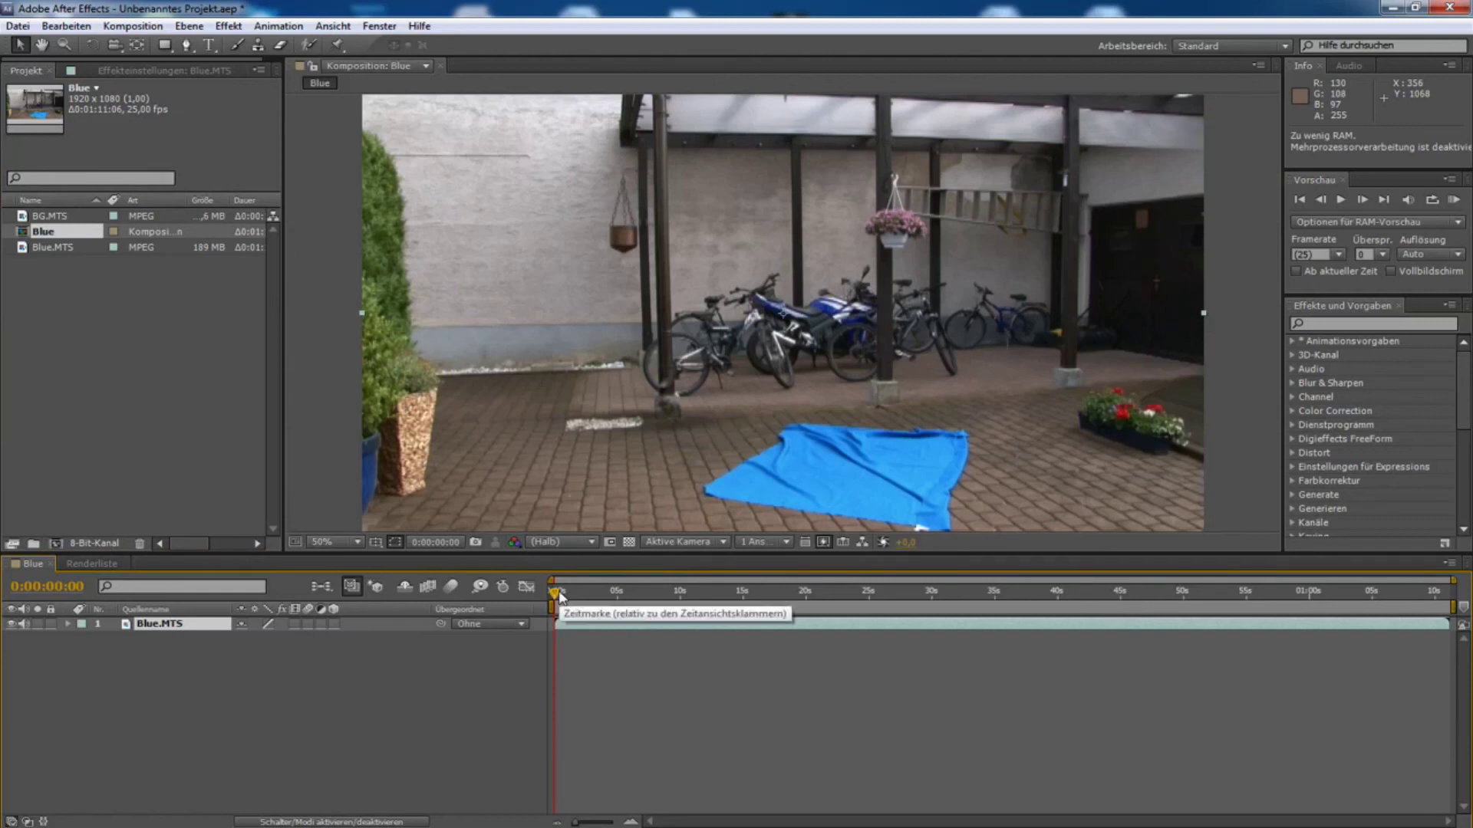
{"action": "mouse_move", "coordinate": [577, 598]}
{"action": "left_mouse_down"}
{"action": "mouse_move", "coordinate": [609, 598]}
{"action": "mouse_move", "coordinate": [589, 600]}
{"action": "left_mouse_up"}
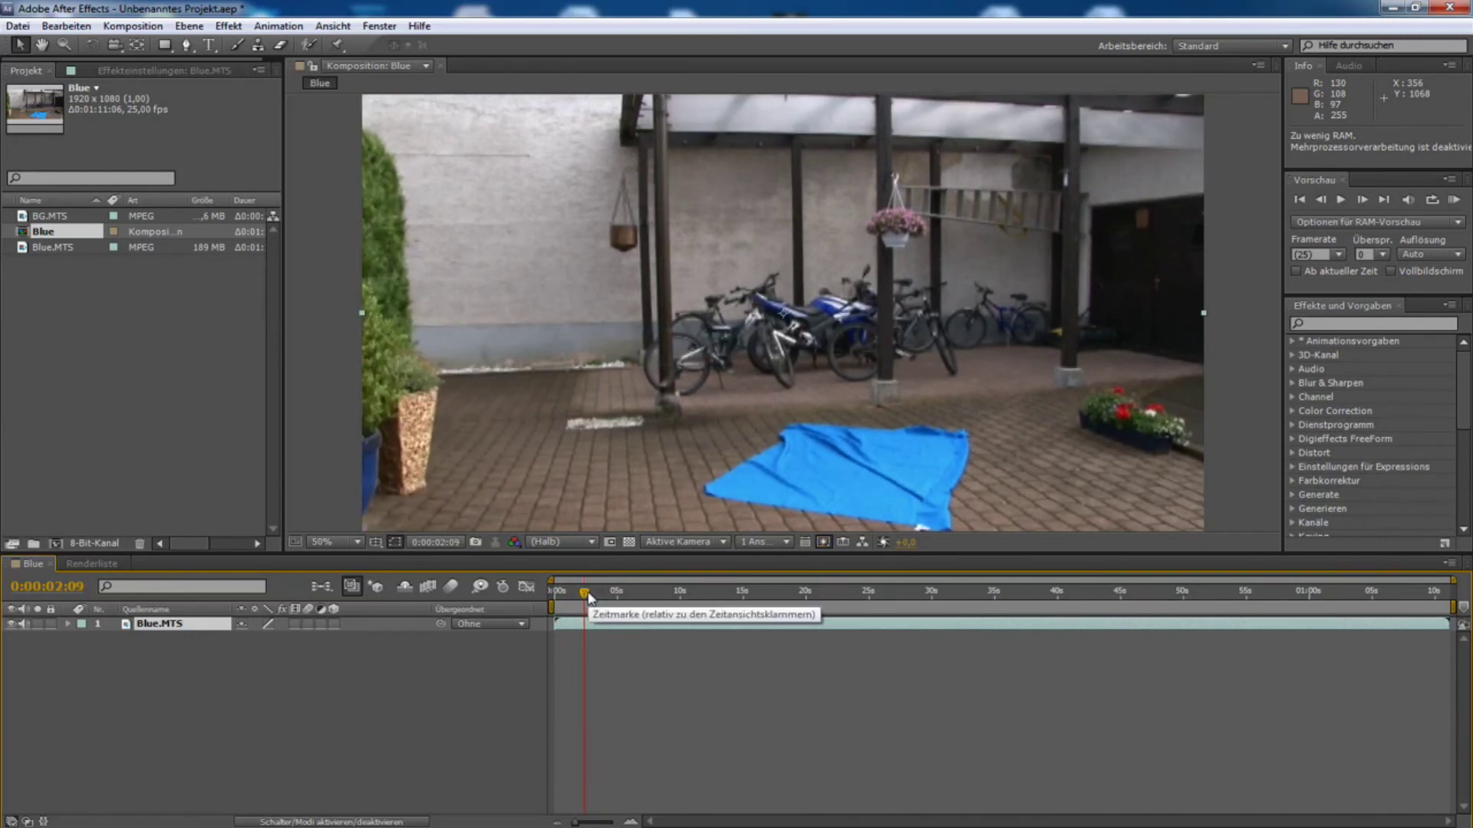
{"action": "key", "text": "b"}
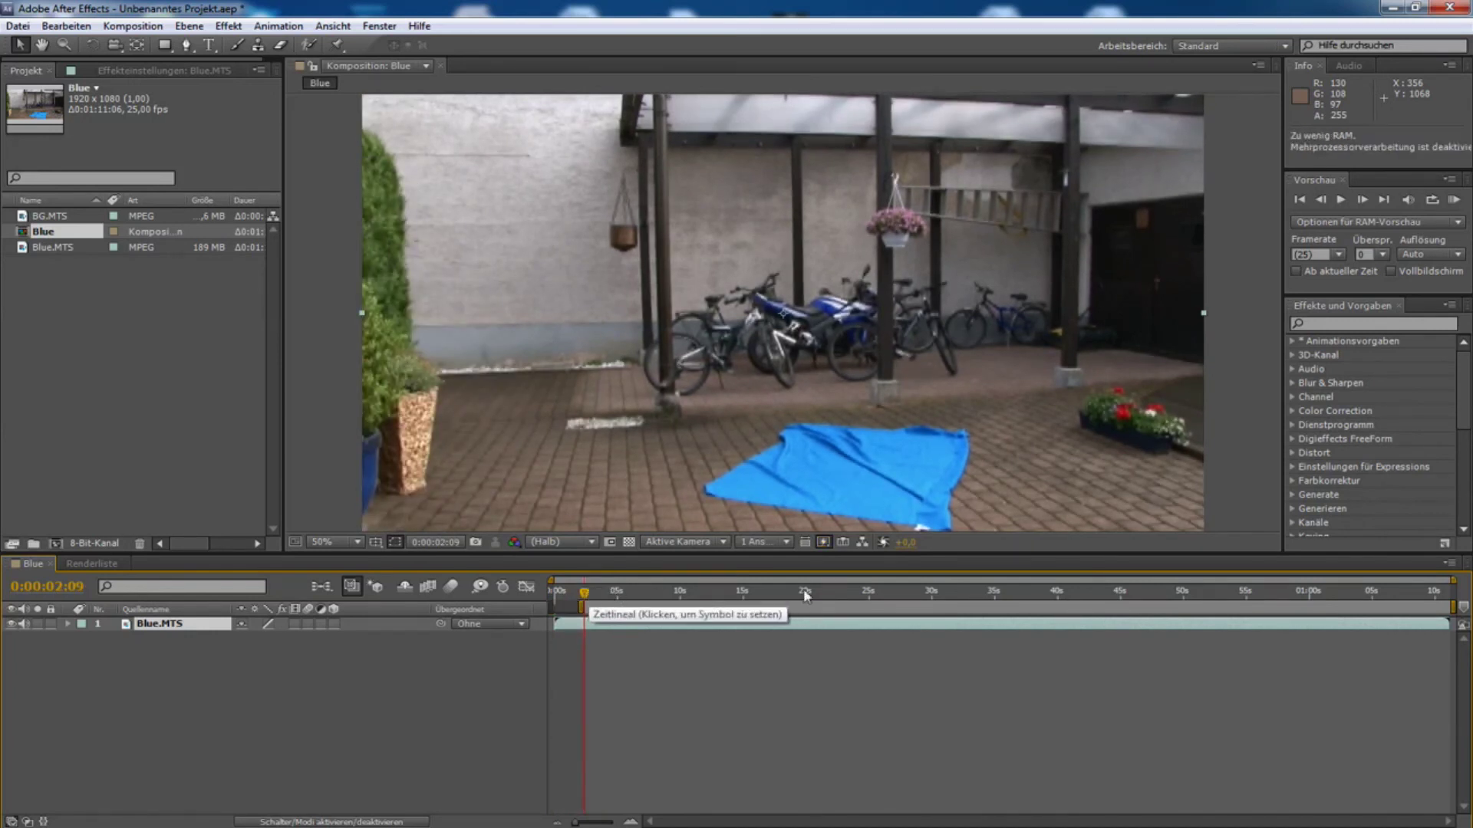
{"action": "left_click_drag", "start_coordinate": [1381, 592], "coordinate": [1382, 597]}
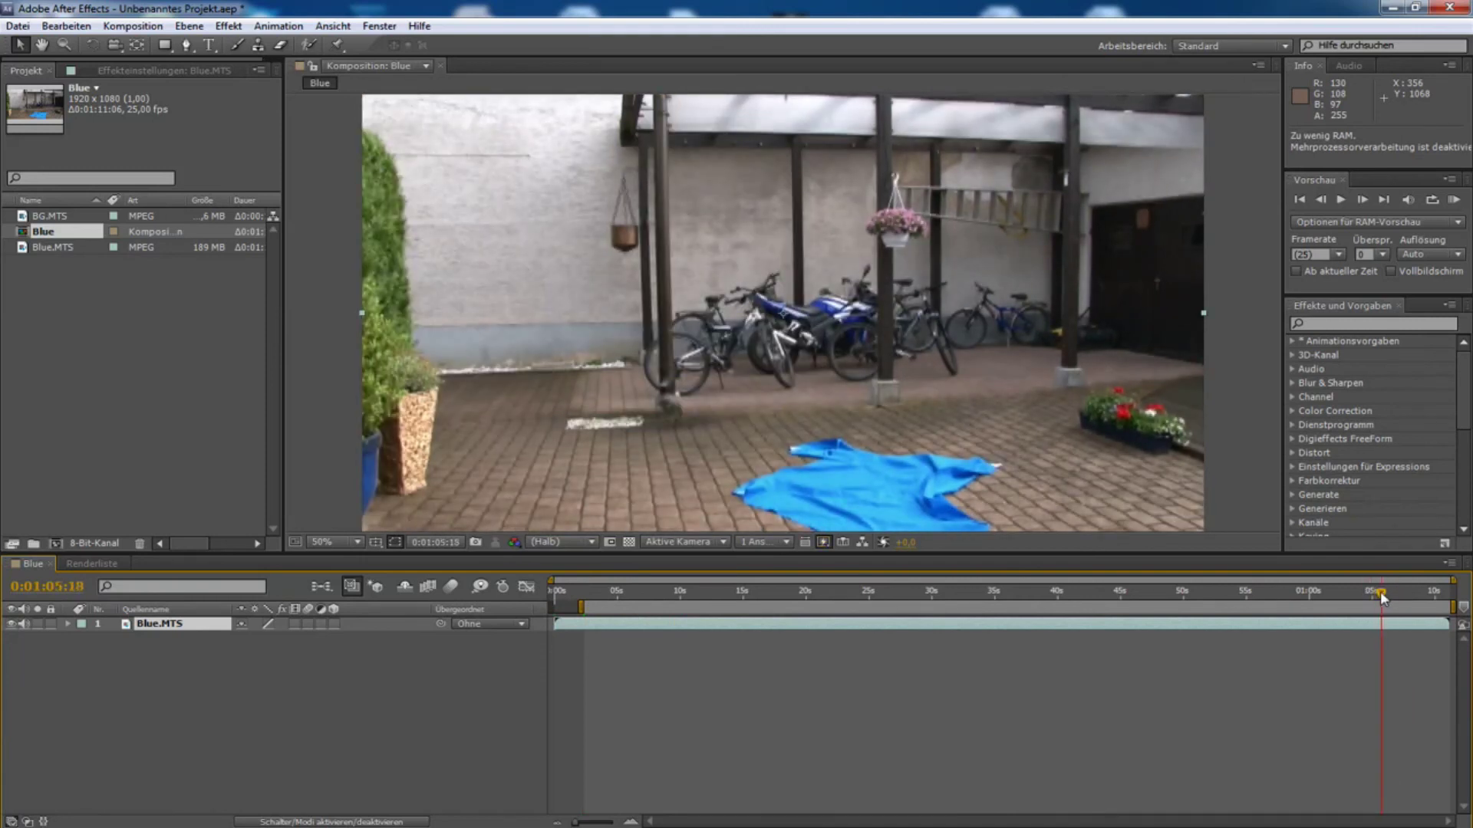
{"action": "key", "text": "n"}
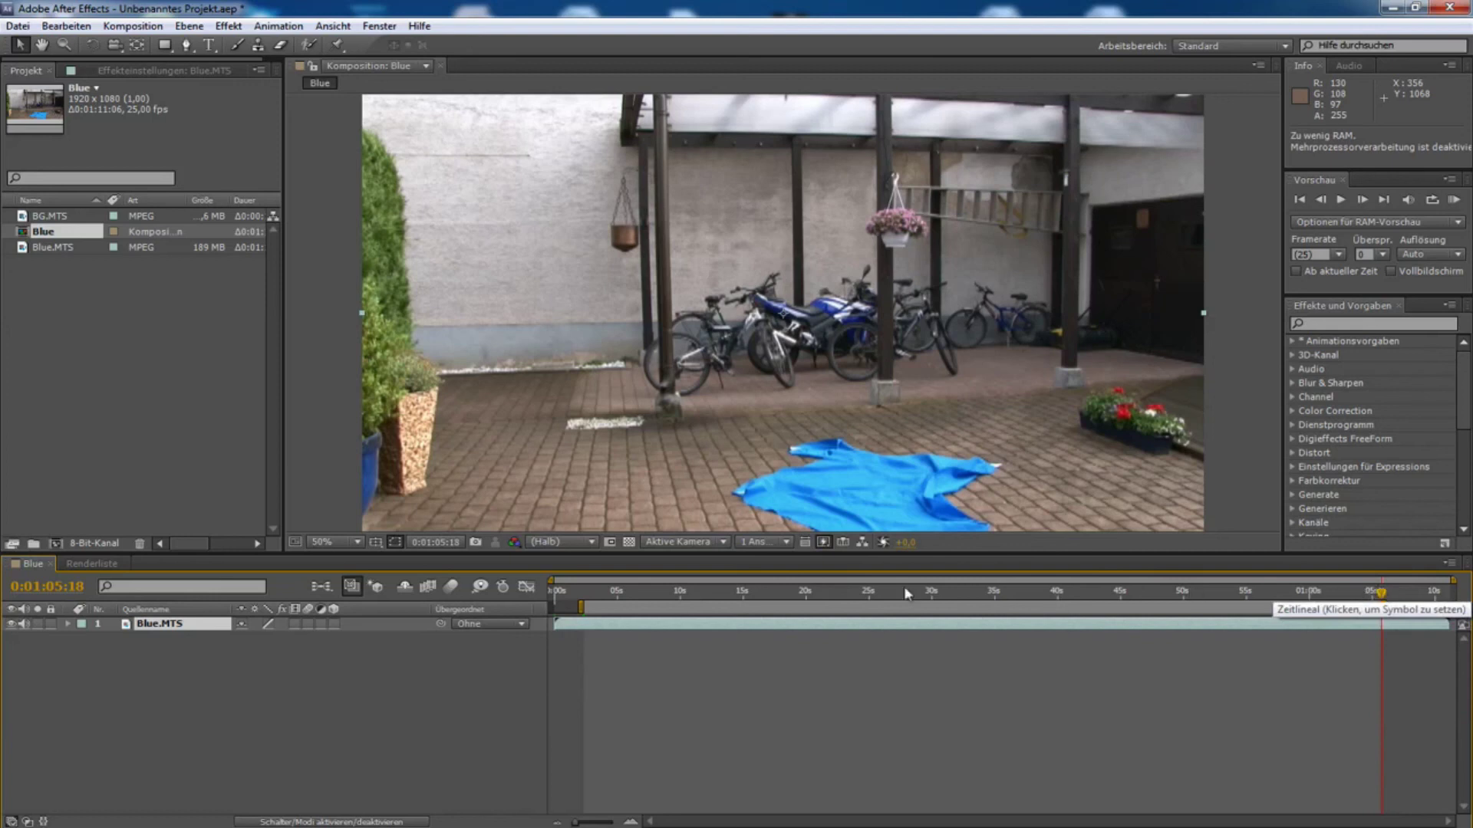
{"action": "left_click", "coordinate": [587, 593]}
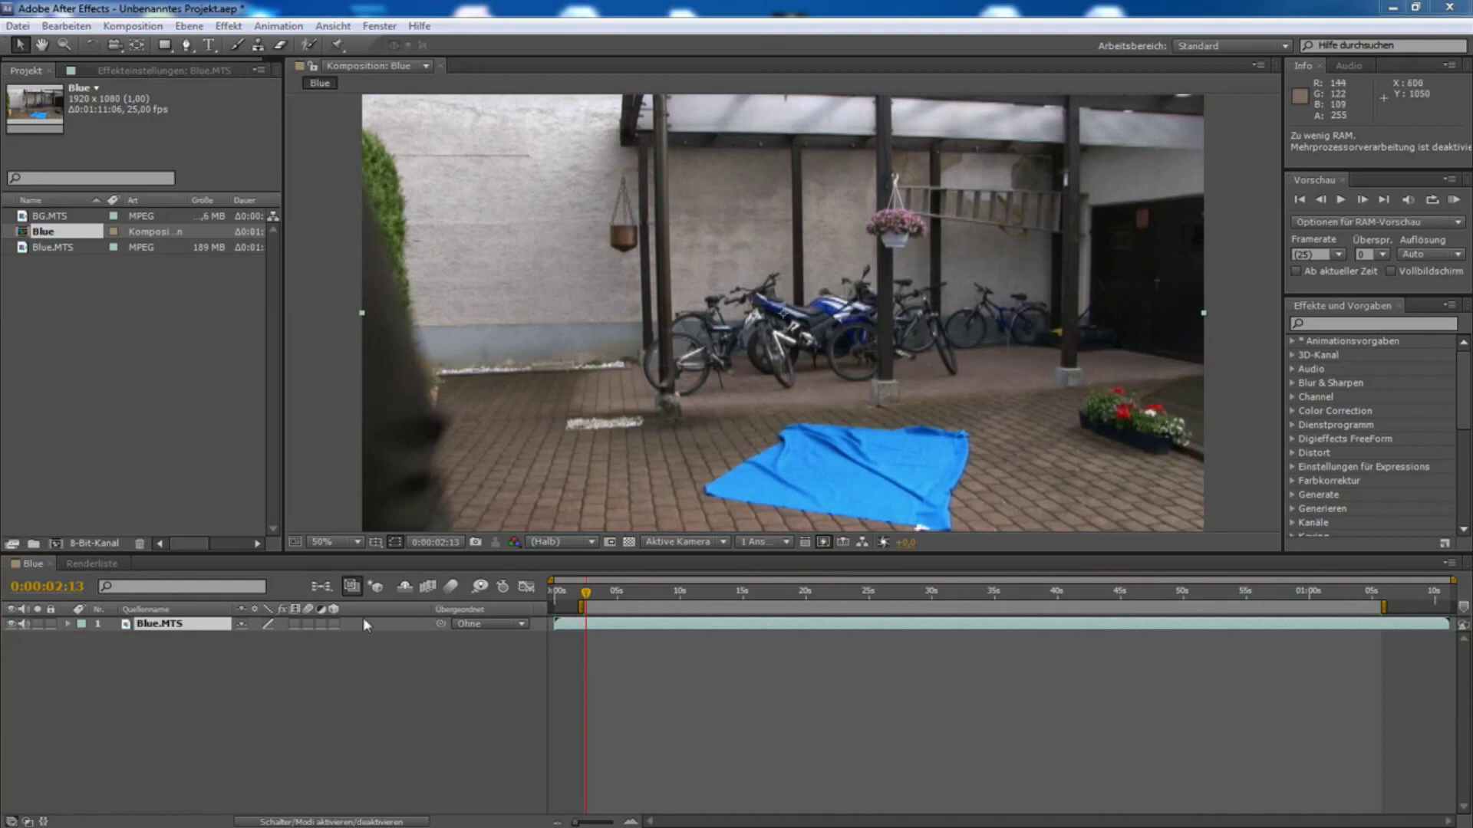
Add BG.MTS below Blue.MTS, solo it, and scrub through the background plate
{"action": "left_click_drag", "start_coordinate": [42, 220], "coordinate": [142, 715]}
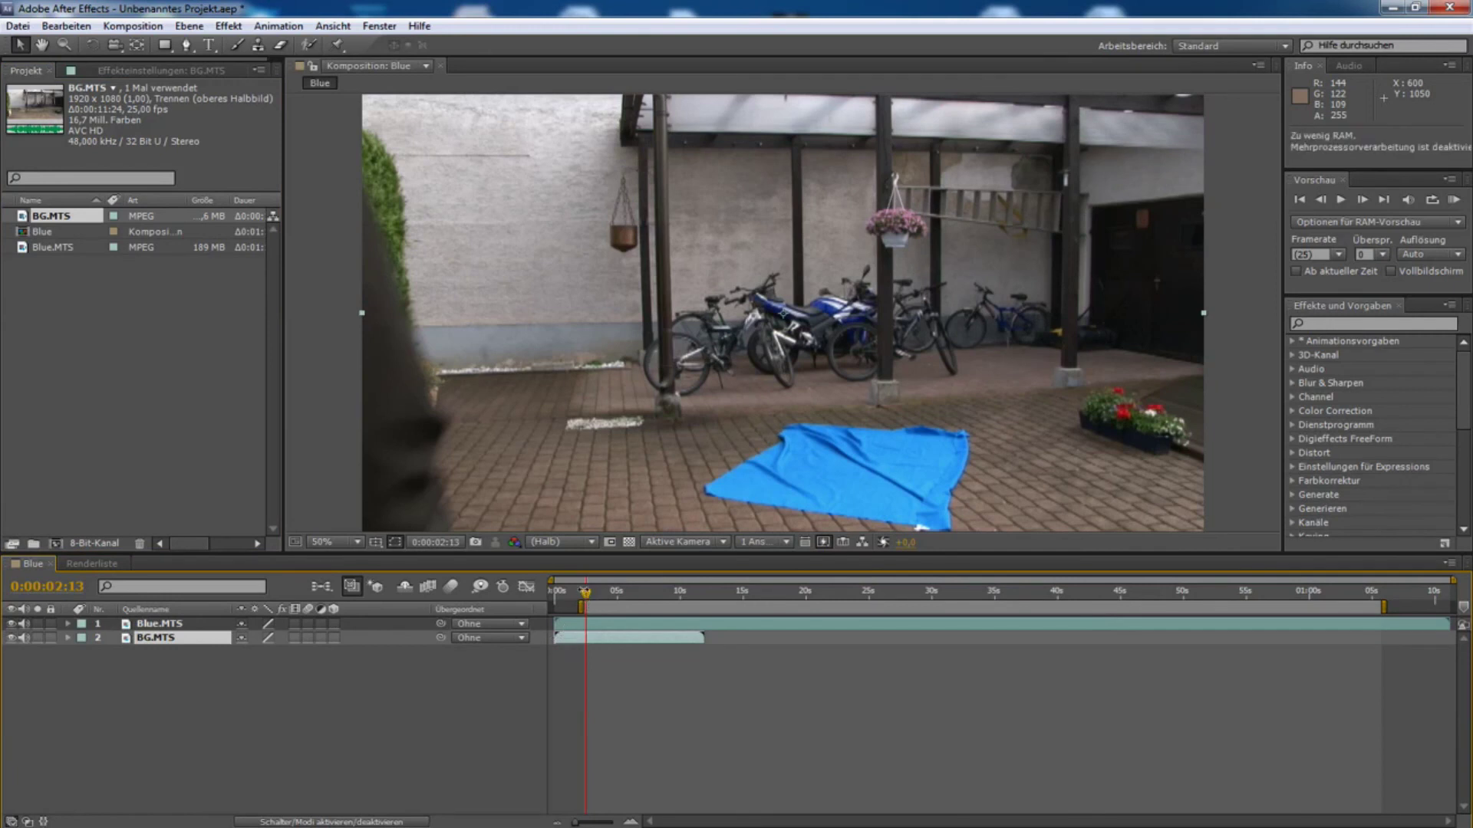
{"action": "left_click", "coordinate": [37, 638]}
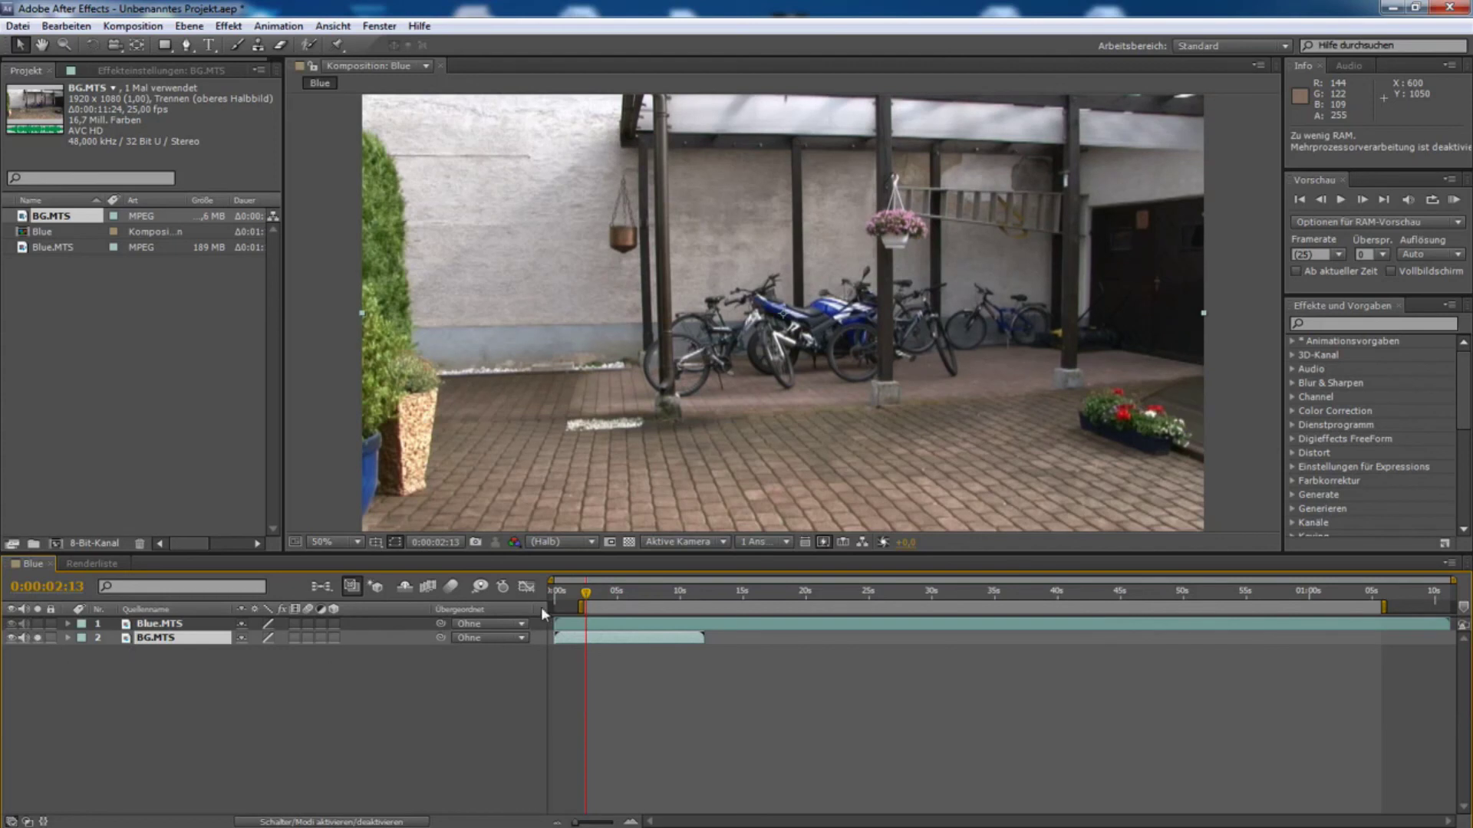
{"action": "left_click_drag", "start_coordinate": [622, 593], "coordinate": [662, 595]}
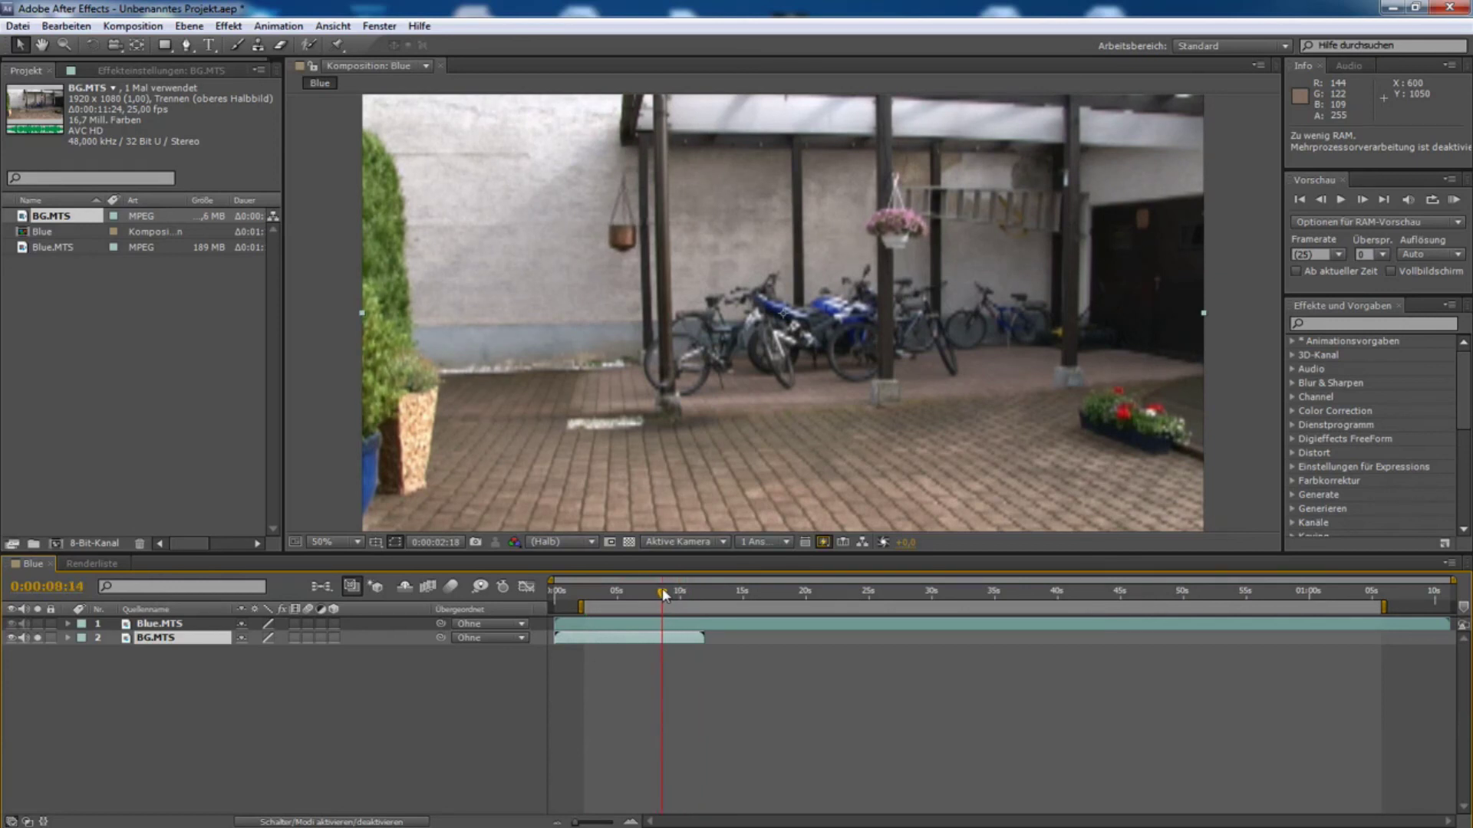
{"action": "mouse_move", "coordinate": [663, 594]}
{"action": "left_mouse_down"}
{"action": "mouse_move", "coordinate": [590, 597]}
{"action": "mouse_move", "coordinate": [653, 596]}
{"action": "left_mouse_up"}
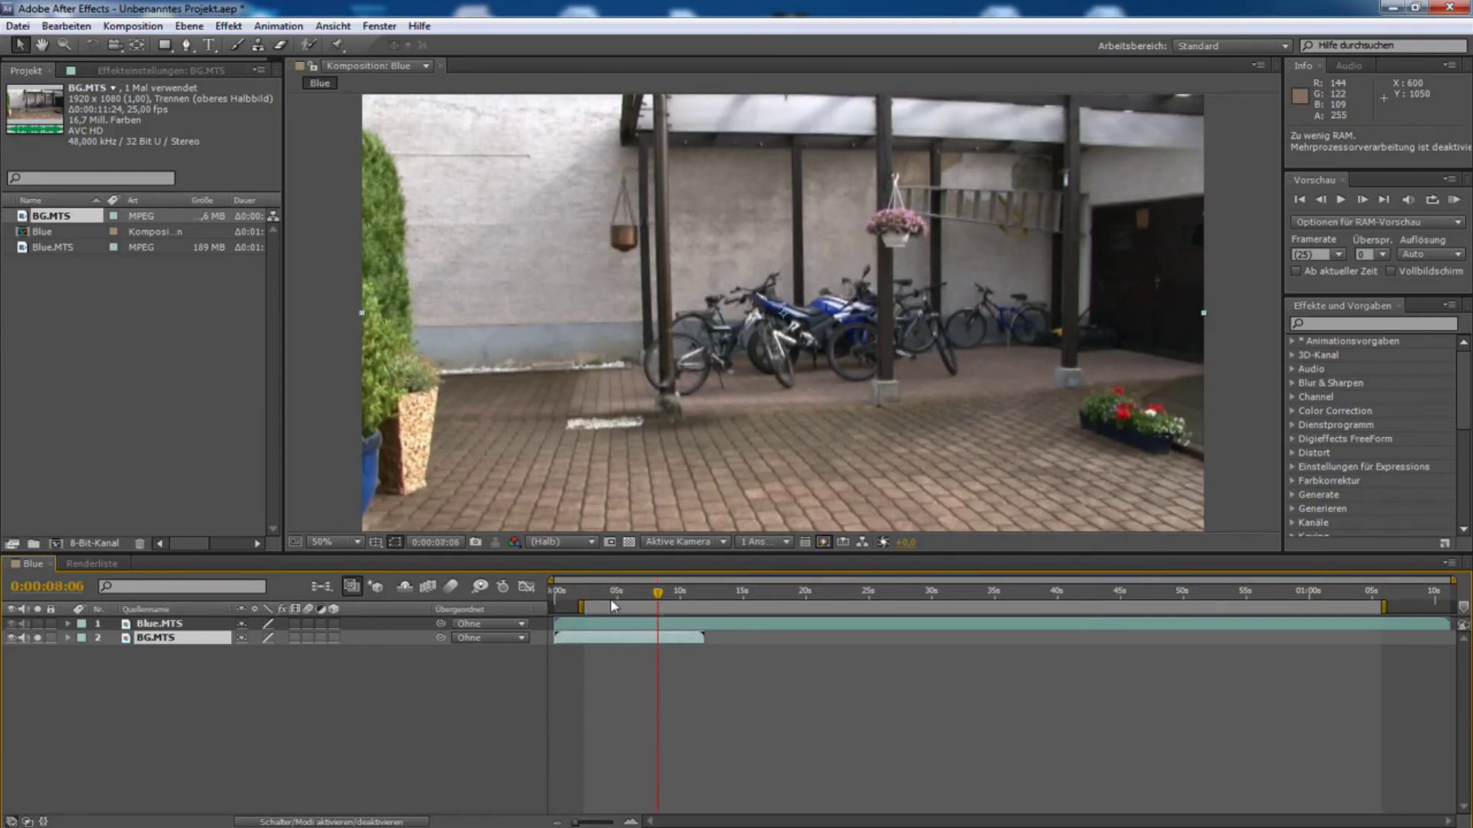
Freeze BG.MTS on its current frame with Zeit > Standbild and stretch it to about 1:06
{"action": "right_click", "coordinate": [159, 643]}
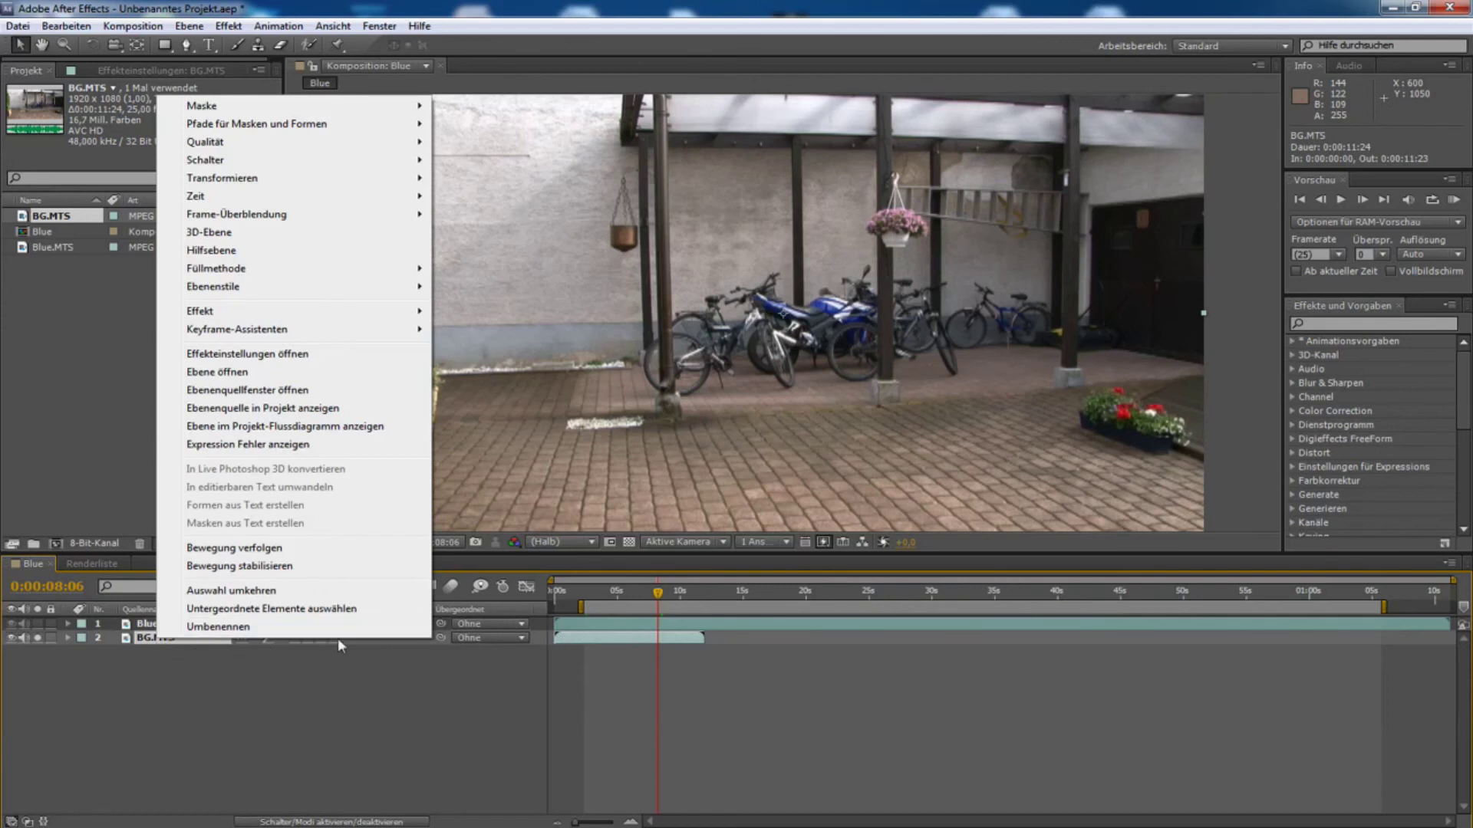
{"action": "mouse_move", "coordinate": [247, 199]}
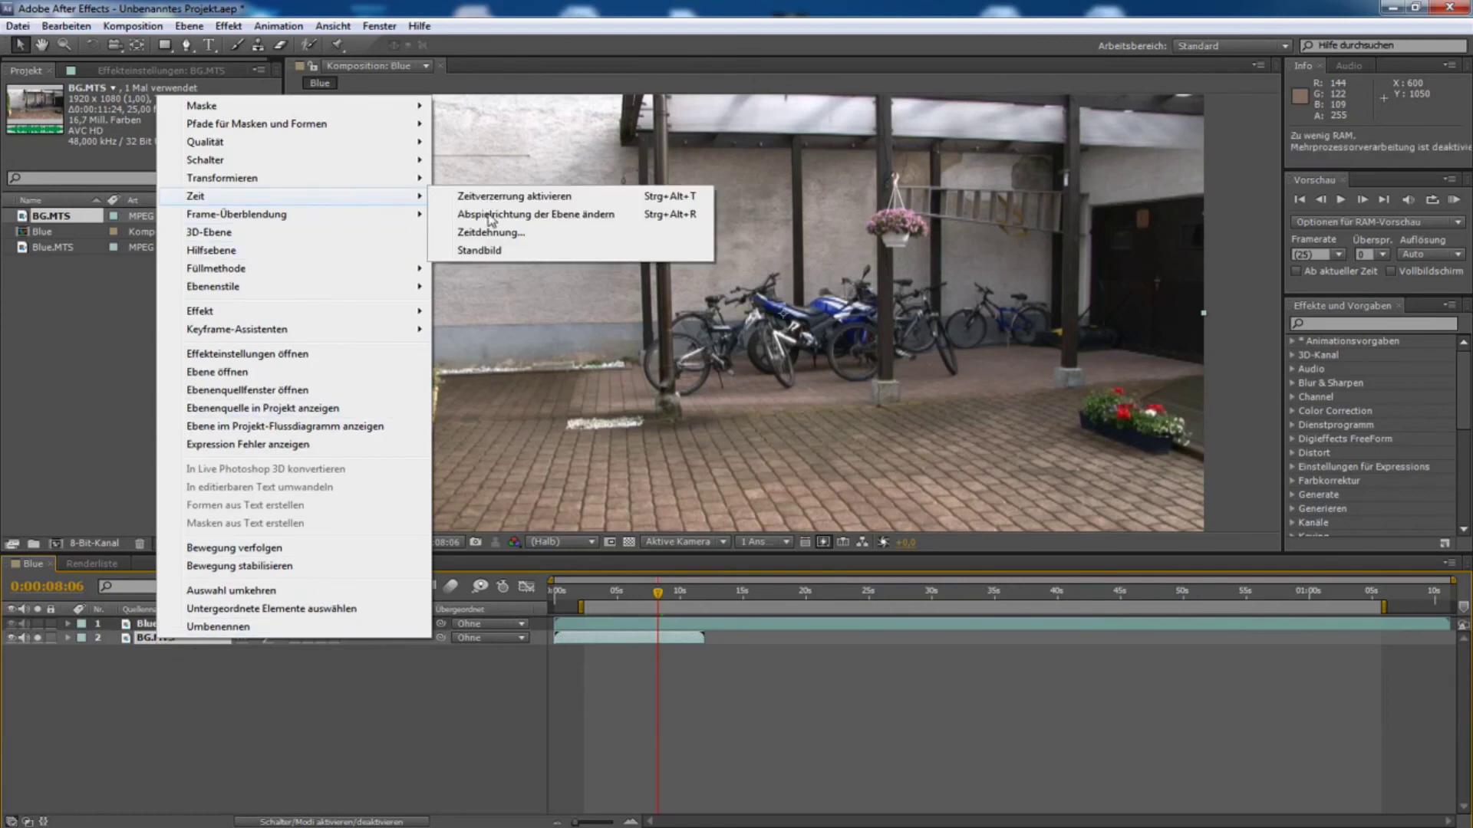
{"action": "left_click", "coordinate": [477, 252]}
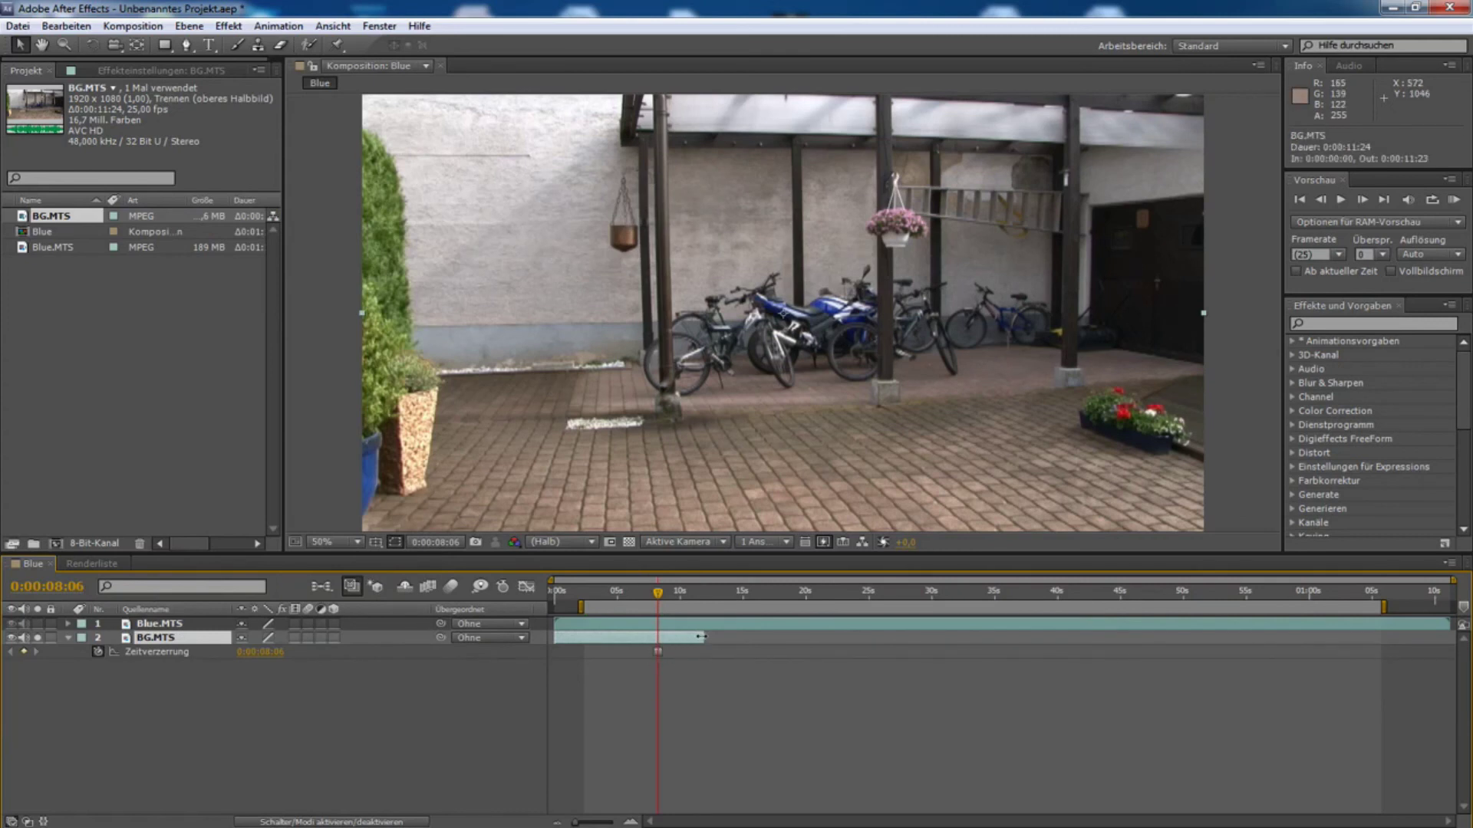
{"action": "left_click_drag", "start_coordinate": [701, 636], "coordinate": [1393, 639]}
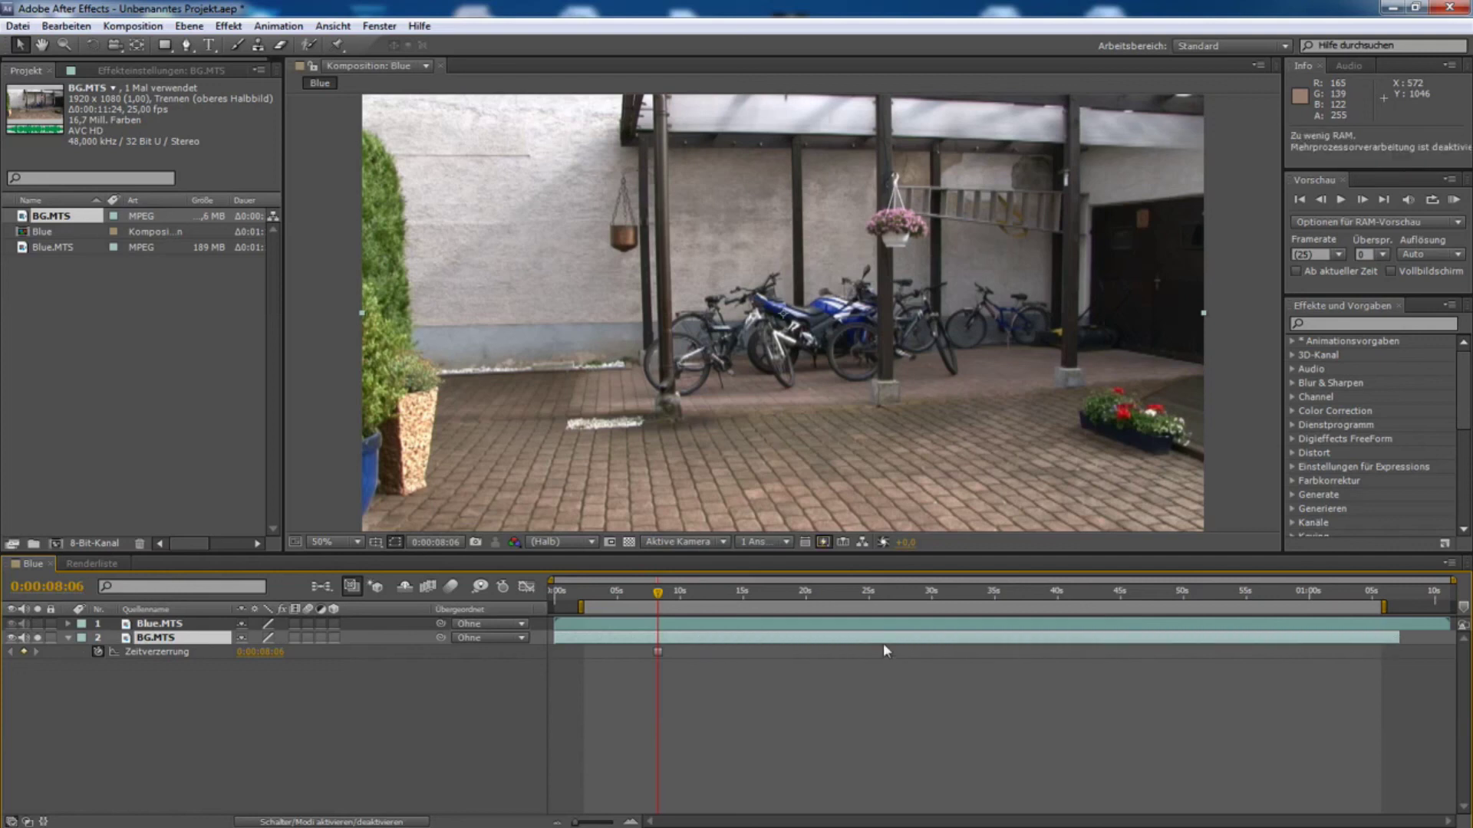
{"action": "left_click_drag", "start_coordinate": [812, 586], "coordinate": [1101, 595]}
{"action": "left_click_drag", "start_coordinate": [709, 596], "coordinate": [600, 598]}
Unsolo BG.MTS and apply Keylight (1.2), found by searching 'key', to Blue.MTS
{"action": "left_click", "coordinate": [36, 638]}
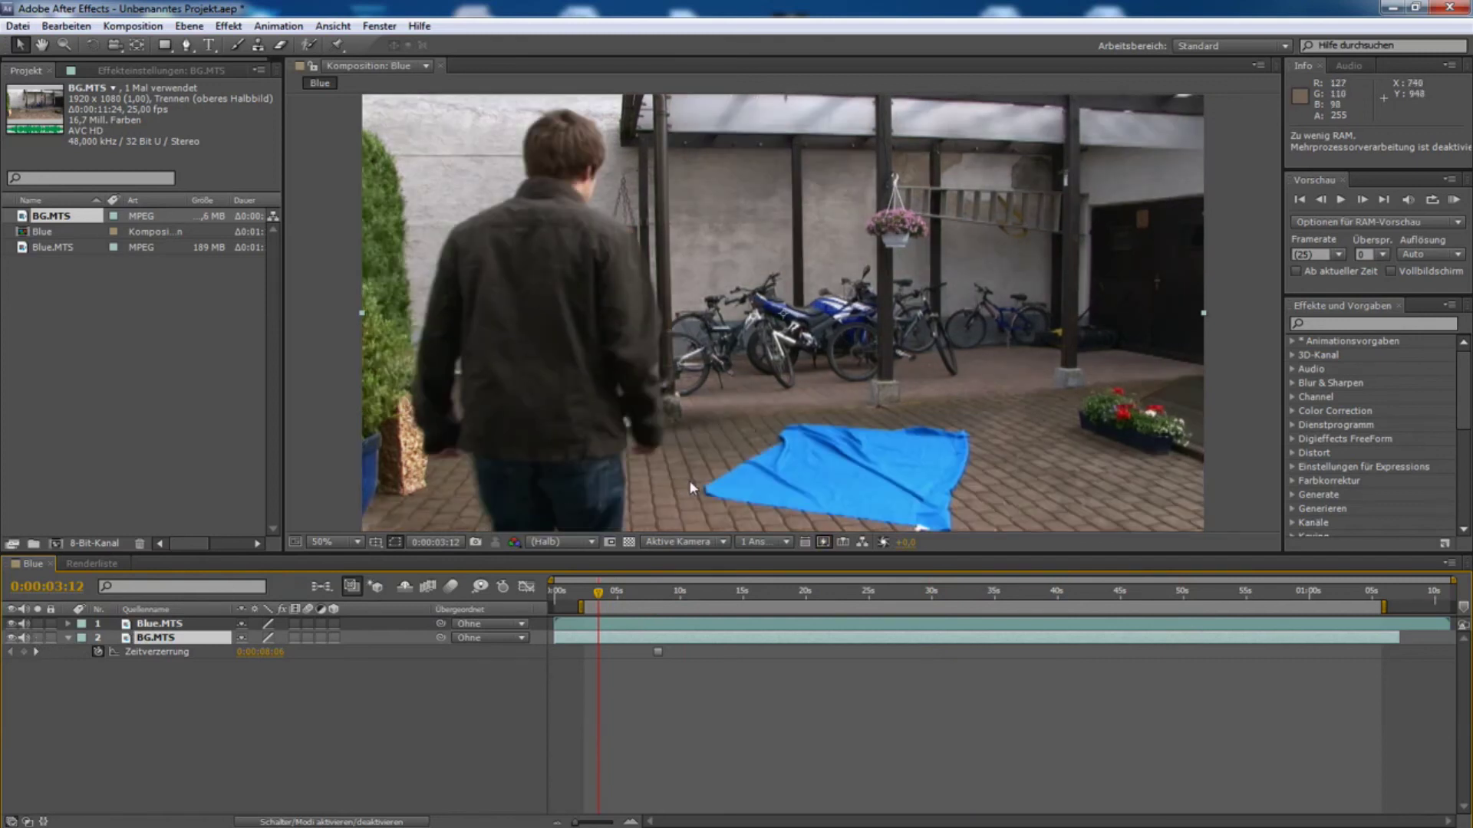
{"action": "left_click", "coordinate": [1348, 323]}
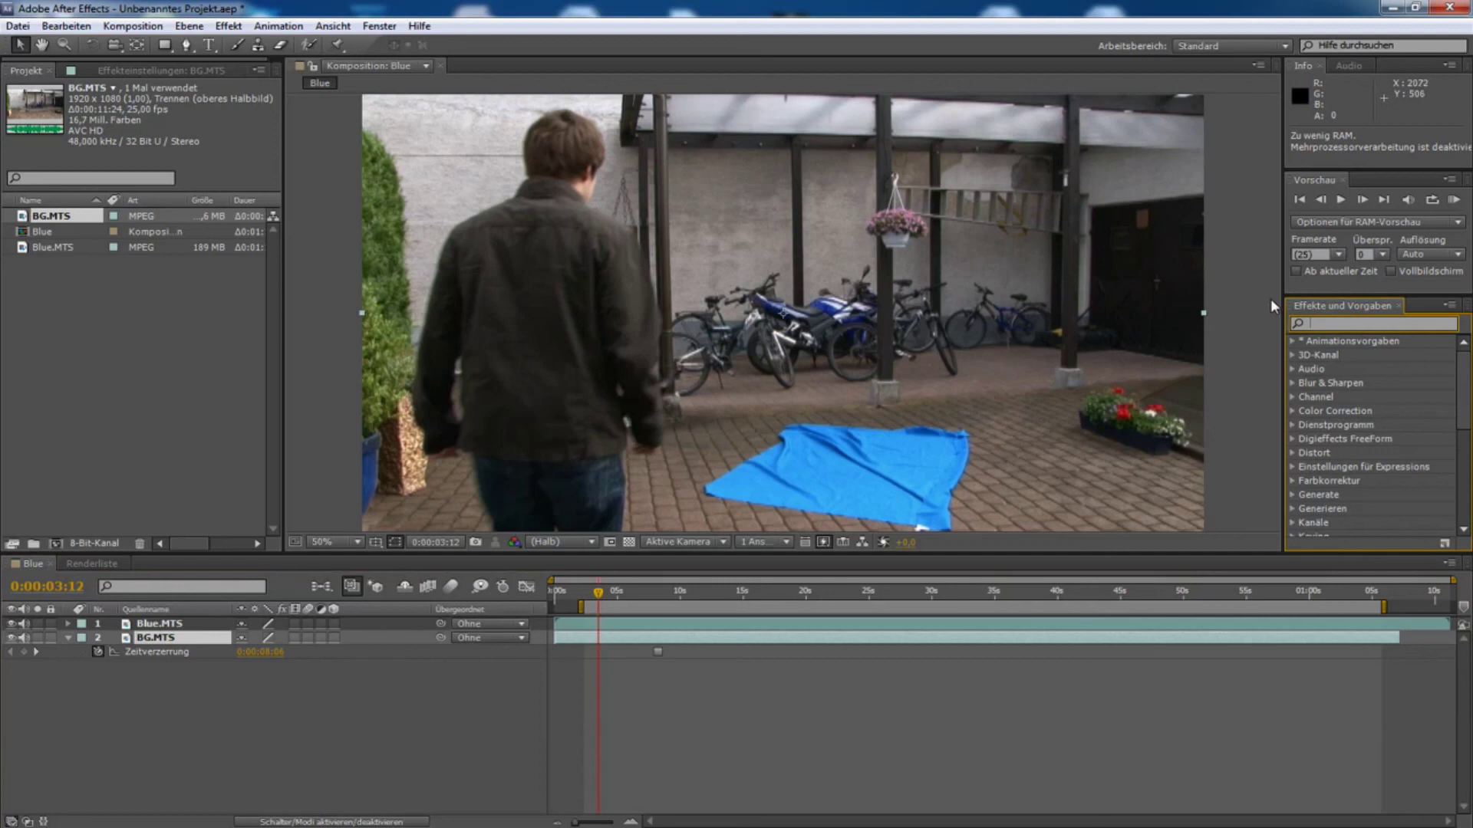
{"action": "type", "text": "key"}
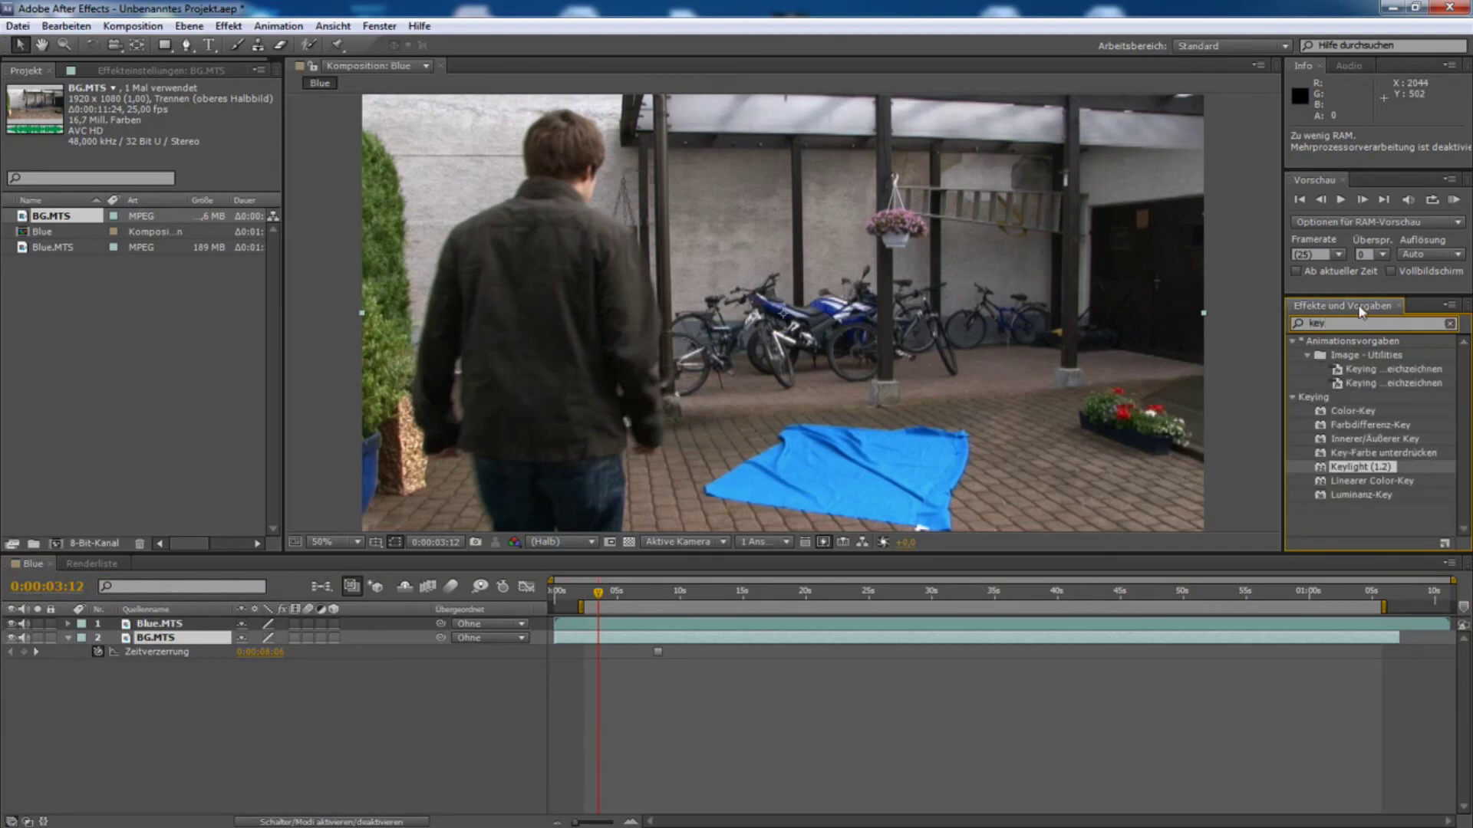
{"action": "mouse_move", "coordinate": [1358, 468]}
{"action": "left_mouse_down"}
{"action": "mouse_move", "coordinate": [777, 336]}
{"action": "mouse_move", "coordinate": [782, 359]}
{"action": "left_mouse_up"}
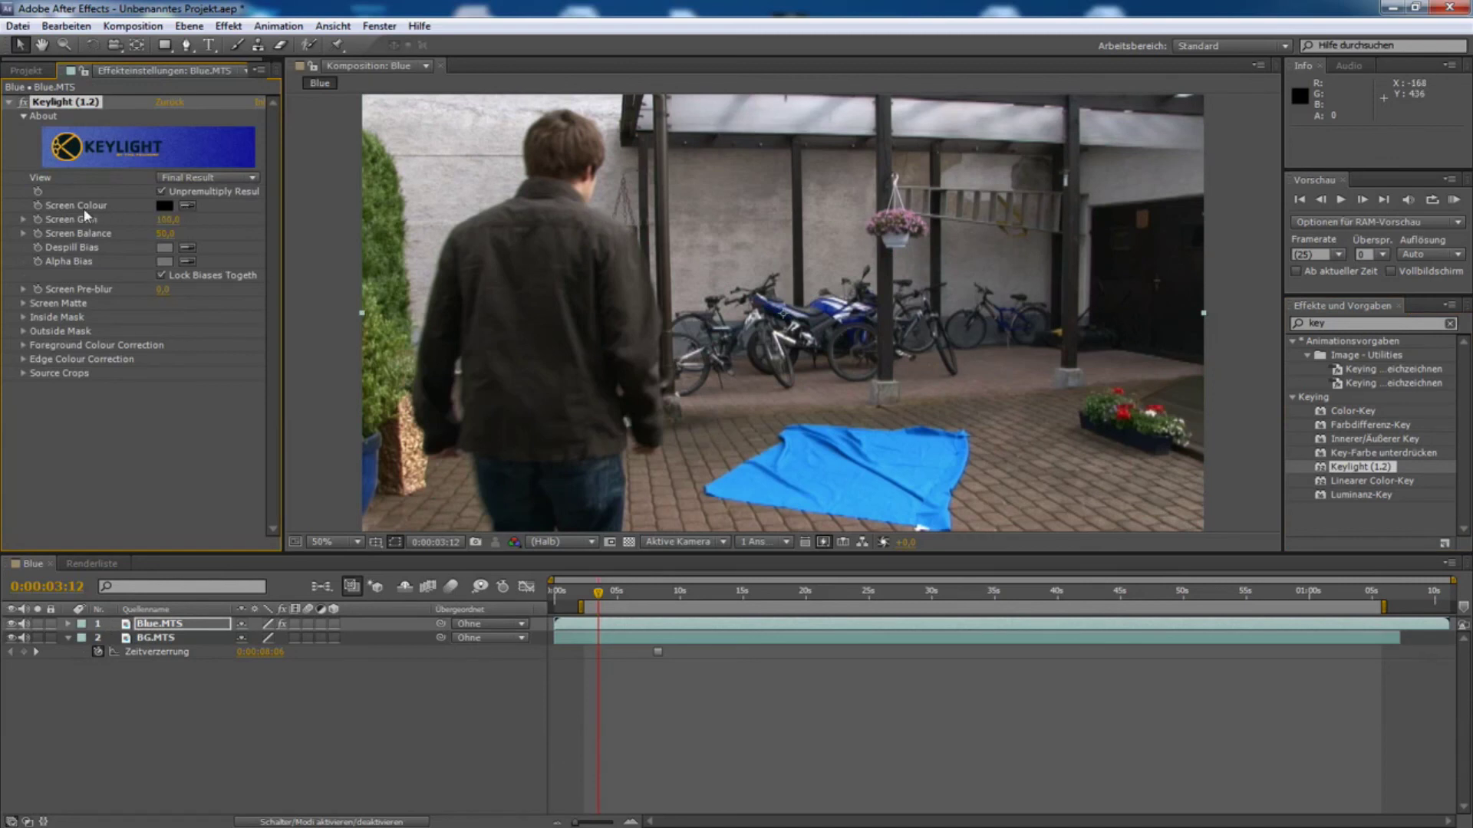
Sample the blue tarp as Keylight's Screen Colour and frame the tarp in the viewer
{"action": "left_click", "coordinate": [193, 207]}
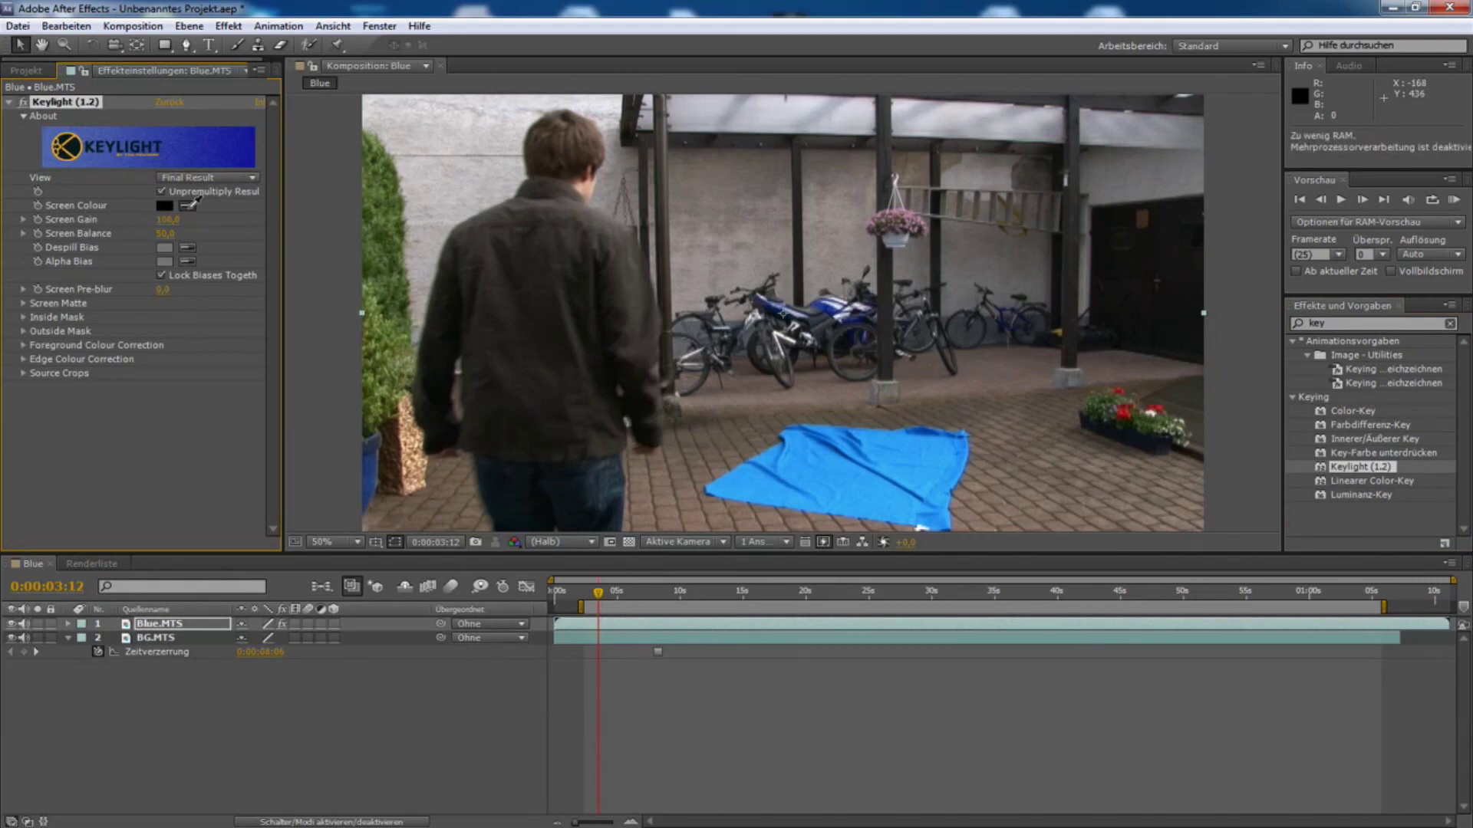
{"action": "left_click", "coordinate": [773, 451]}
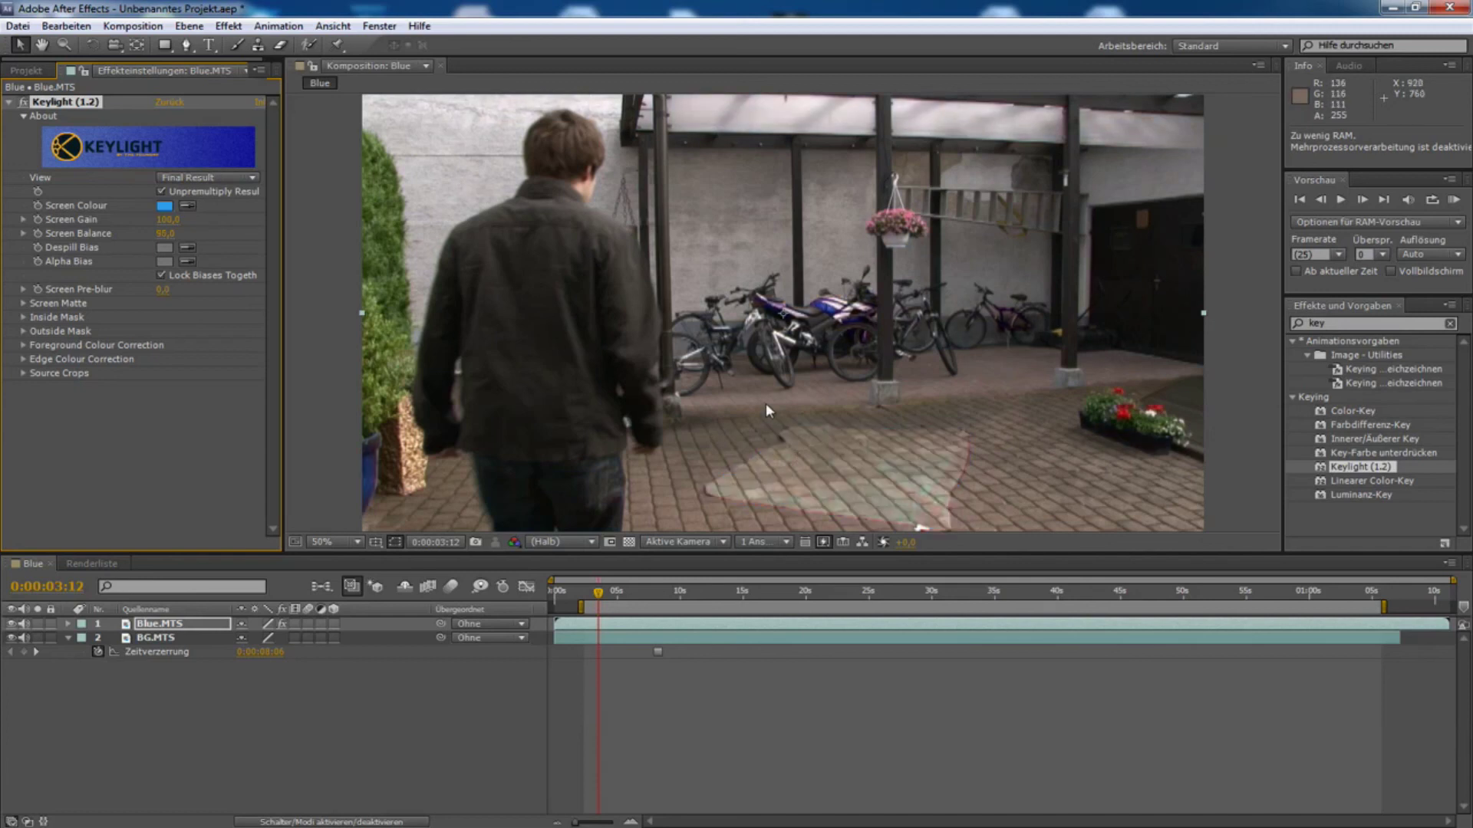
{"action": "scroll", "coordinate": [779, 403], "scroll_direction": "up", "scroll_amount": 2}
{"action": "mouse_move", "coordinate": [847, 403]}
{"action": "left_mouse_down"}
{"action": "mouse_move", "coordinate": [732, 242]}
{"action": "mouse_move", "coordinate": [746, 294]}
{"action": "left_mouse_up"}
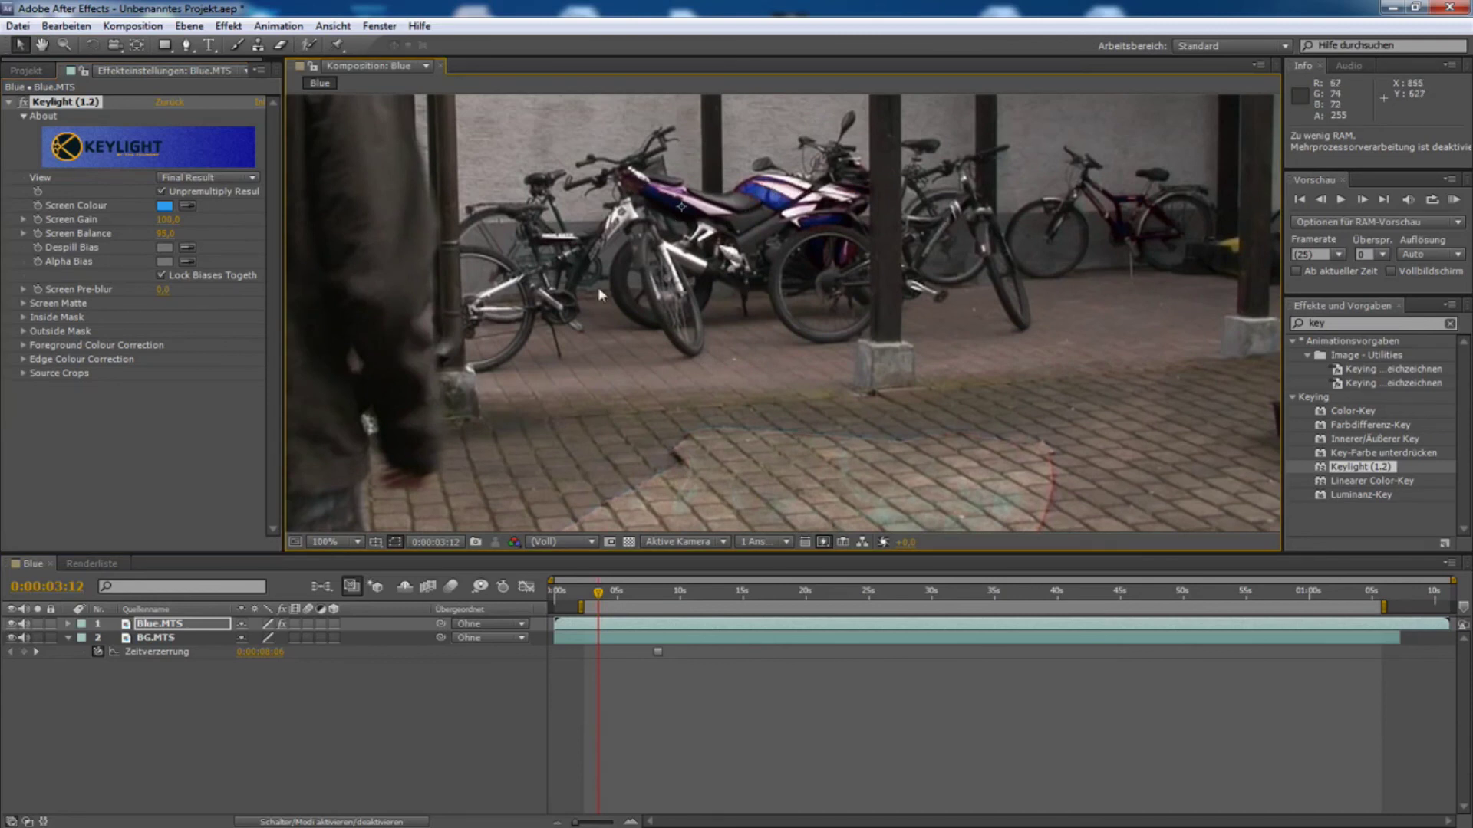
{"action": "left_click_drag", "start_coordinate": [740, 400], "coordinate": [693, 302]}
{"action": "key", "text": "v"}
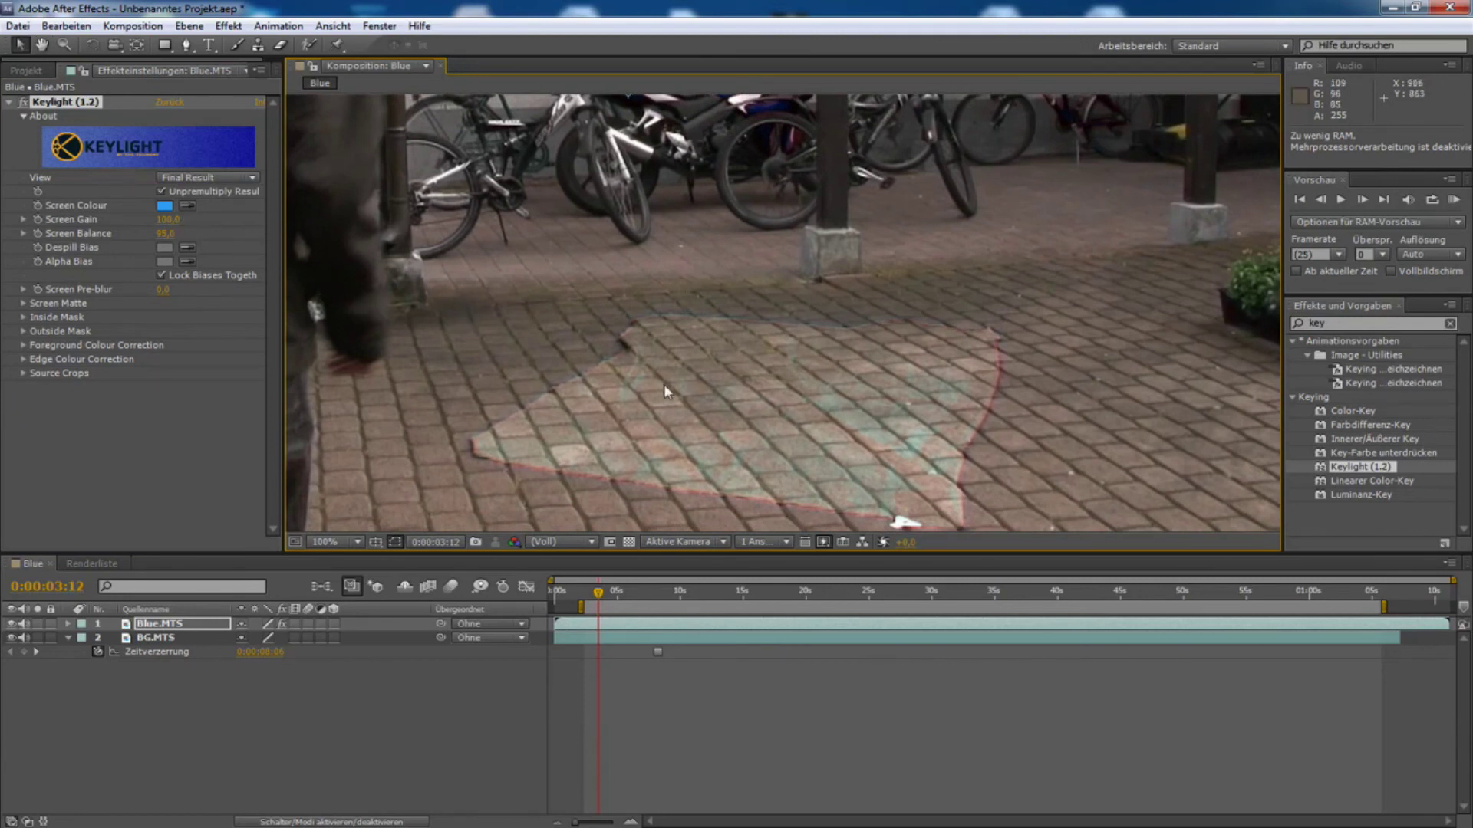
{"action": "left_click_drag", "start_coordinate": [661, 315], "coordinate": [668, 315]}
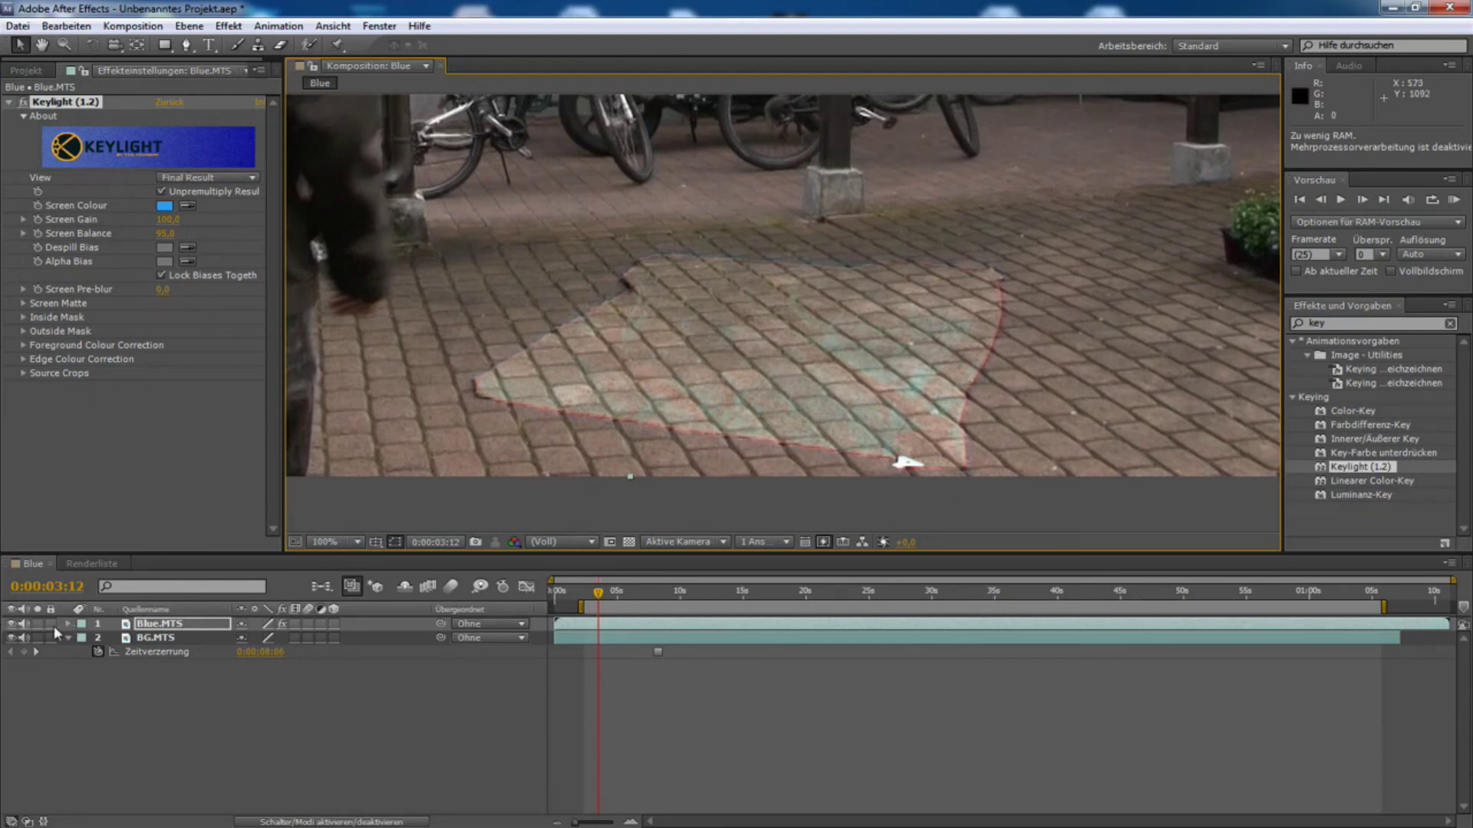
With BG.MTS hidden, set Screen Balance to 50 and Screen Gain to 120
{"action": "left_click", "coordinate": [11, 639]}
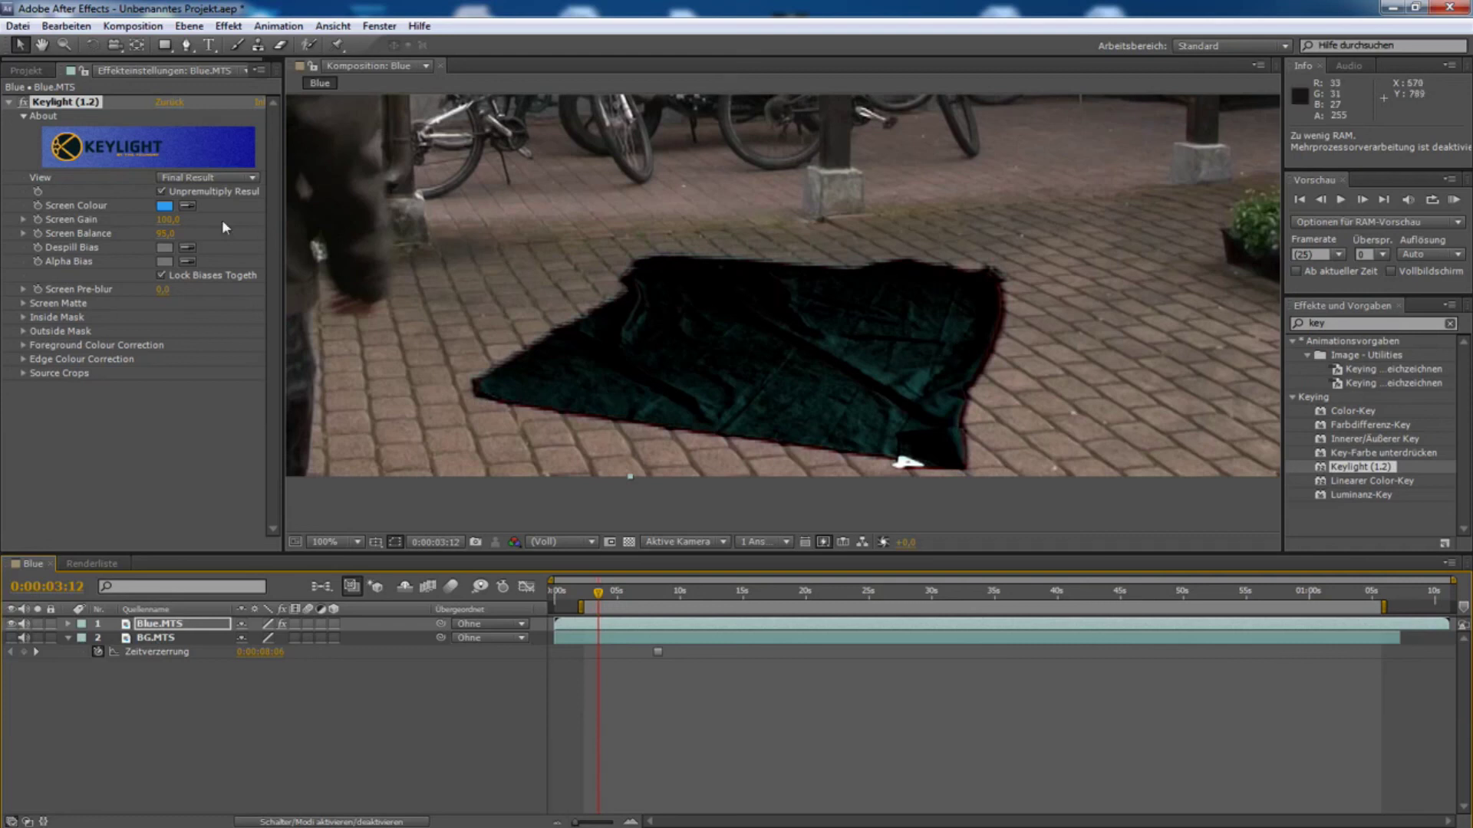
{"action": "mouse_move", "coordinate": [164, 233]}
{"action": "left_mouse_down"}
{"action": "mouse_move", "coordinate": [143, 236]}
{"action": "mouse_move", "coordinate": [190, 242]}
{"action": "left_mouse_up"}
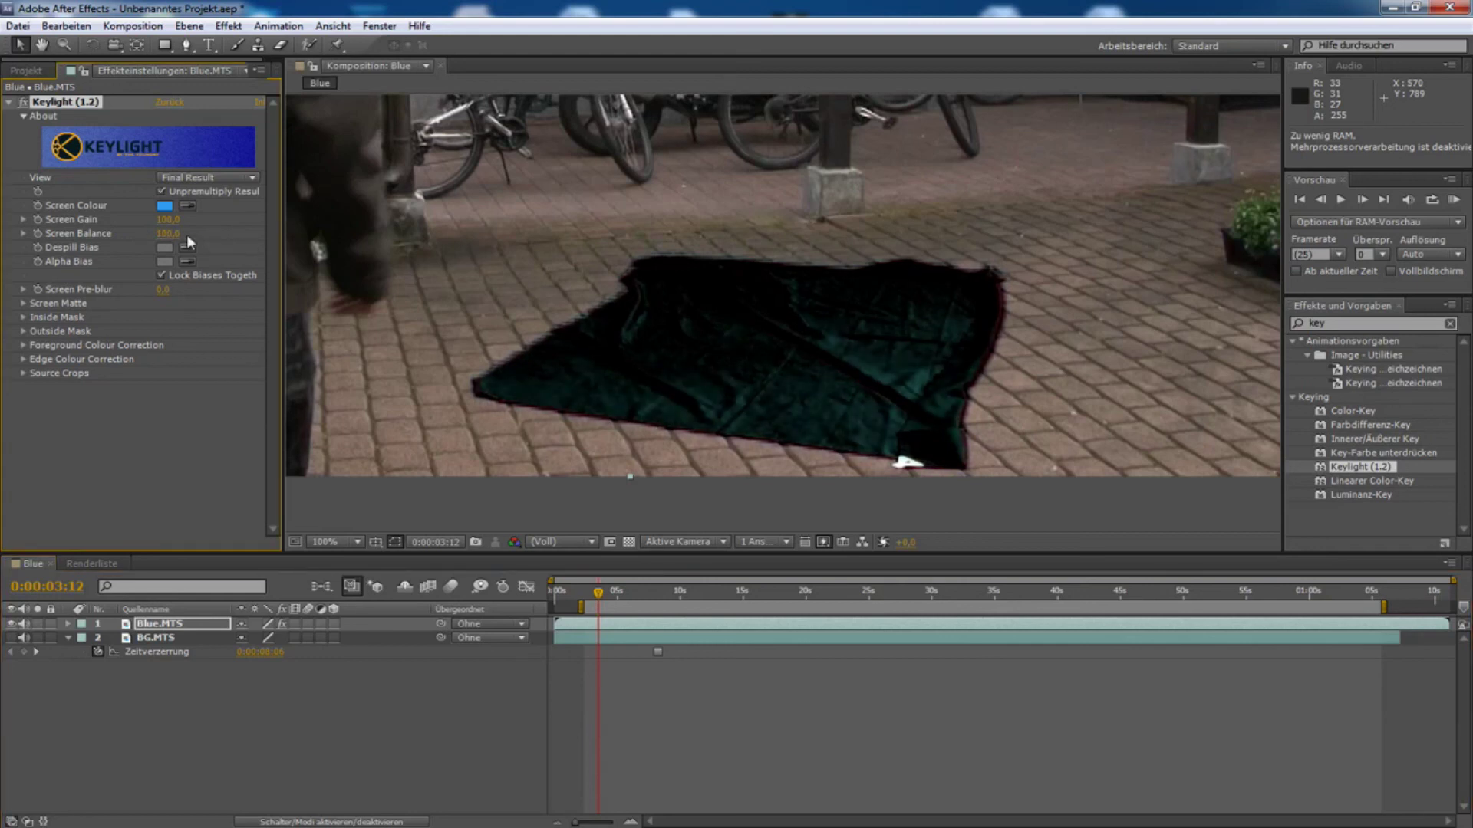
{"action": "type", "text": "50"}
{"action": "key", "text": "Return"}
{"action": "left_click_drag", "start_coordinate": [175, 220], "coordinate": [185, 221]}
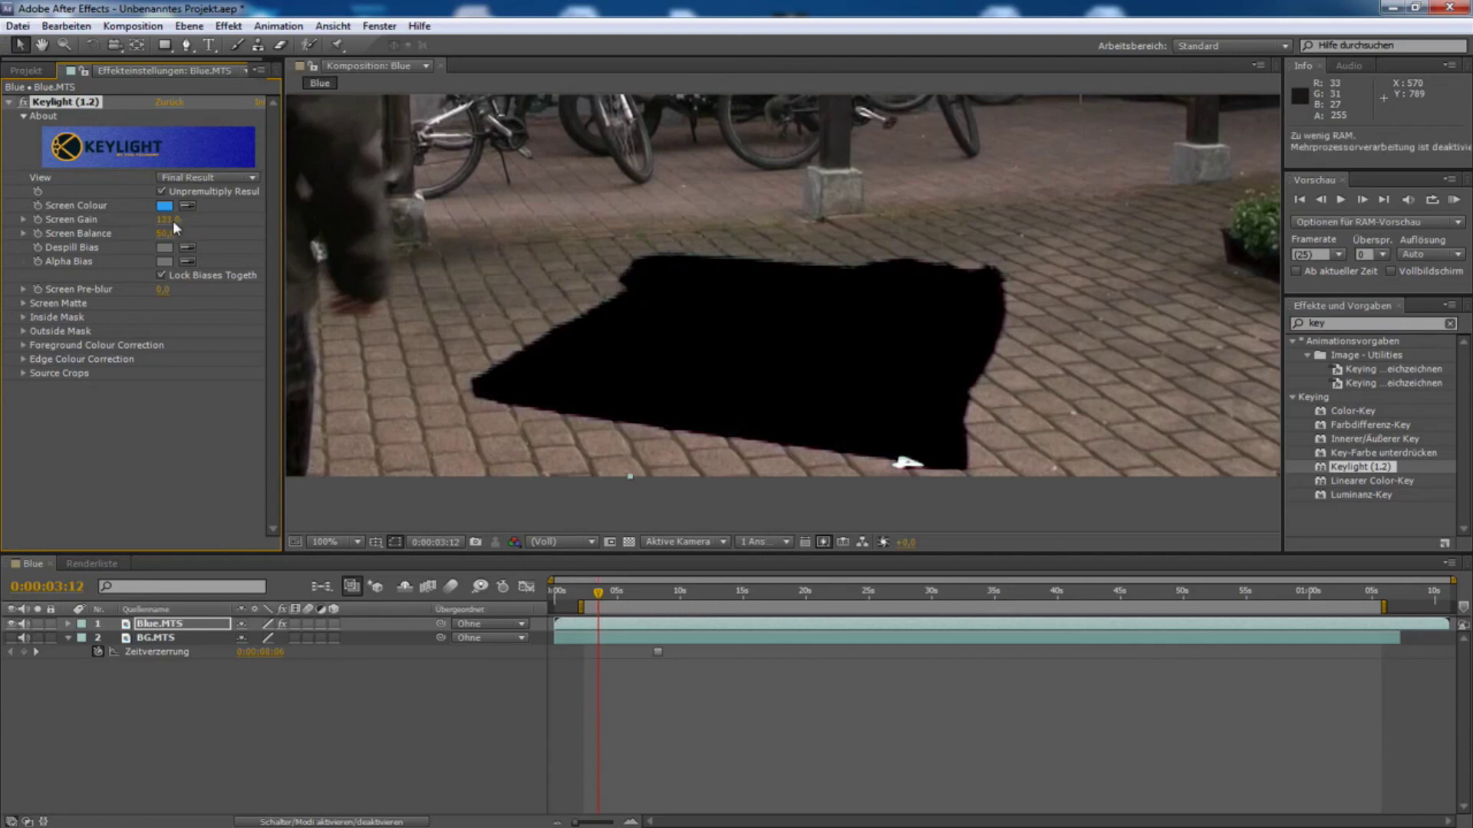
{"action": "key", "text": "Return"}
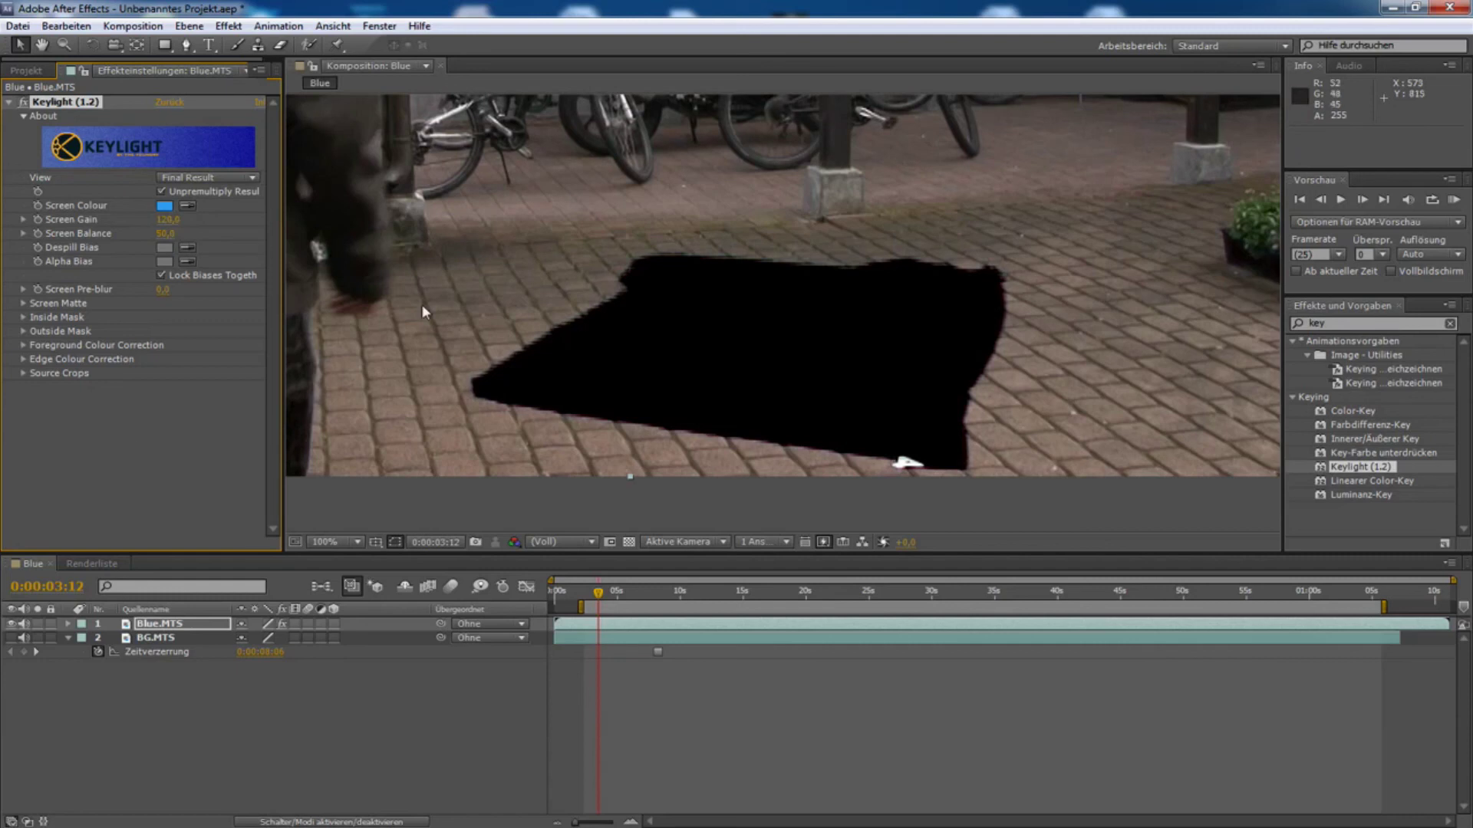
Show BG.MTS again and check the key at frame 0:00:05:18
{"action": "left_click", "coordinate": [11, 637]}
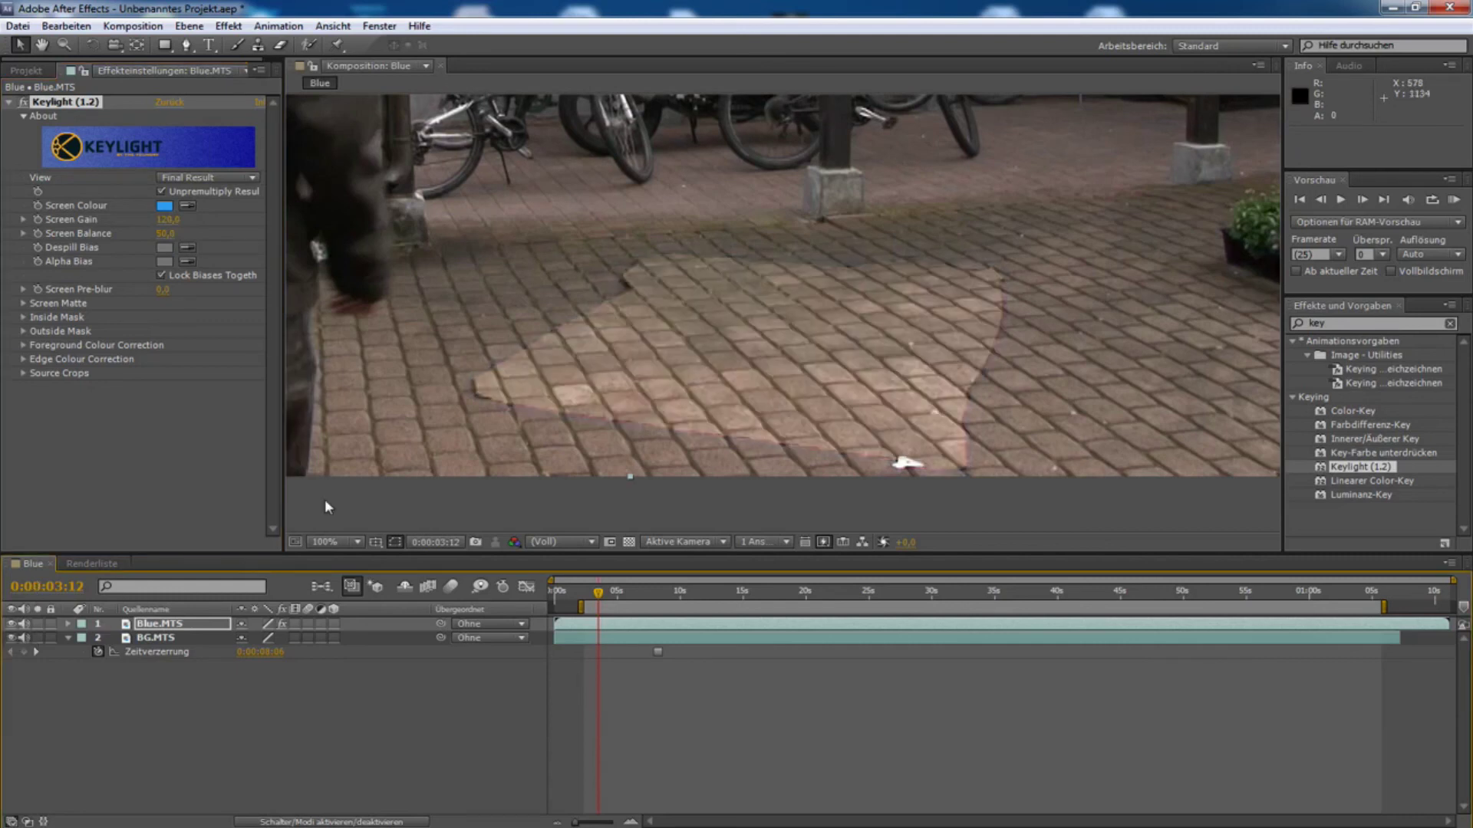
{"action": "scroll", "coordinate": [548, 394], "scroll_direction": "down", "scroll_amount": 2}
{"action": "key", "text": "h"}
{"action": "left_click_drag", "start_coordinate": [680, 331], "coordinate": [662, 337]}
{"action": "scroll", "coordinate": [662, 337], "scroll_direction": "up", "scroll_amount": 2}
{"action": "key", "text": "v"}
{"action": "left_click", "coordinate": [626, 592]}
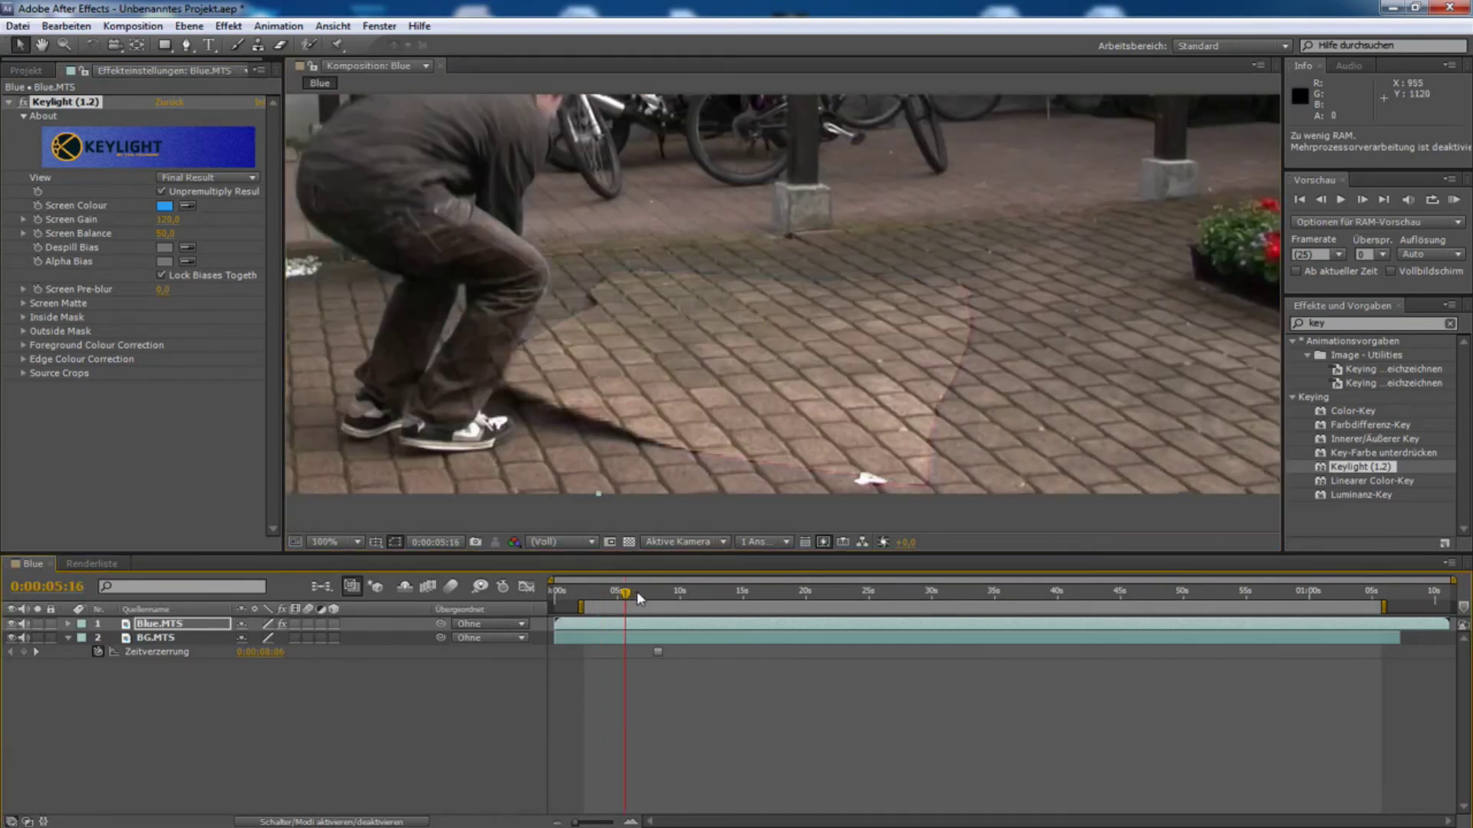
{"action": "left_click_drag", "start_coordinate": [639, 598], "coordinate": [627, 592]}
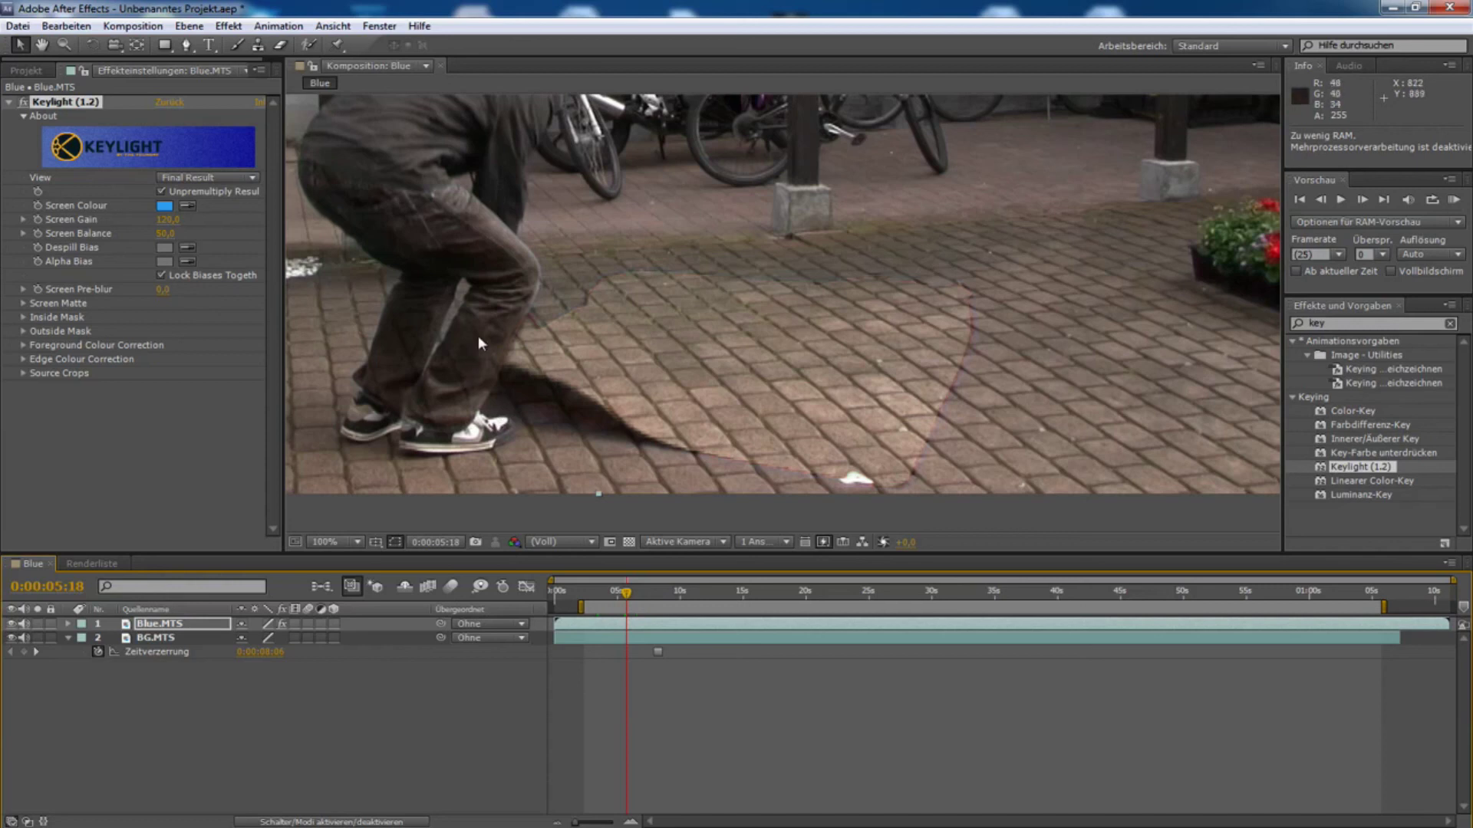
Set Screen Gain to 110 and, under Screen Matte, Clip Black to 25
{"action": "left_click", "coordinate": [166, 220]}
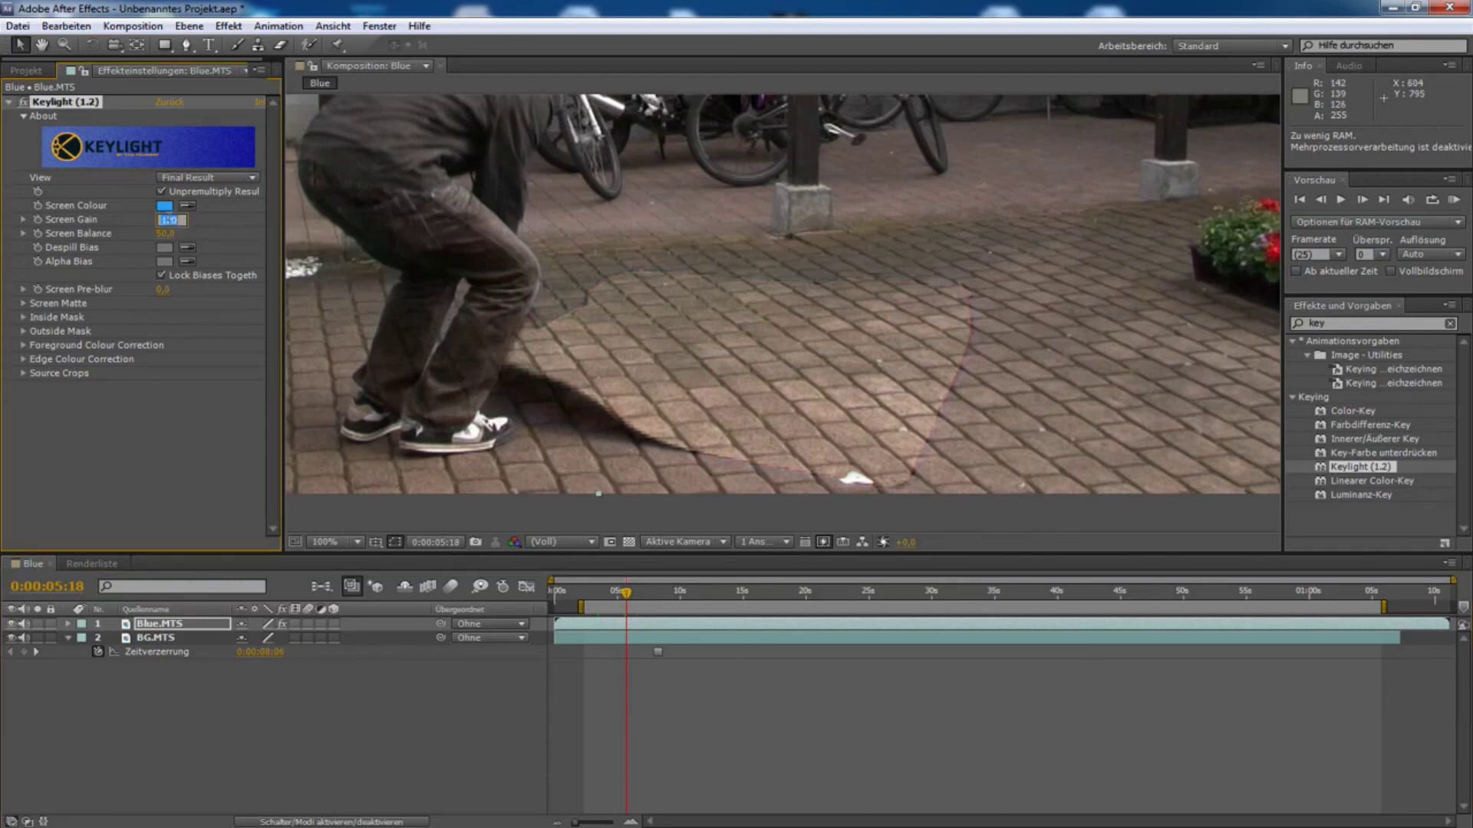
{"action": "type", "text": "110"}
{"action": "key", "text": "Return"}
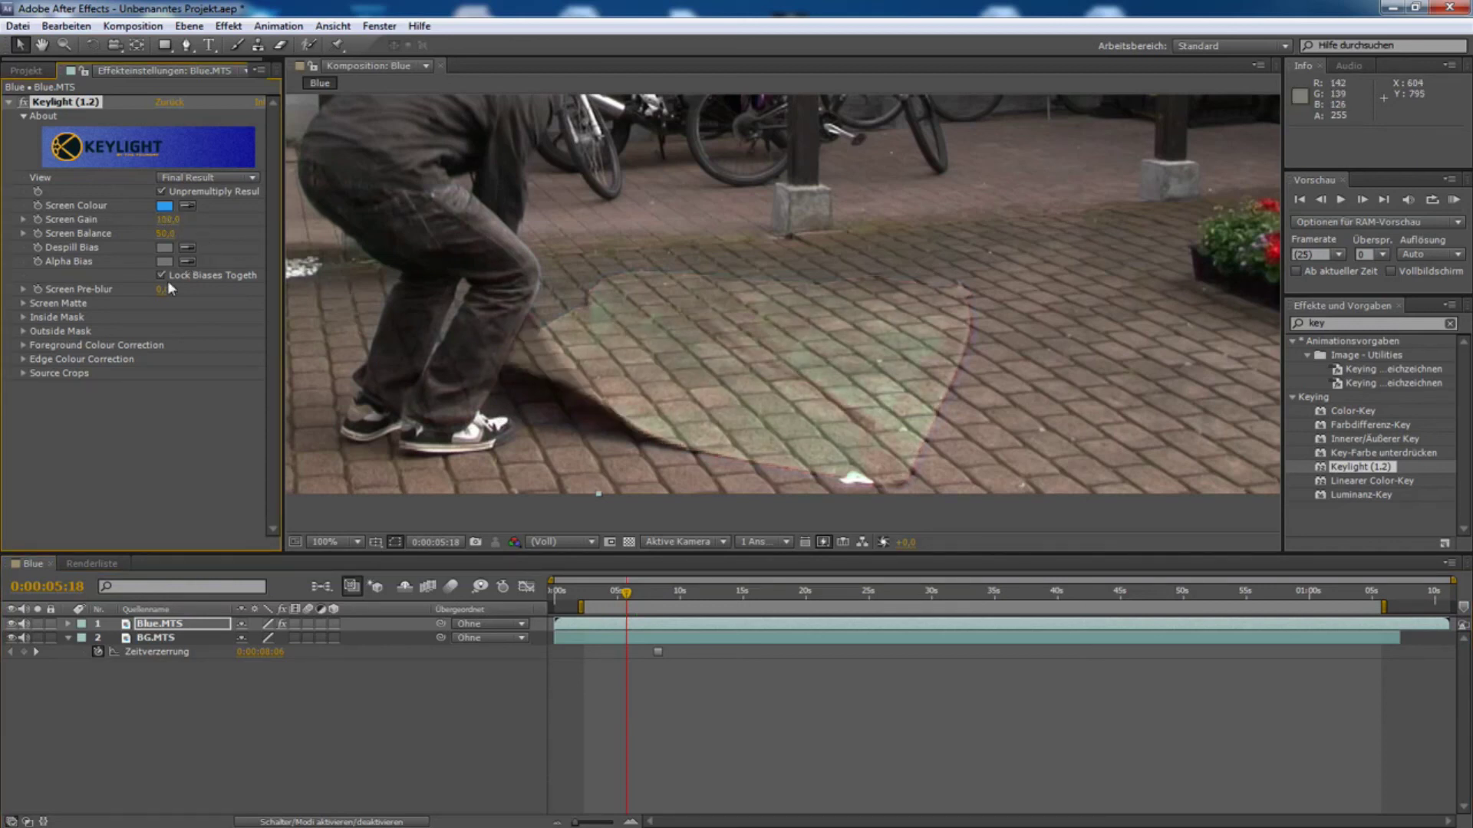
{"action": "left_click", "coordinate": [24, 304]}
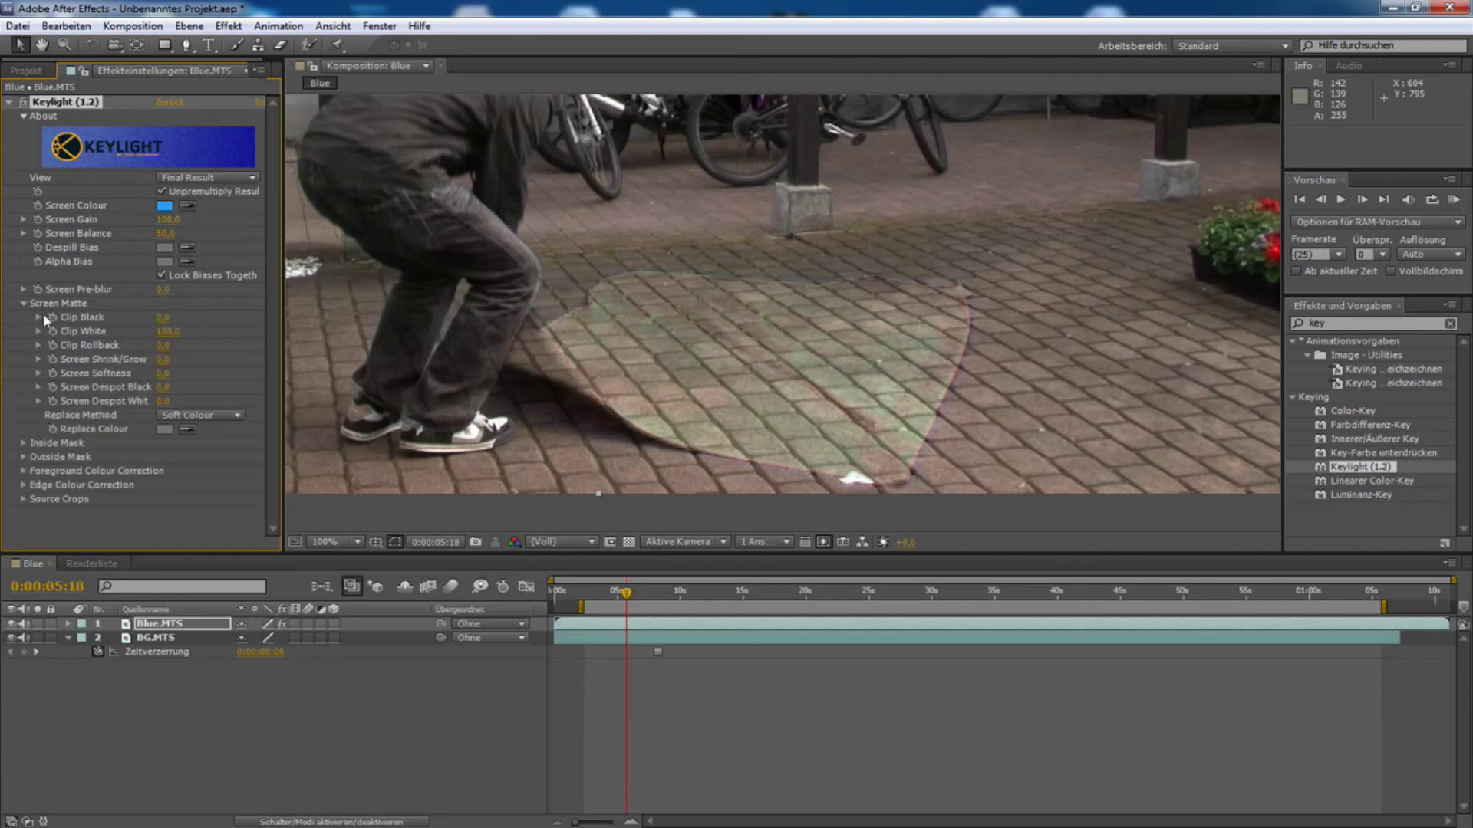
{"action": "left_click_drag", "start_coordinate": [164, 316], "coordinate": [201, 317]}
{"action": "left_click", "coordinate": [166, 316]}
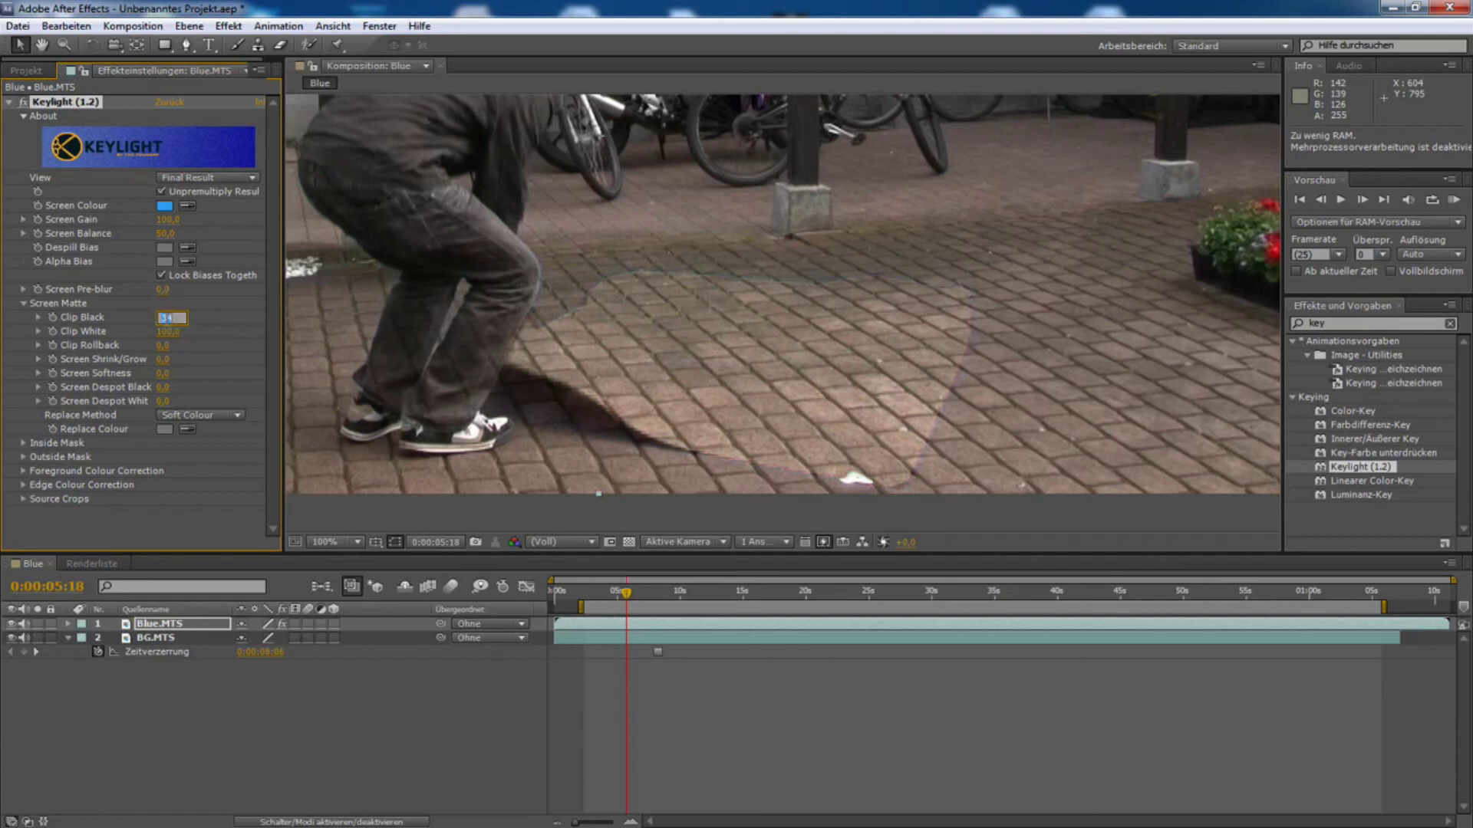
{"action": "type", "text": "50"}
{"action": "mouse_move", "coordinate": [167, 317]}
{"action": "left_mouse_down"}
{"action": "mouse_move", "coordinate": [120, 319]}
{"action": "mouse_move", "coordinate": [152, 332]}
{"action": "left_mouse_up"}
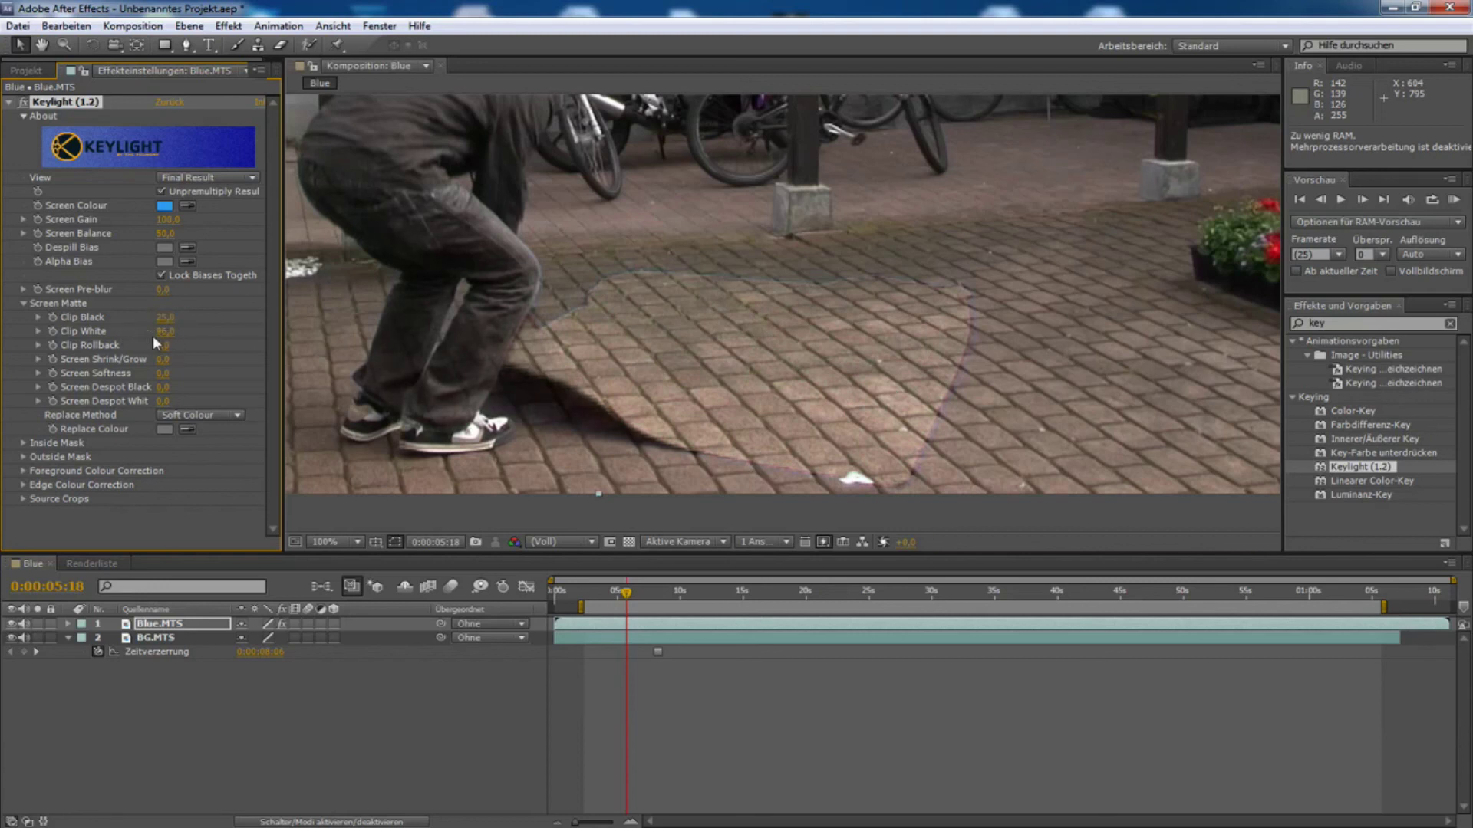
Lower Clip White to 85 to clean up the matte
{"action": "left_click_drag", "start_coordinate": [165, 332], "coordinate": [161, 336]}
{"action": "left_click", "coordinate": [162, 332]}
{"action": "key", "text": "Return"}
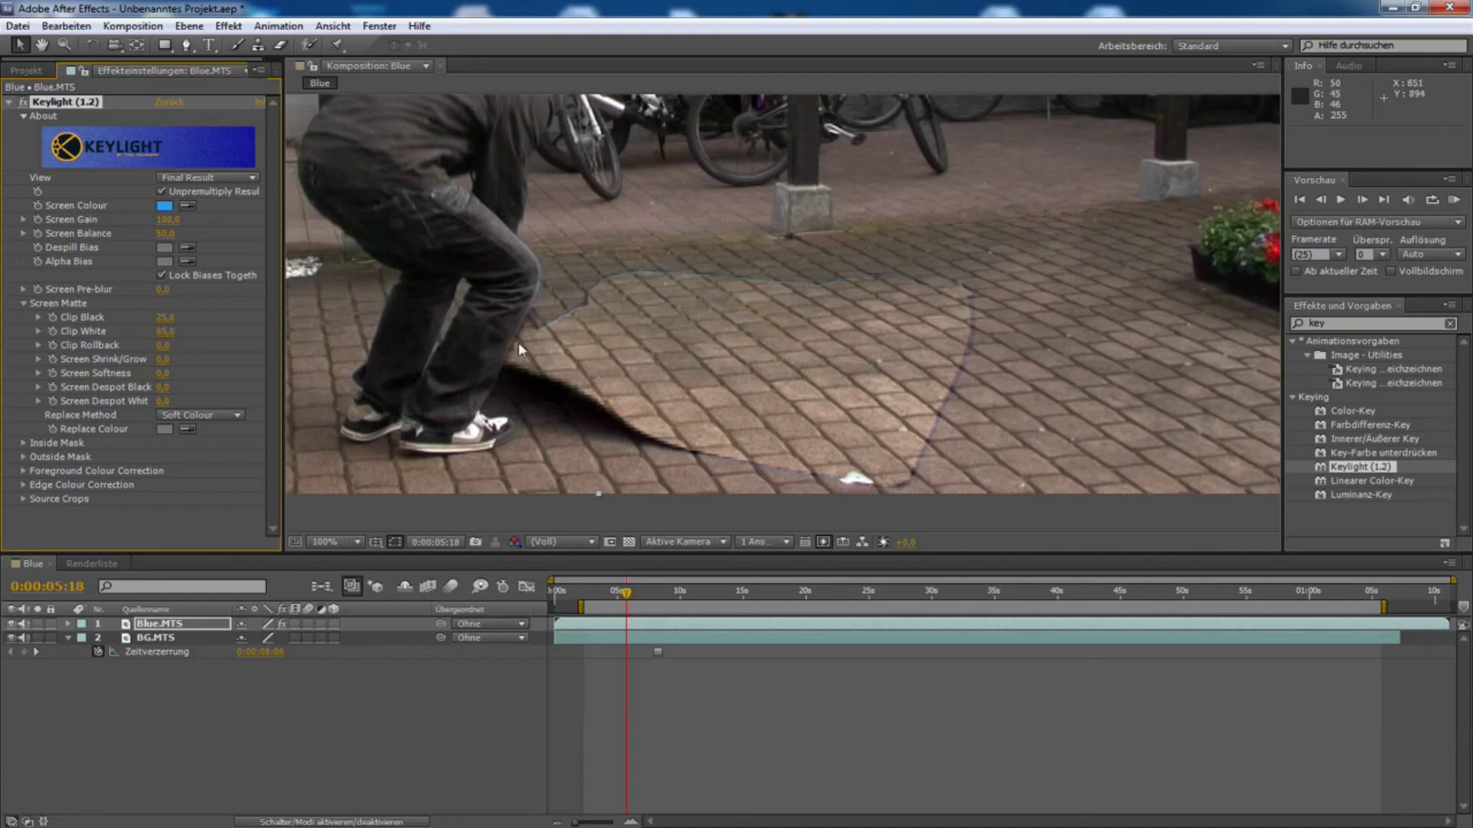
{"action": "scroll", "coordinate": [532, 343], "scroll_direction": "down", "scroll_amount": 1}
{"action": "scroll", "coordinate": [547, 339], "scroll_direction": "up", "scroll_amount": 1}
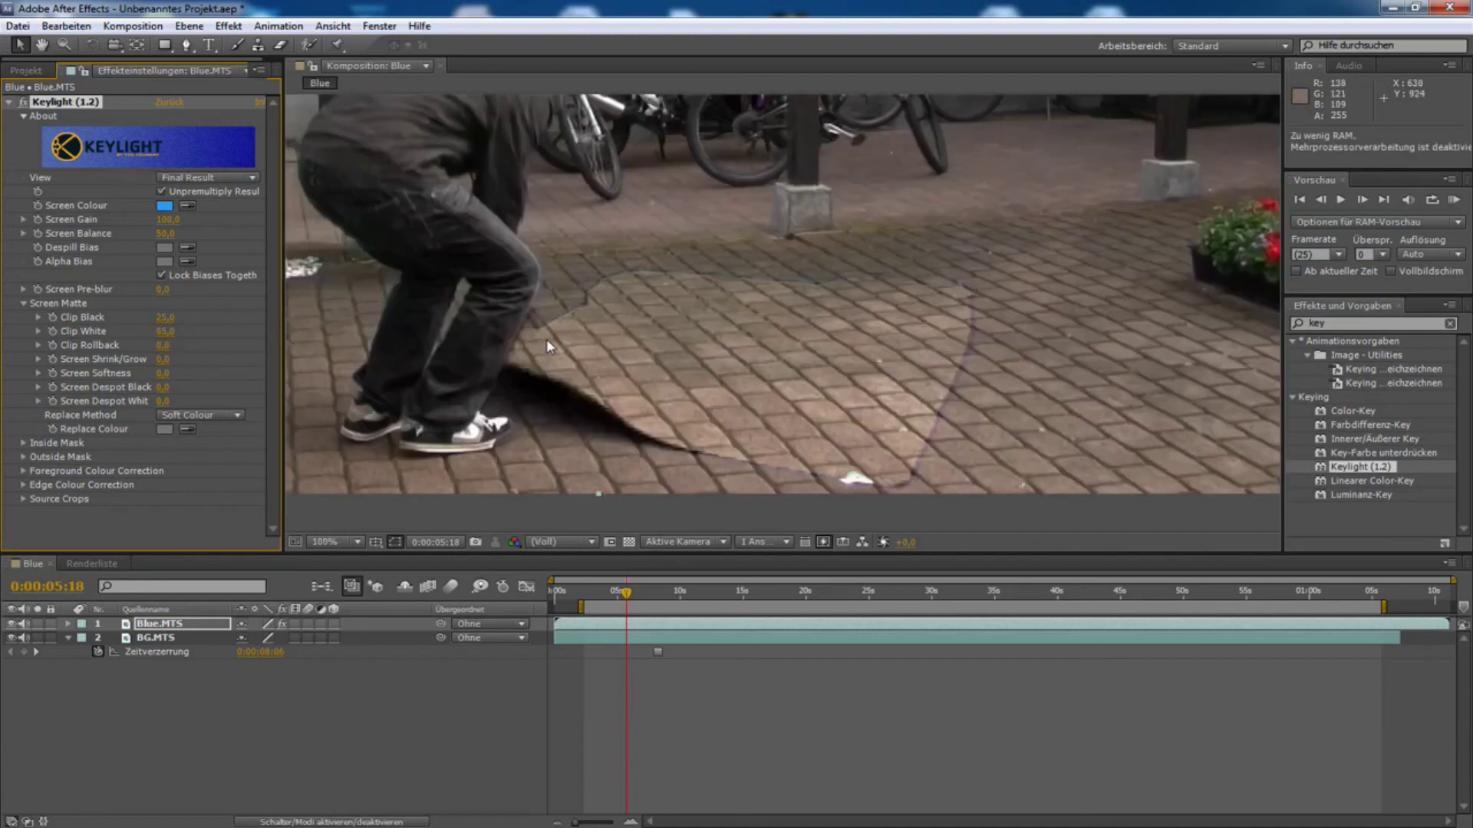
{"action": "left_click_drag", "start_coordinate": [596, 255], "coordinate": [652, 287]}
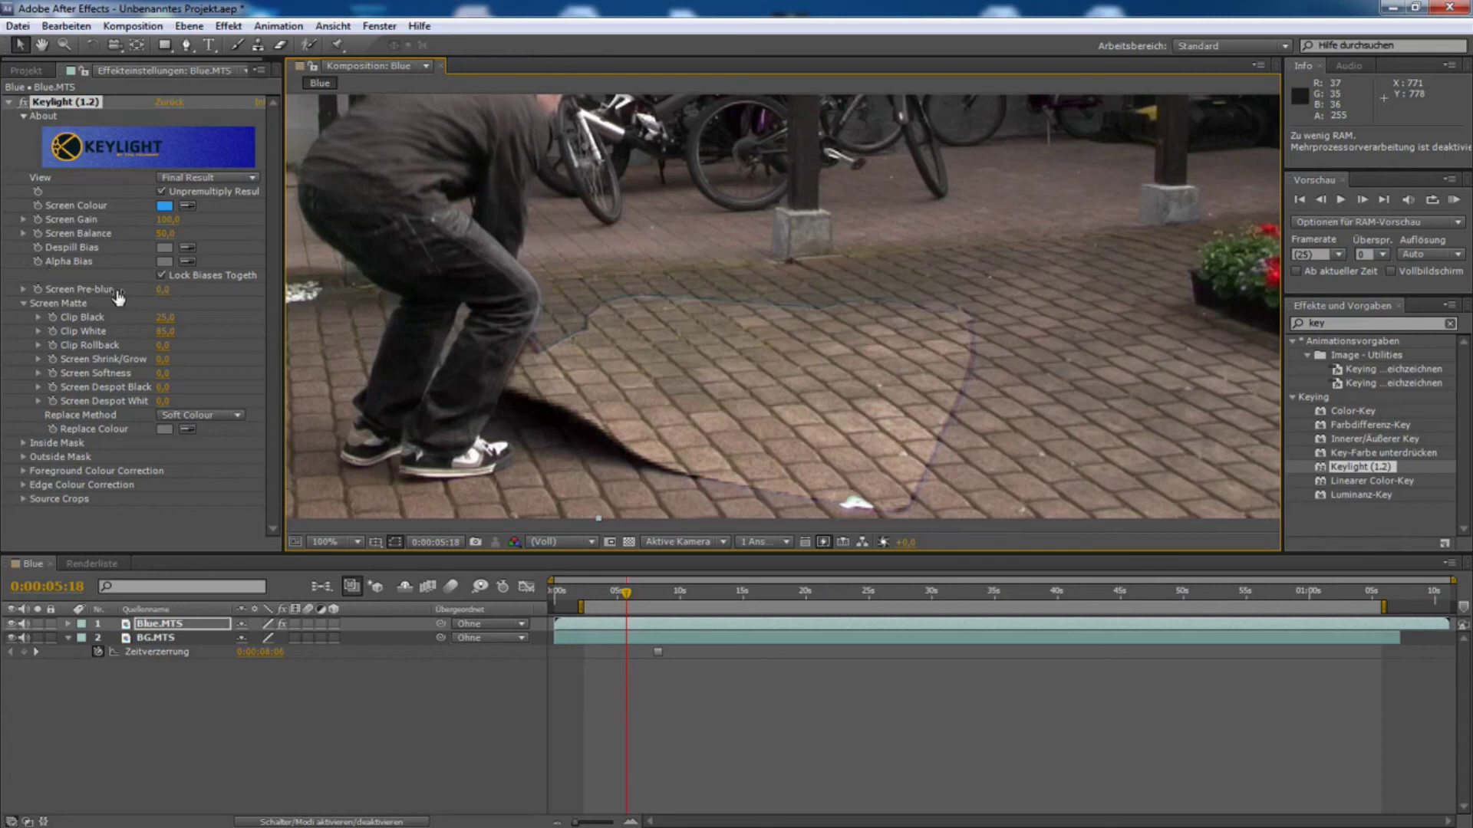
Set Keylight's Screen Pre-blur to 25
{"action": "left_click", "coordinate": [161, 290]}
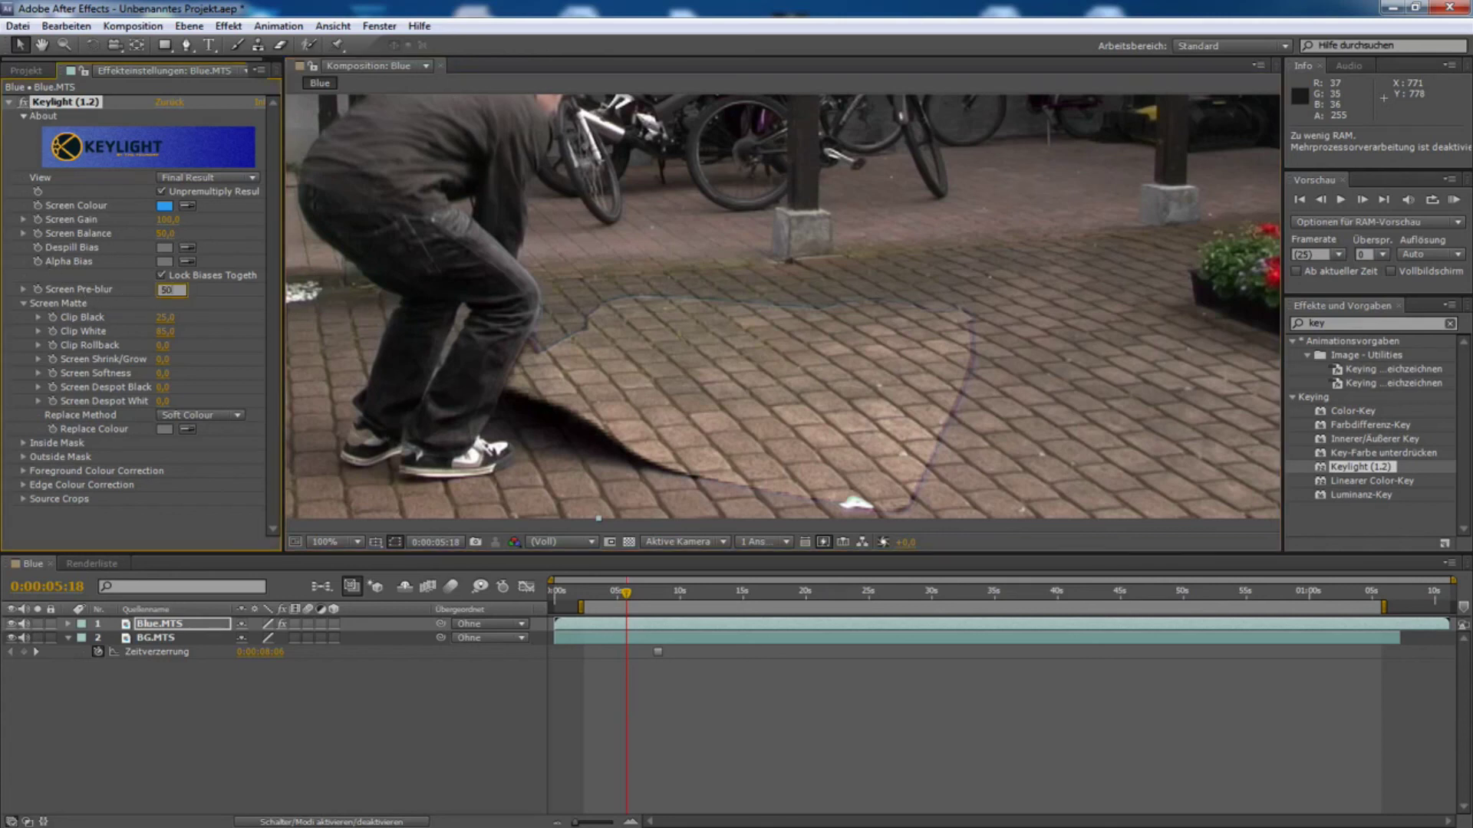
{"action": "key", "text": "Return"}
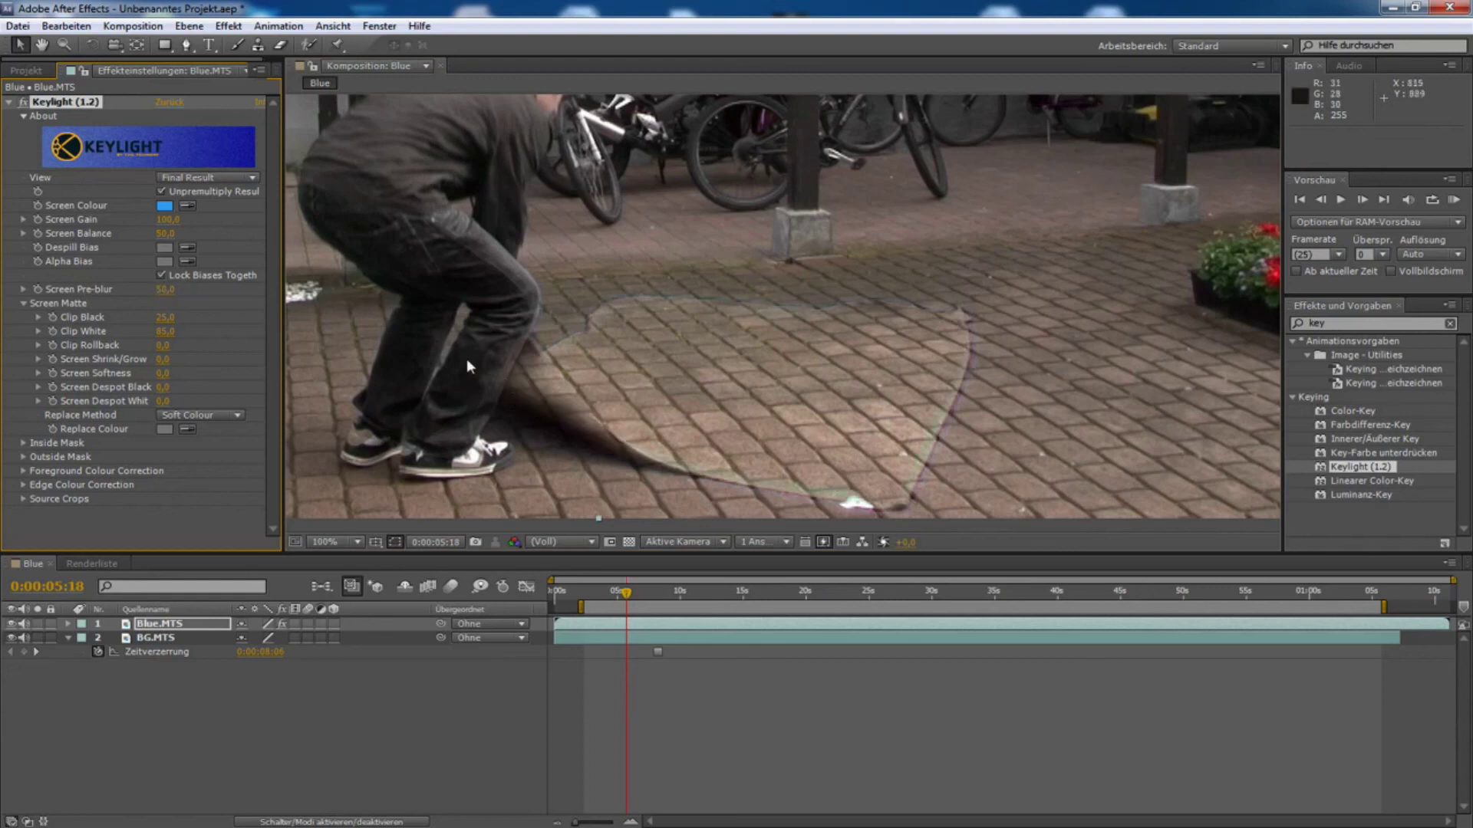
{"action": "left_click_drag", "start_coordinate": [161, 290], "coordinate": [119, 296]}
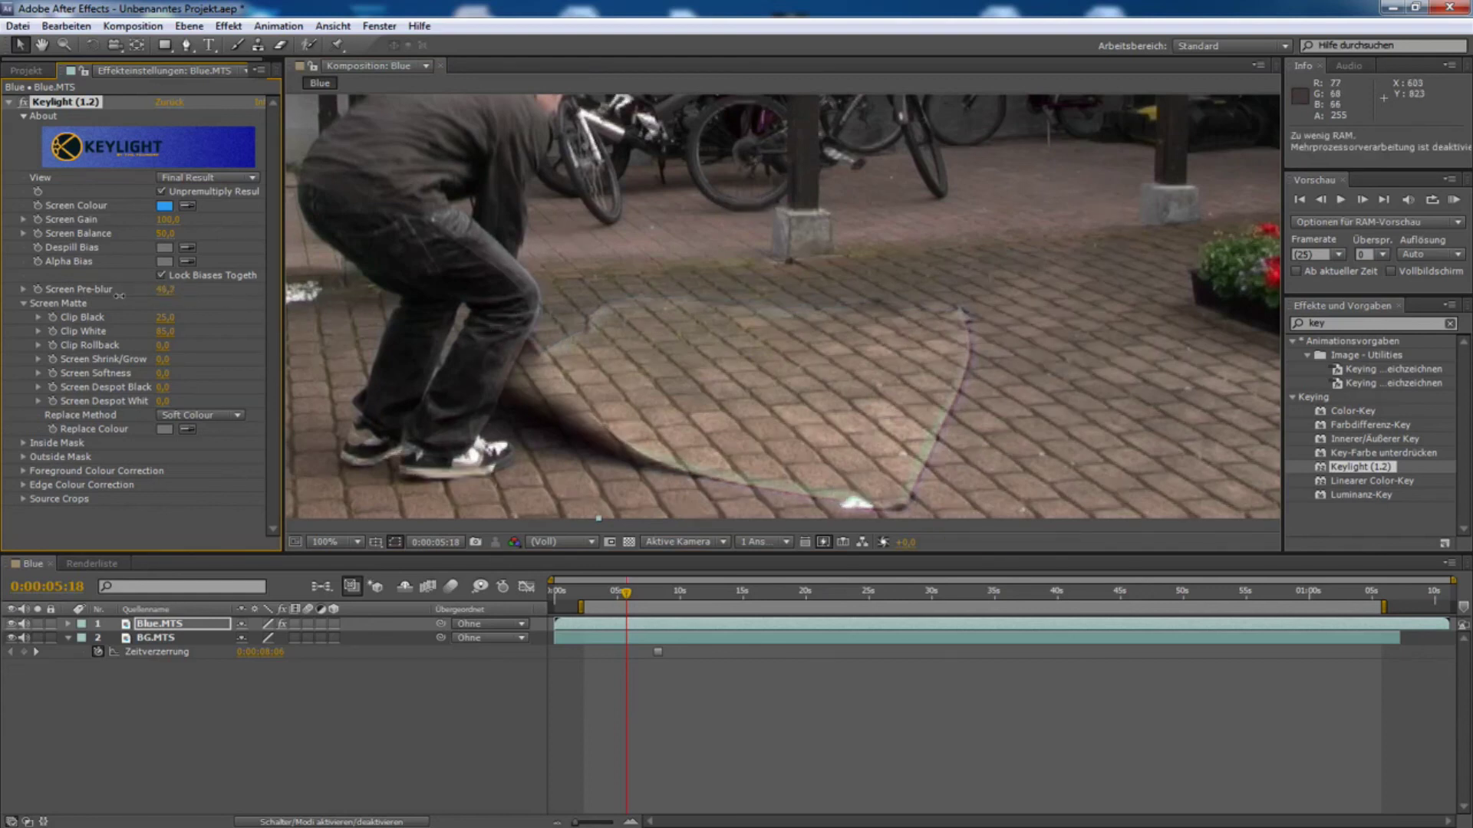
{"action": "left_click", "coordinate": [164, 290]}
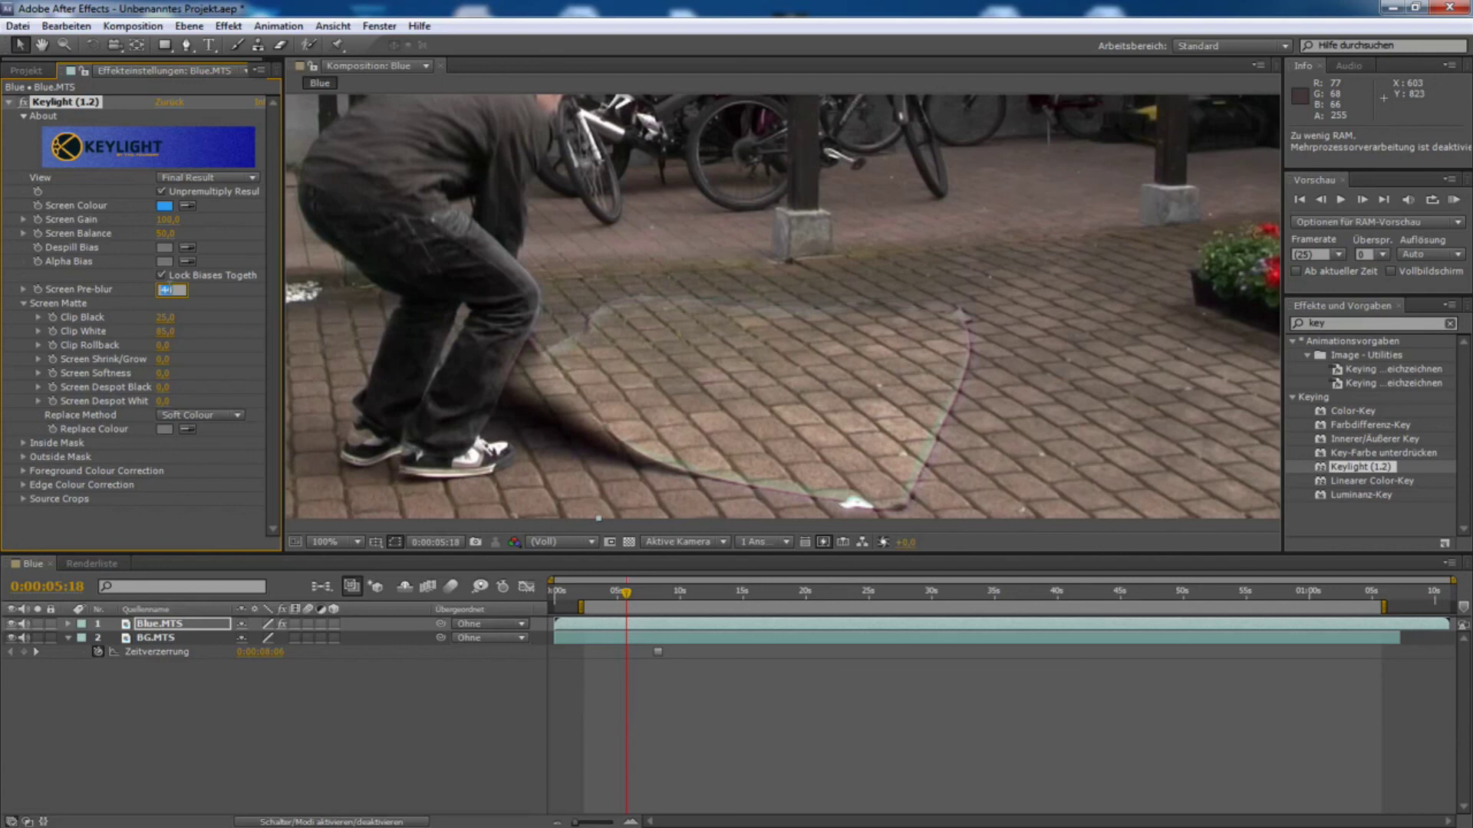
{"action": "key", "text": "Return"}
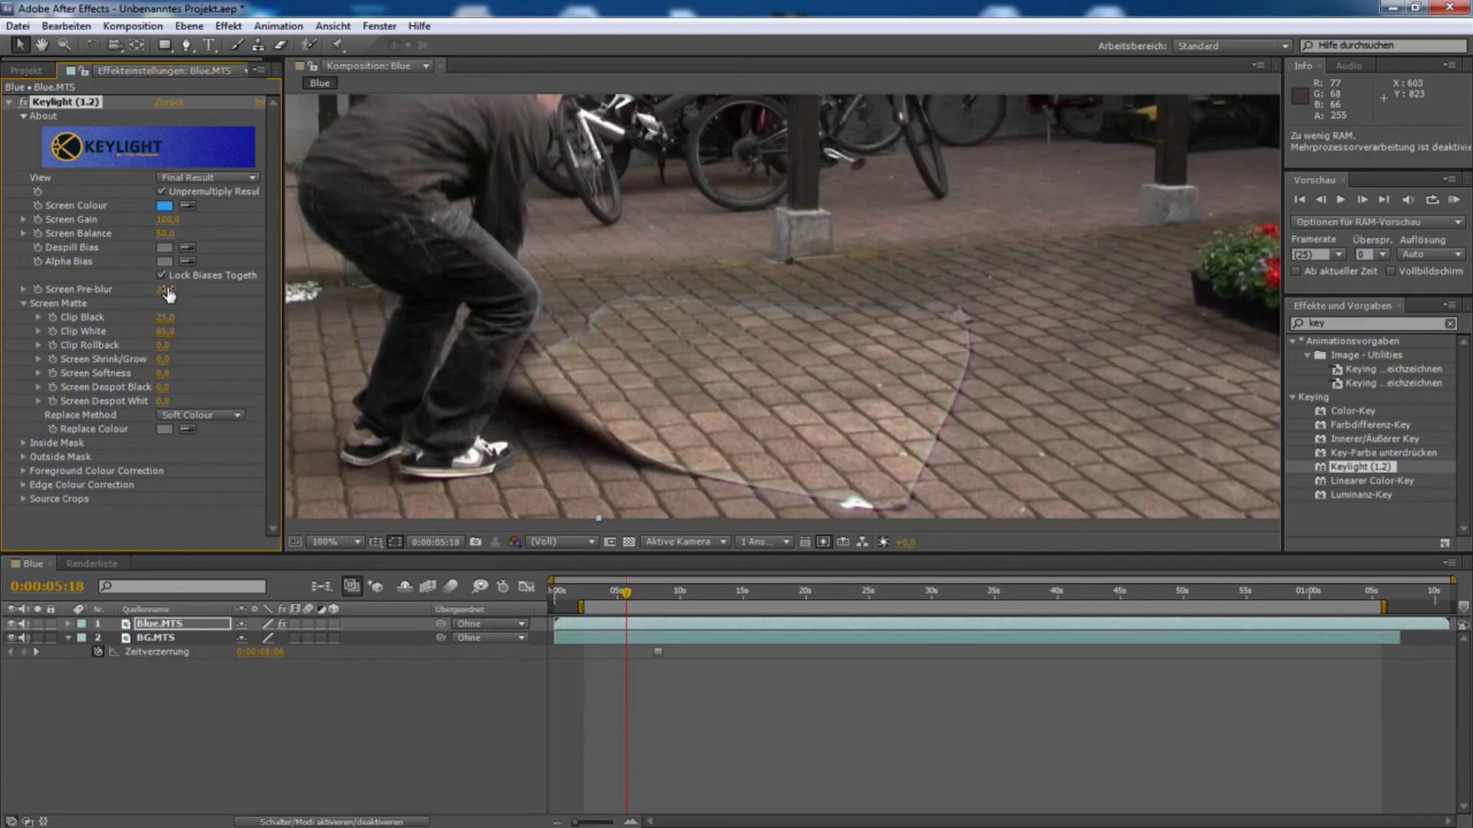
Move to frame 0:00:07:24 to check the keyed tarp
{"action": "left_click_drag", "start_coordinate": [663, 593], "coordinate": [646, 558]}
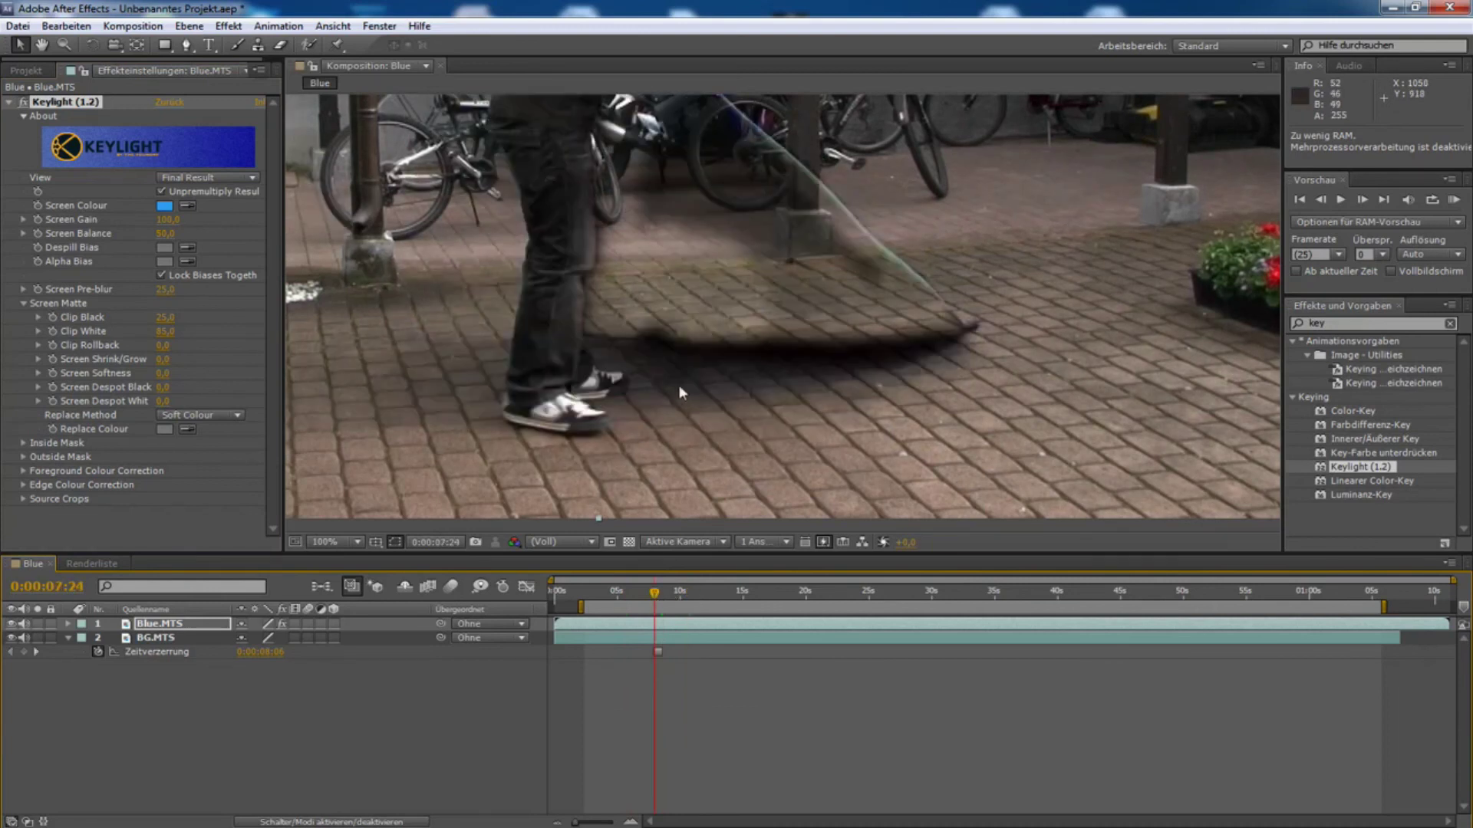
{"action": "scroll", "coordinate": [683, 384], "scroll_direction": "up", "scroll_amount": 1}
{"action": "scroll", "coordinate": [738, 412], "scroll_direction": "down", "scroll_amount": 2}
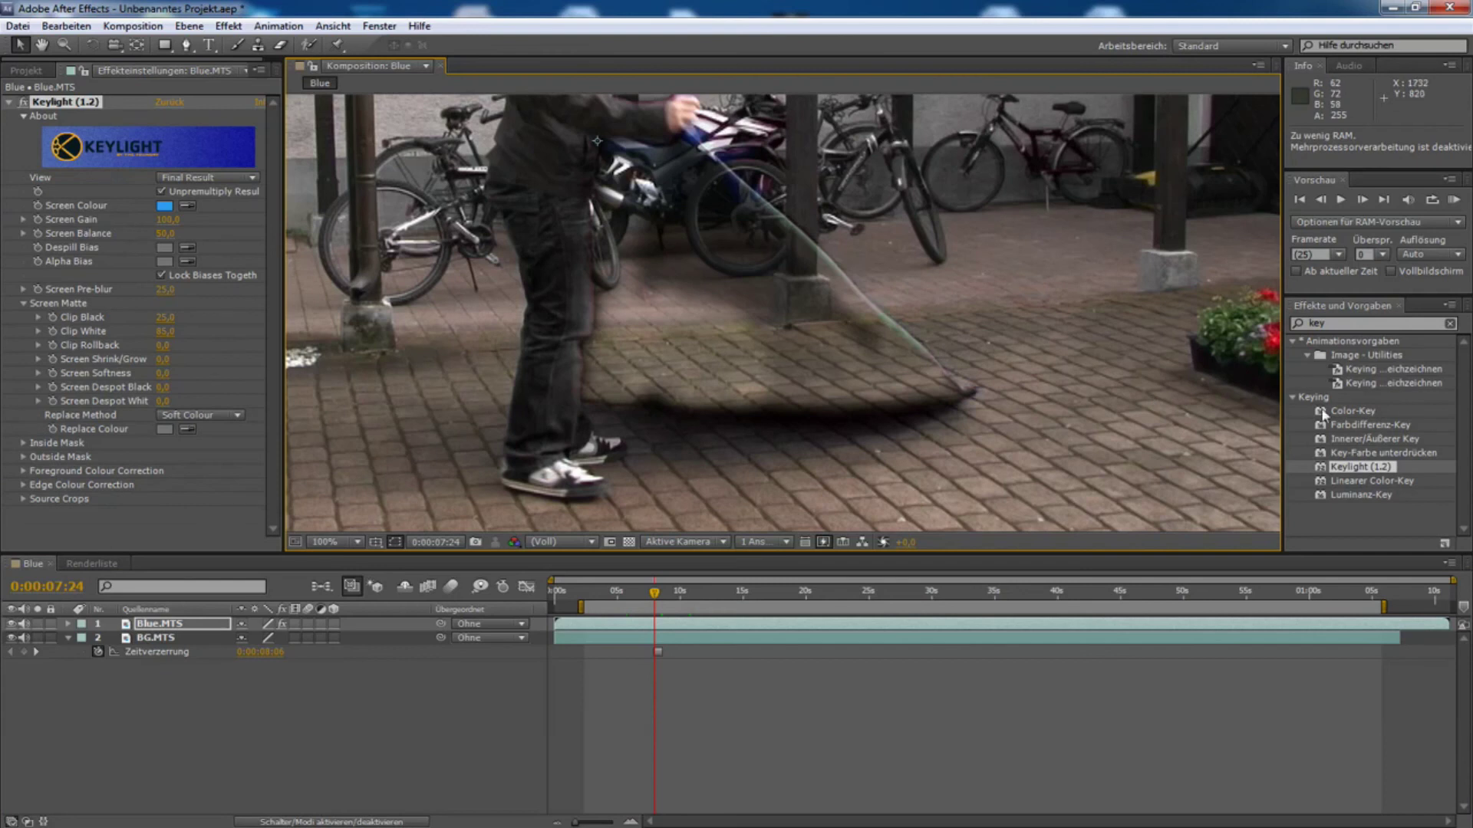
Apply Color-Key to Blue.MTS and move it above Keylight in the effect stack
{"action": "left_click", "coordinate": [1350, 410]}
{"action": "left_click_drag", "start_coordinate": [1350, 411], "coordinate": [927, 339]}
{"action": "left_click_drag", "start_coordinate": [772, 307], "coordinate": [772, 306]}
{"action": "mouse_move", "coordinate": [53, 489]}
{"action": "left_mouse_down"}
{"action": "mouse_move", "coordinate": [53, 267]}
{"action": "mouse_move", "coordinate": [65, 491]}
{"action": "left_mouse_up"}
{"action": "scroll", "coordinate": [264, 324], "scroll_direction": "up", "scroll_amount": 1}
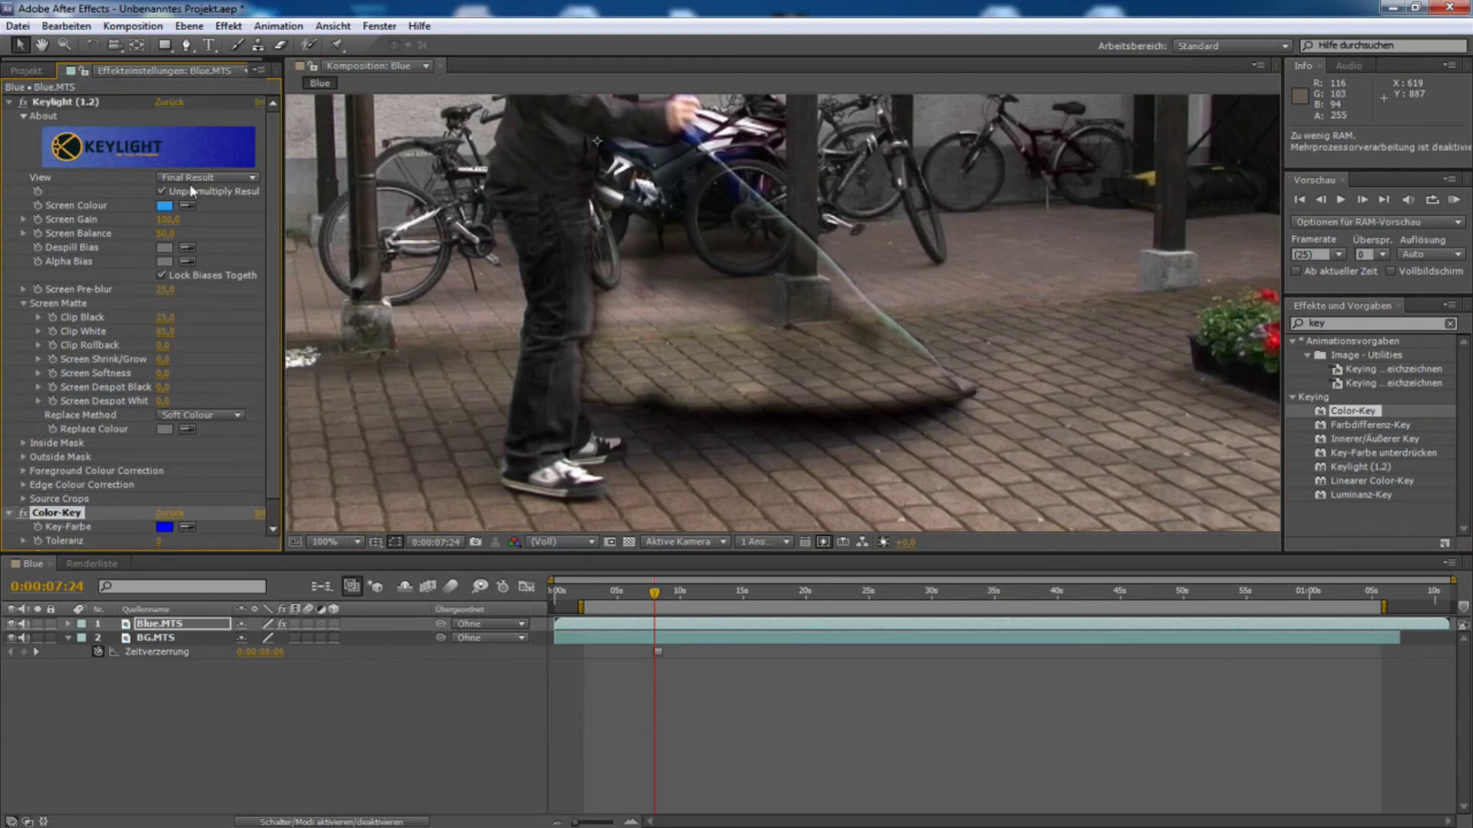
{"action": "left_click_drag", "start_coordinate": [55, 101], "coordinate": [84, 546]}
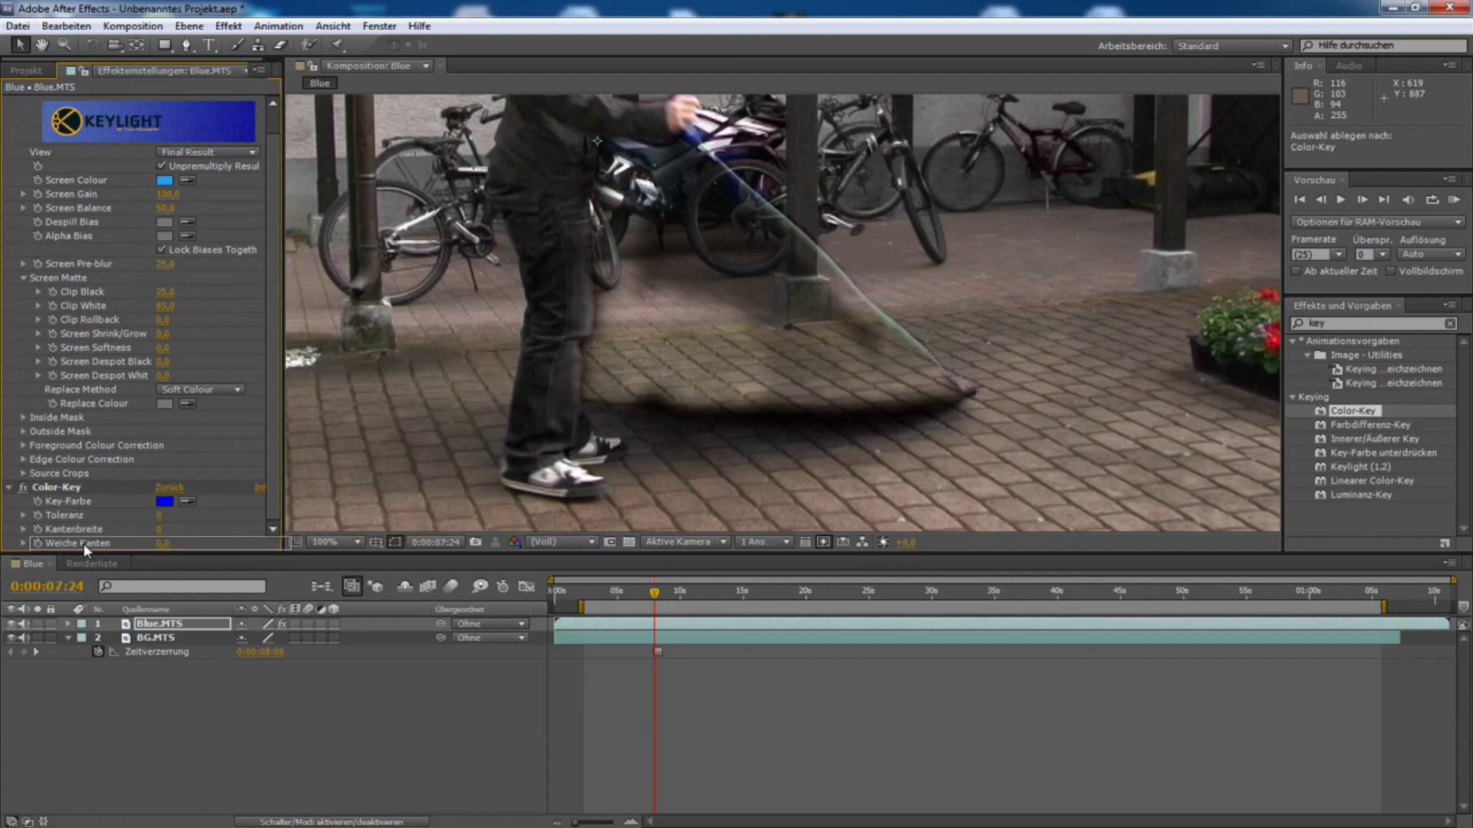
{"action": "scroll", "coordinate": [104, 138], "scroll_direction": "up", "scroll_amount": 1}
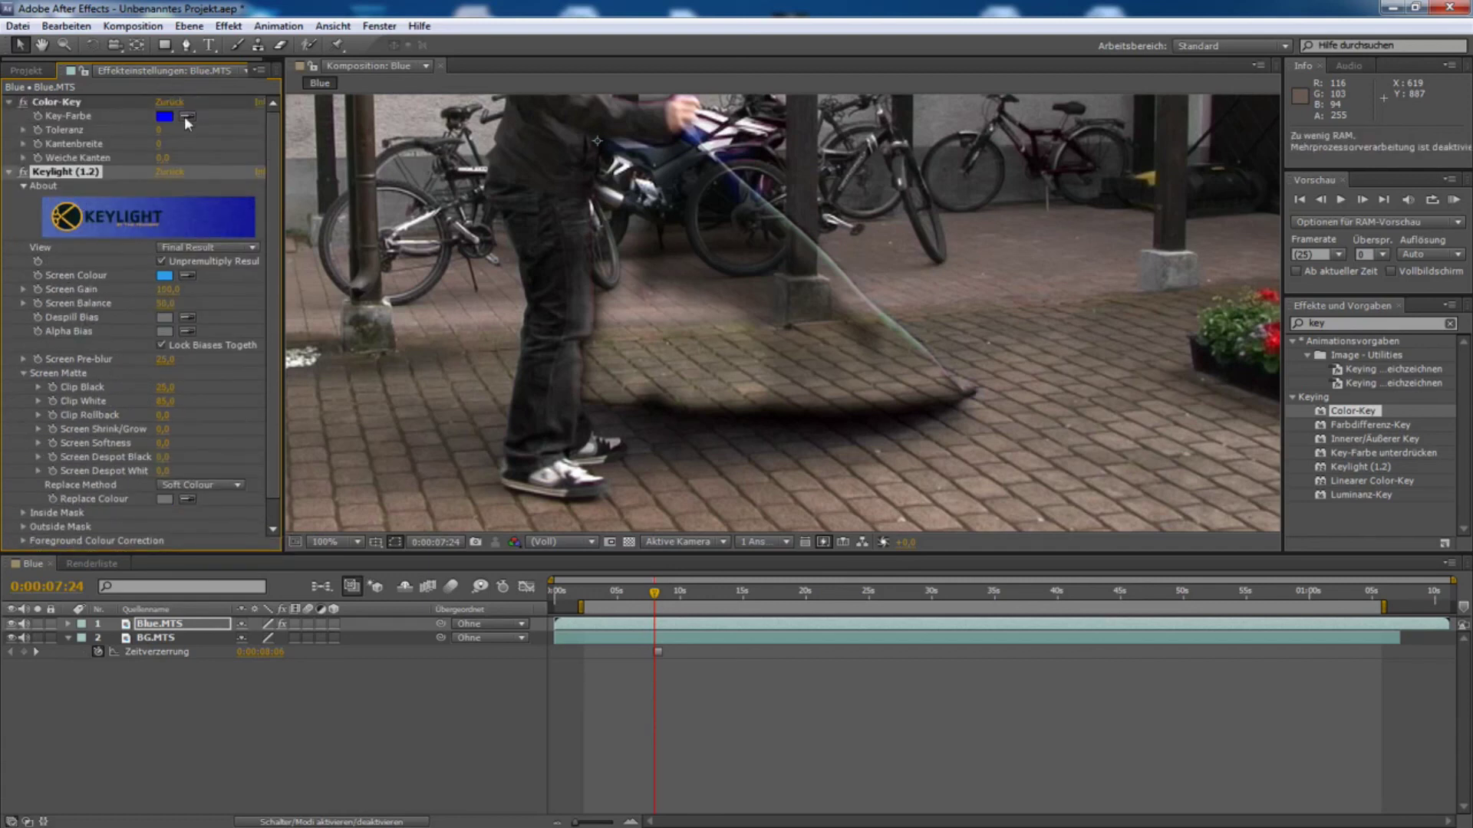
Turn Keylight off and sample the tarp's light blue as Color-Key's Key-Farbe
{"action": "left_click", "coordinate": [24, 173]}
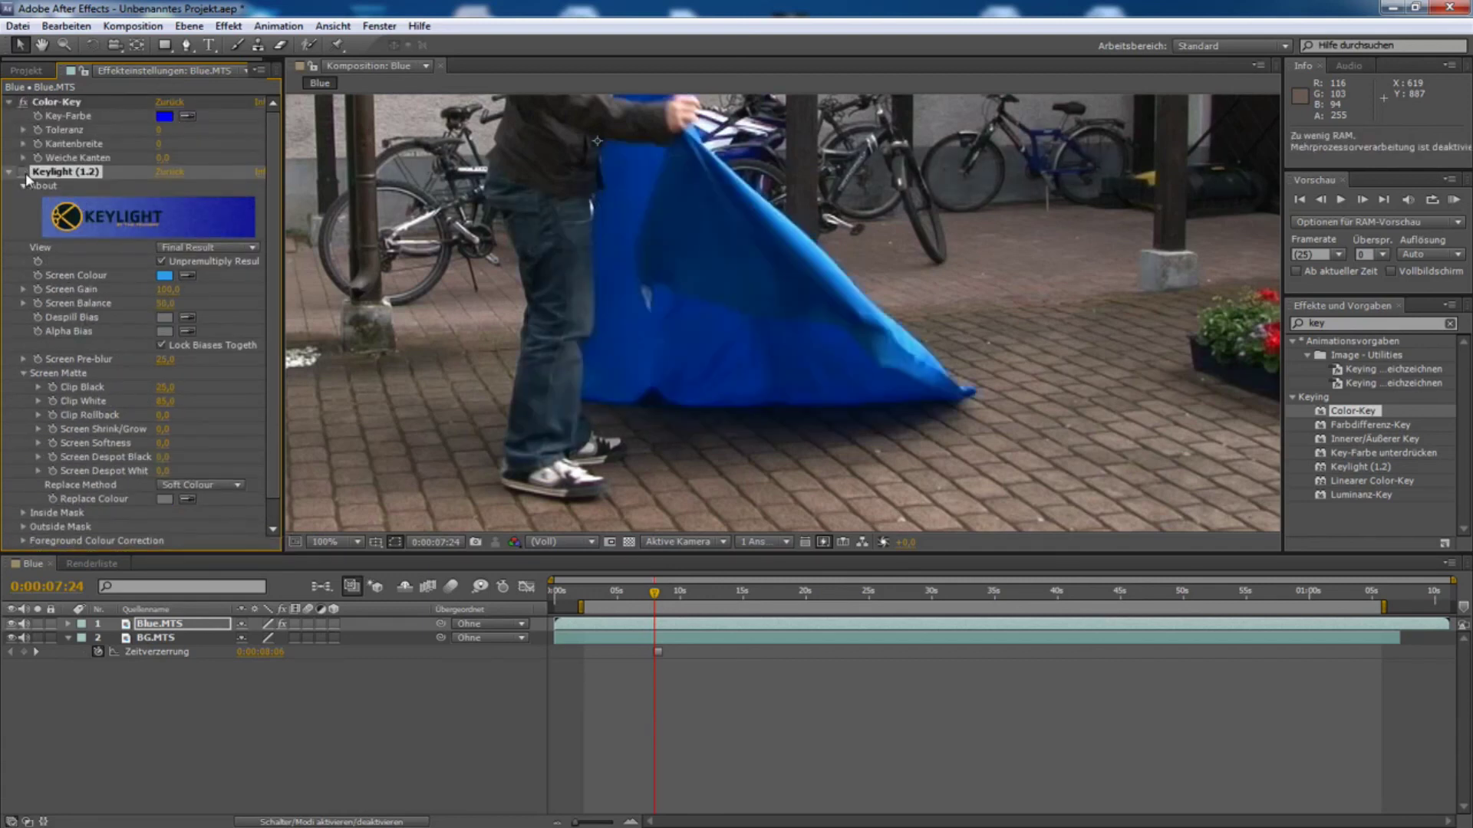
{"action": "left_click", "coordinate": [190, 112]}
{"action": "left_click", "coordinate": [812, 228]}
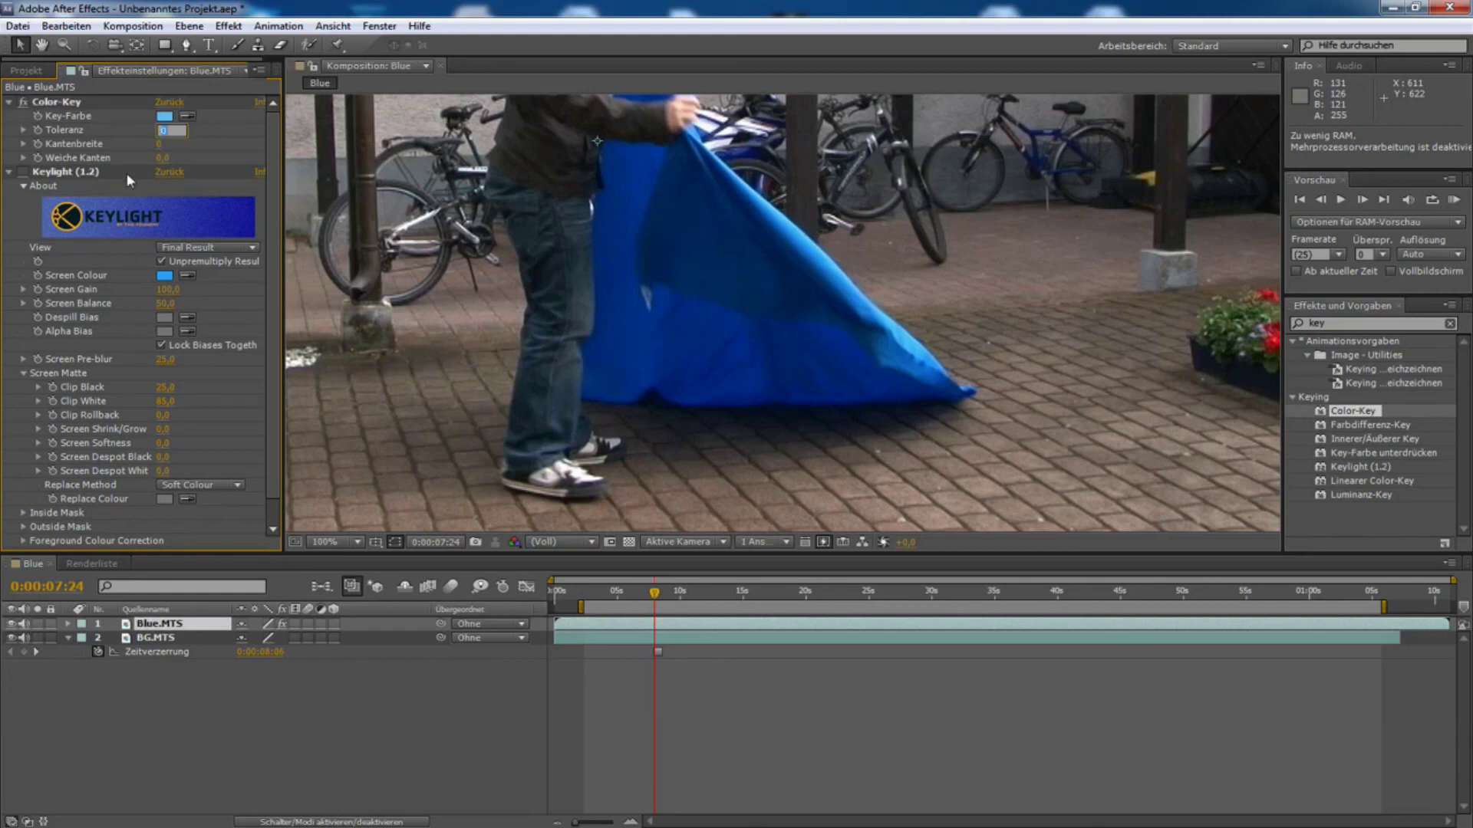
Raise Color-Key's Toleranz and set Weiche Kanten to 10, with Keylight back on
{"action": "type", "text": "30"}
{"action": "key", "text": "Return"}
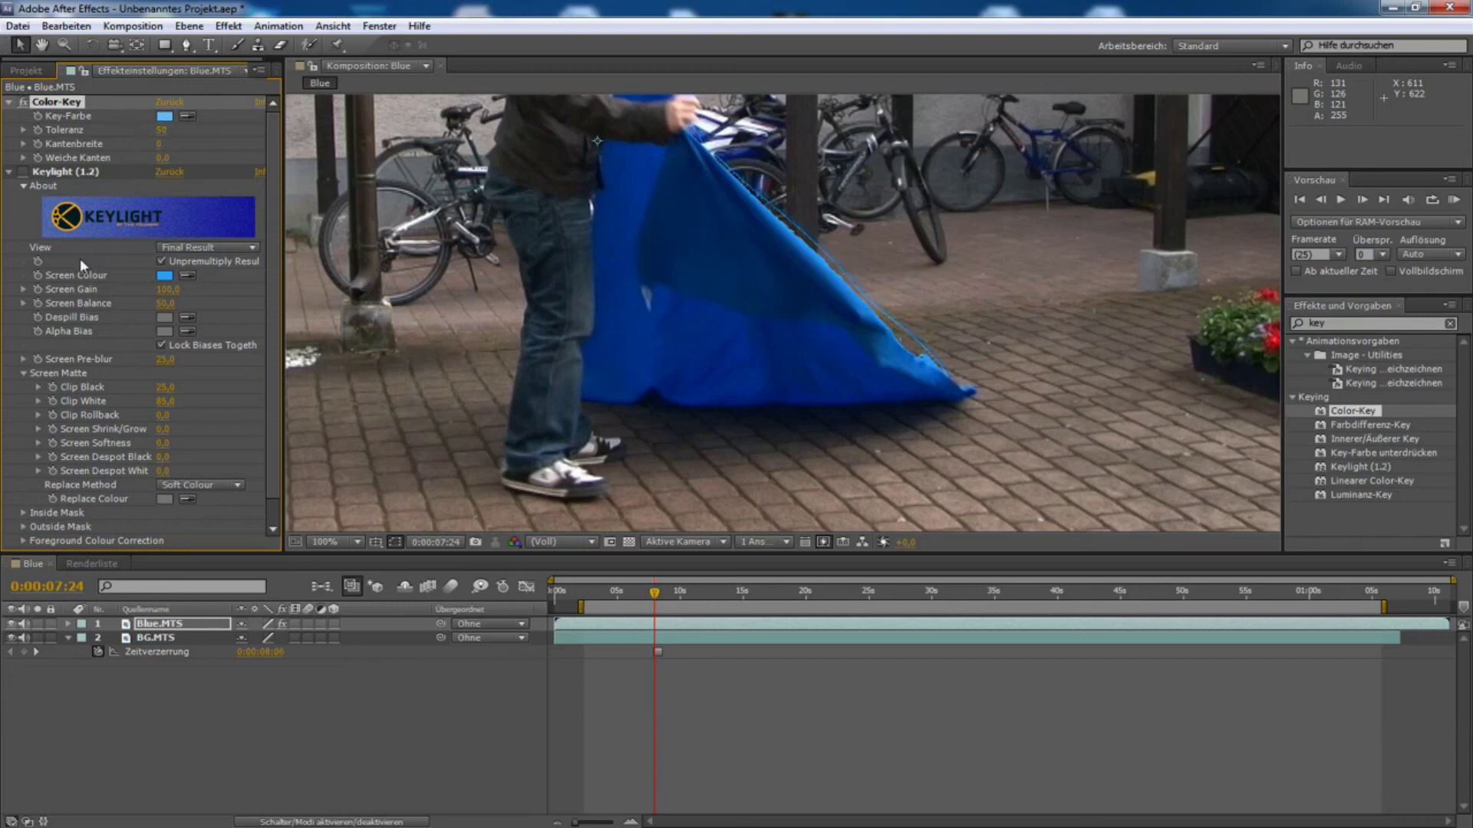
{"action": "left_click", "coordinate": [24, 174]}
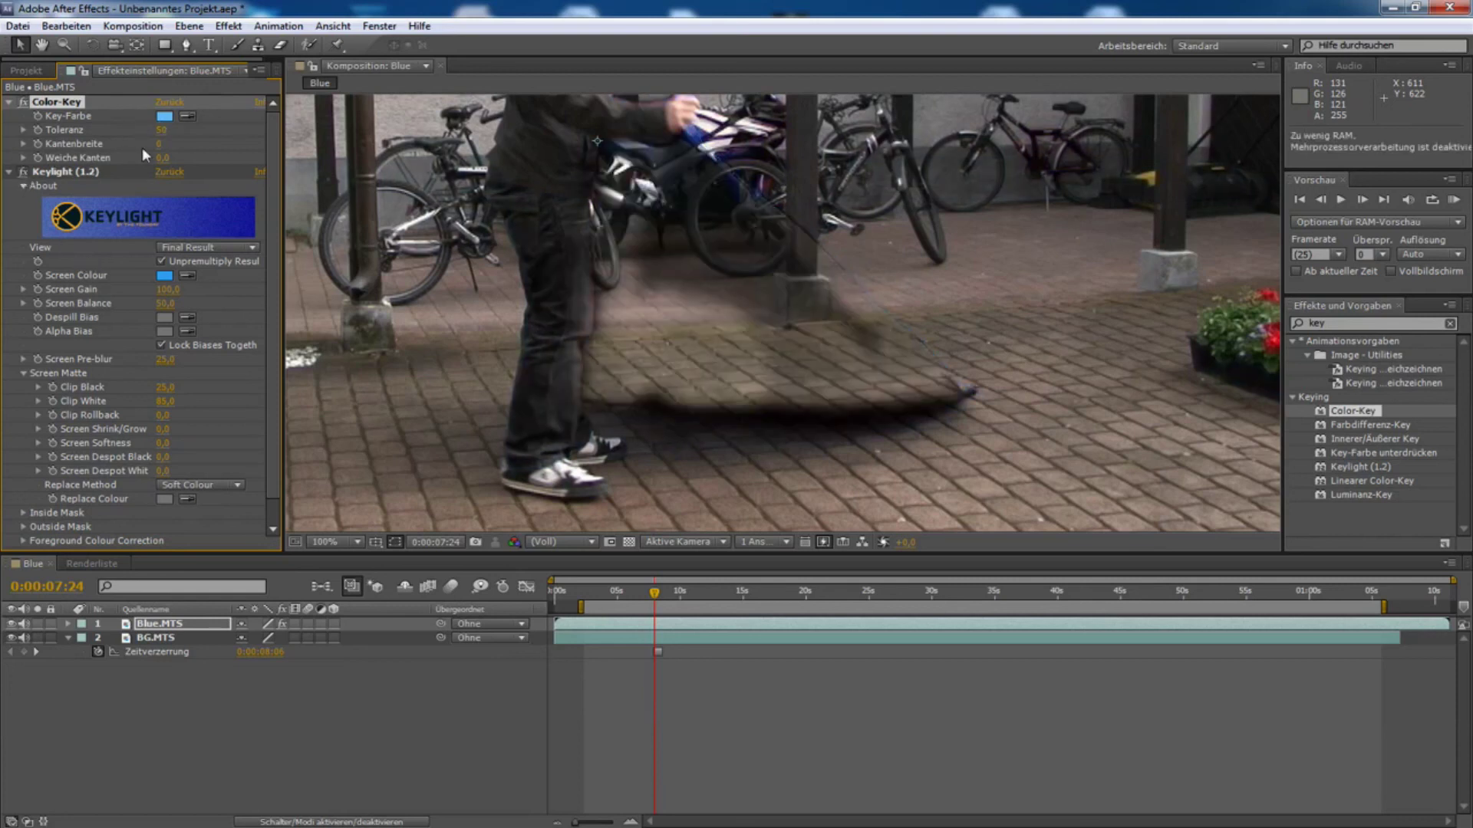
{"action": "left_click", "coordinate": [161, 158]}
{"action": "type", "text": "10"}
{"action": "key", "text": "Return"}
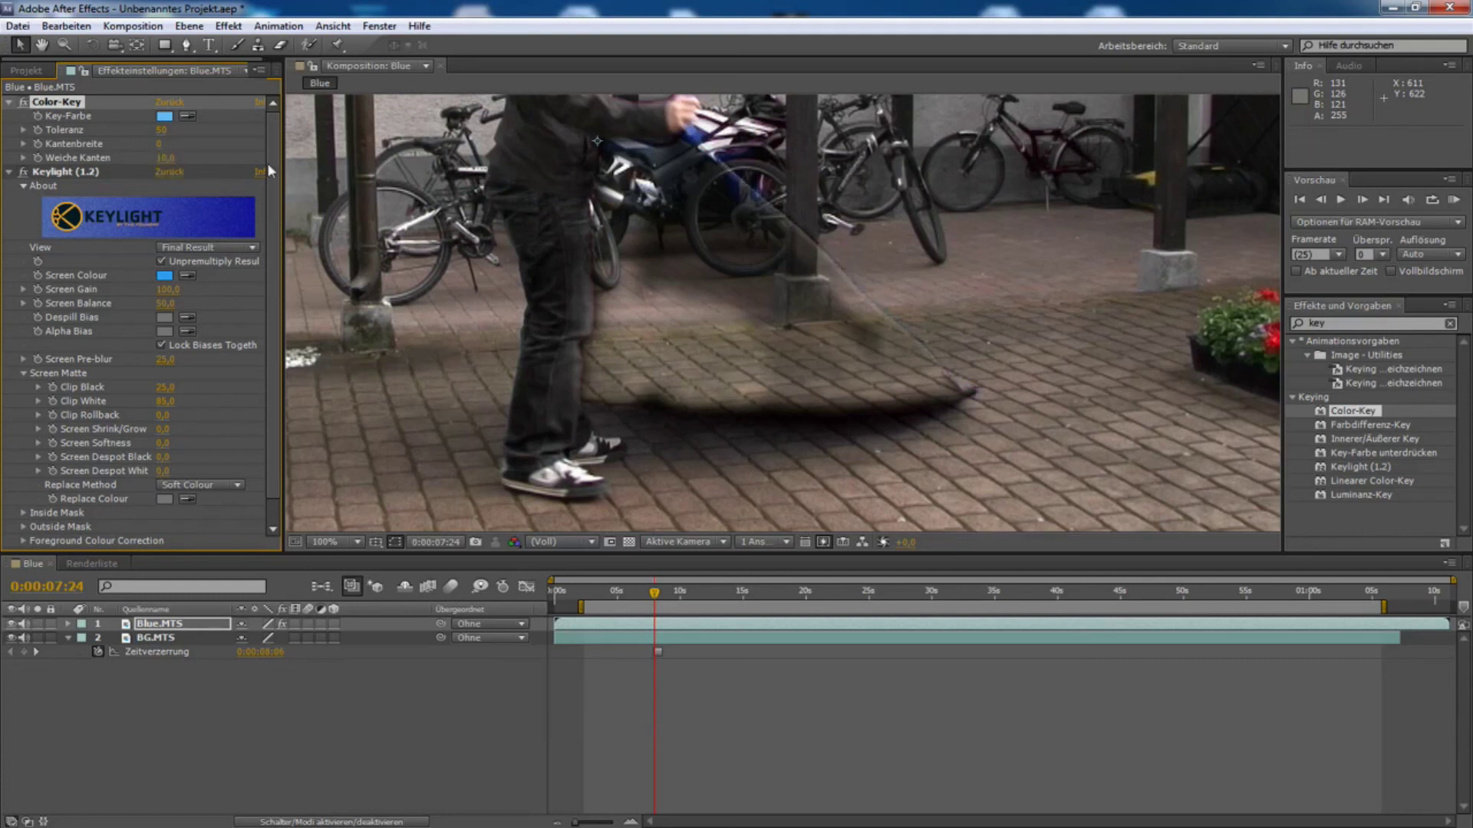
Resample Keylight's Screen Colour from the tarp's dark blue and re-enable Keylight
{"action": "left_click", "coordinate": [23, 102]}
{"action": "left_click", "coordinate": [23, 101]}
{"action": "left_click", "coordinate": [24, 173]}
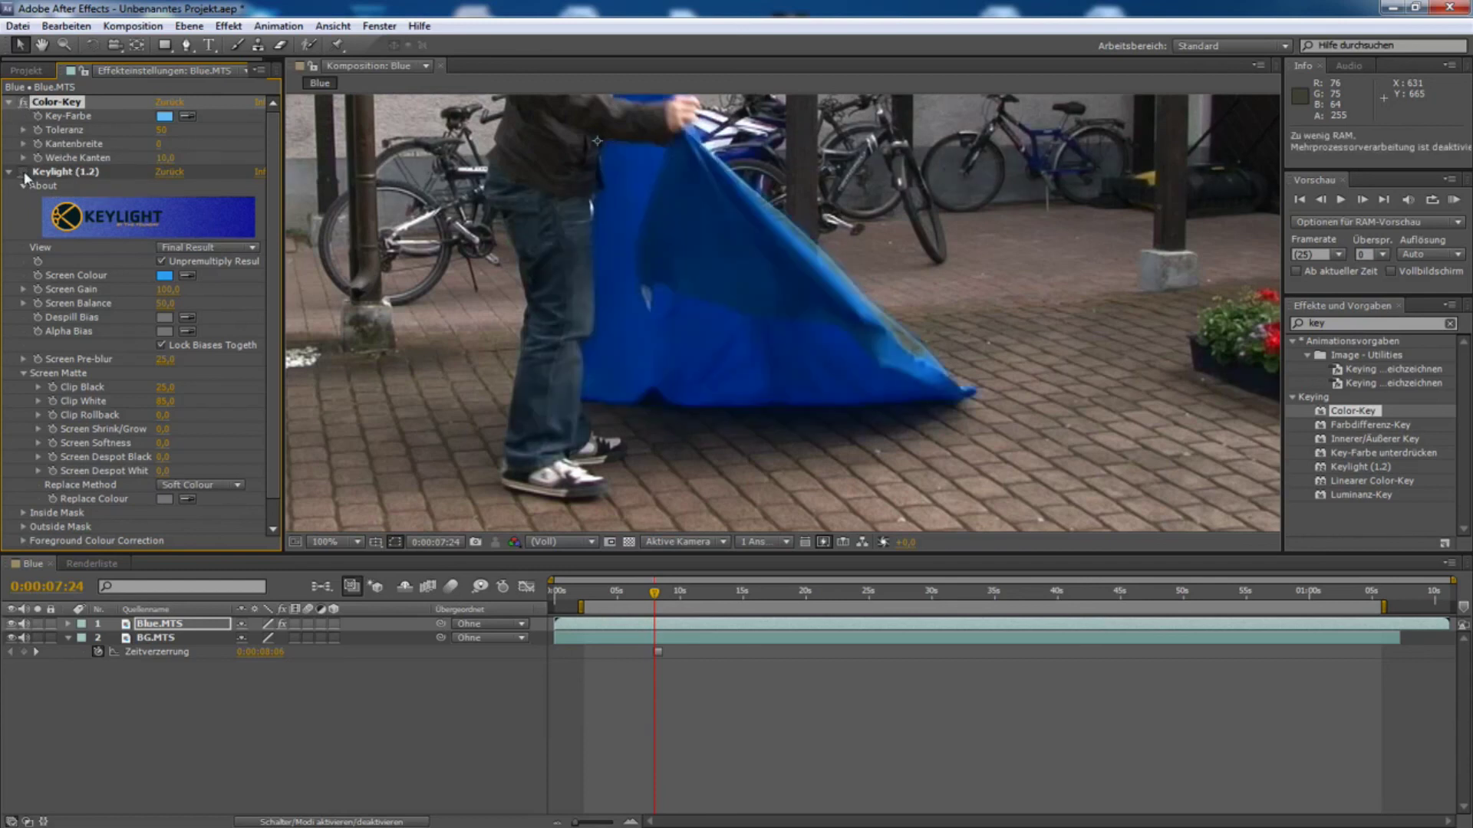
{"action": "left_click", "coordinate": [187, 275]}
{"action": "left_click", "coordinate": [700, 314]}
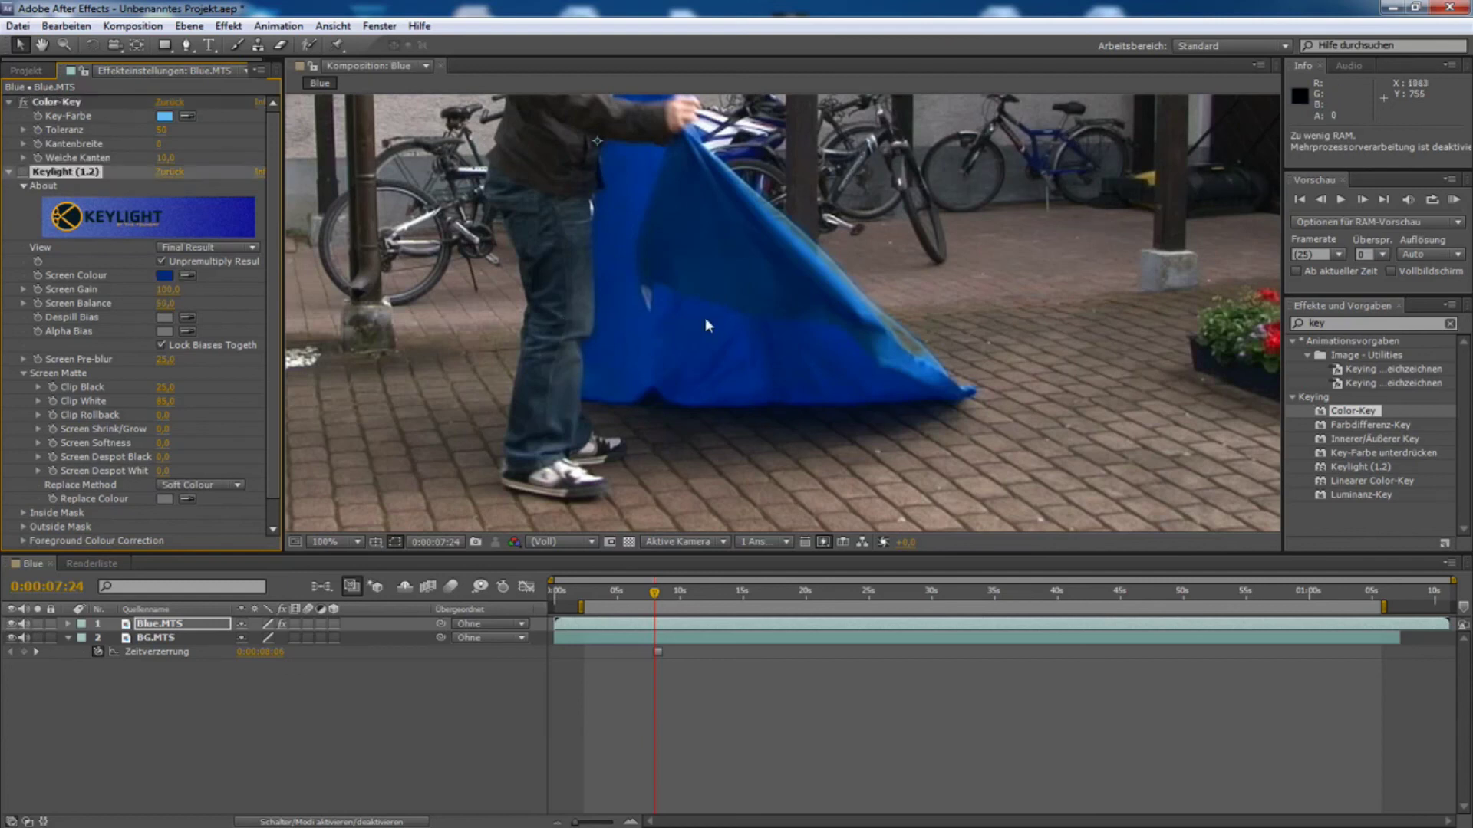
{"action": "left_click", "coordinate": [25, 174]}
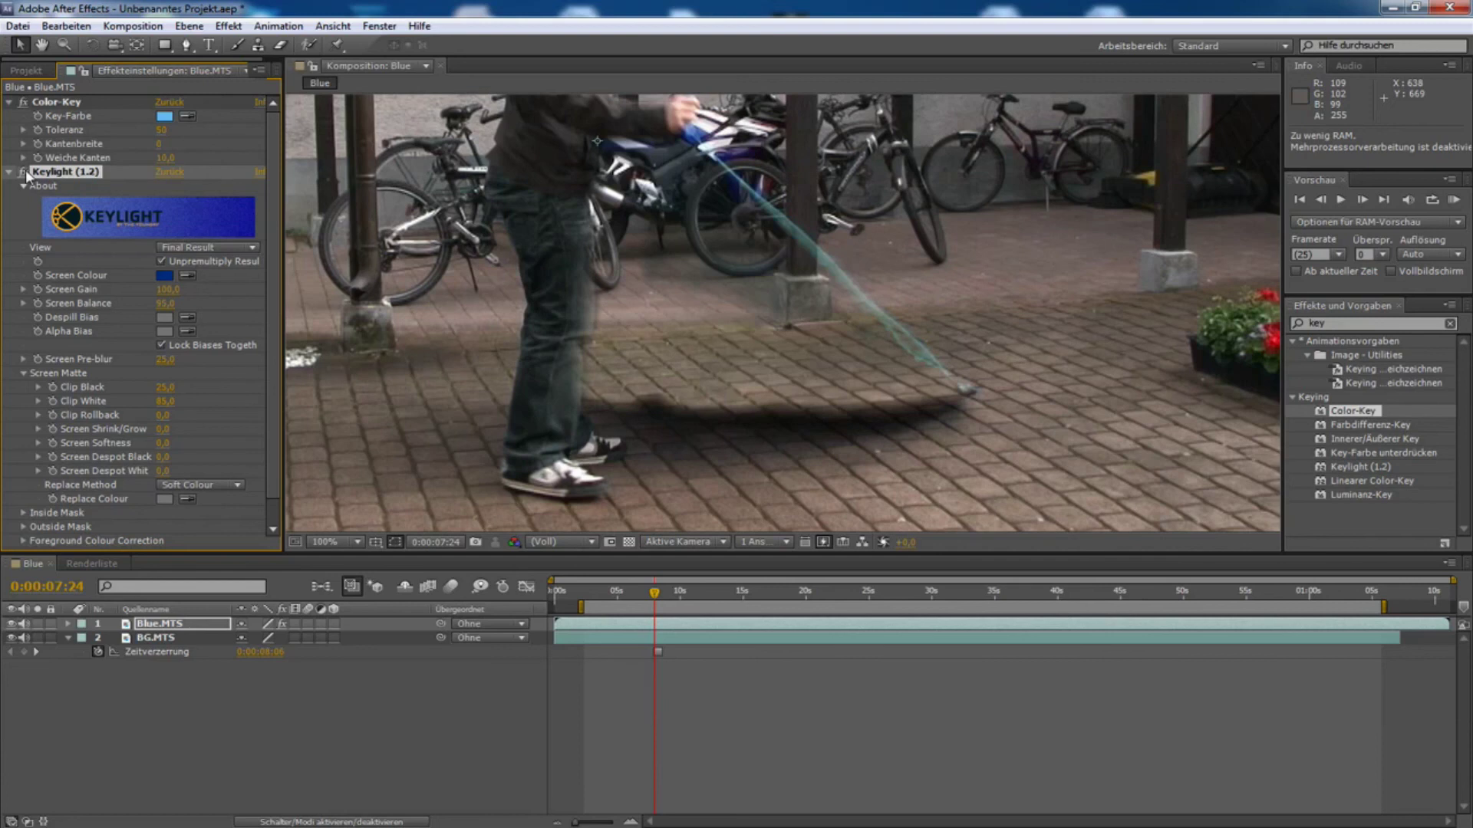
{"action": "left_click", "coordinate": [25, 173]}
{"action": "left_click", "coordinate": [188, 275]}
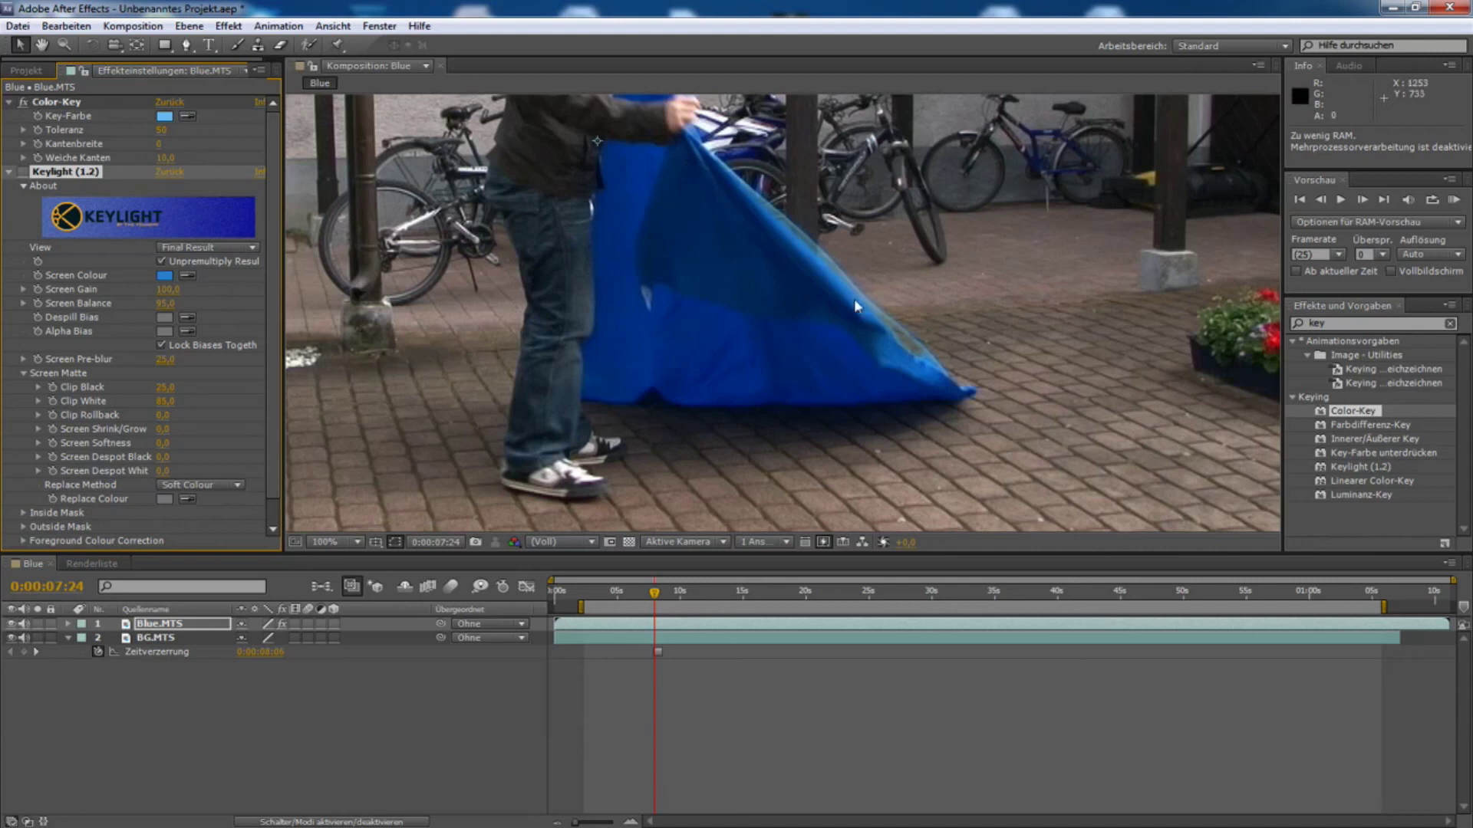
{"action": "left_click", "coordinate": [24, 172]}
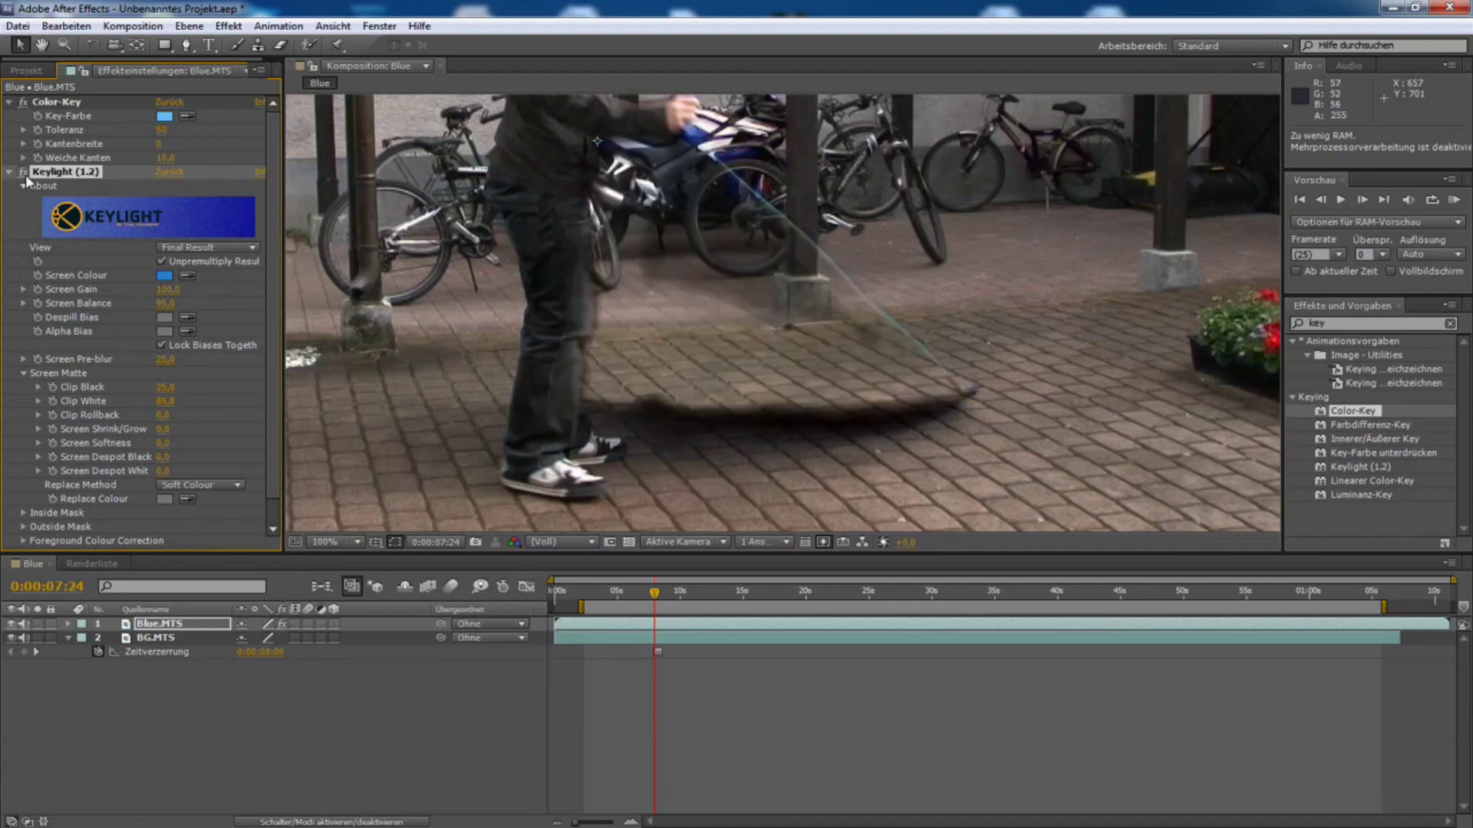
{"action": "scroll", "coordinate": [569, 332], "scroll_direction": "down", "scroll_amount": 2}
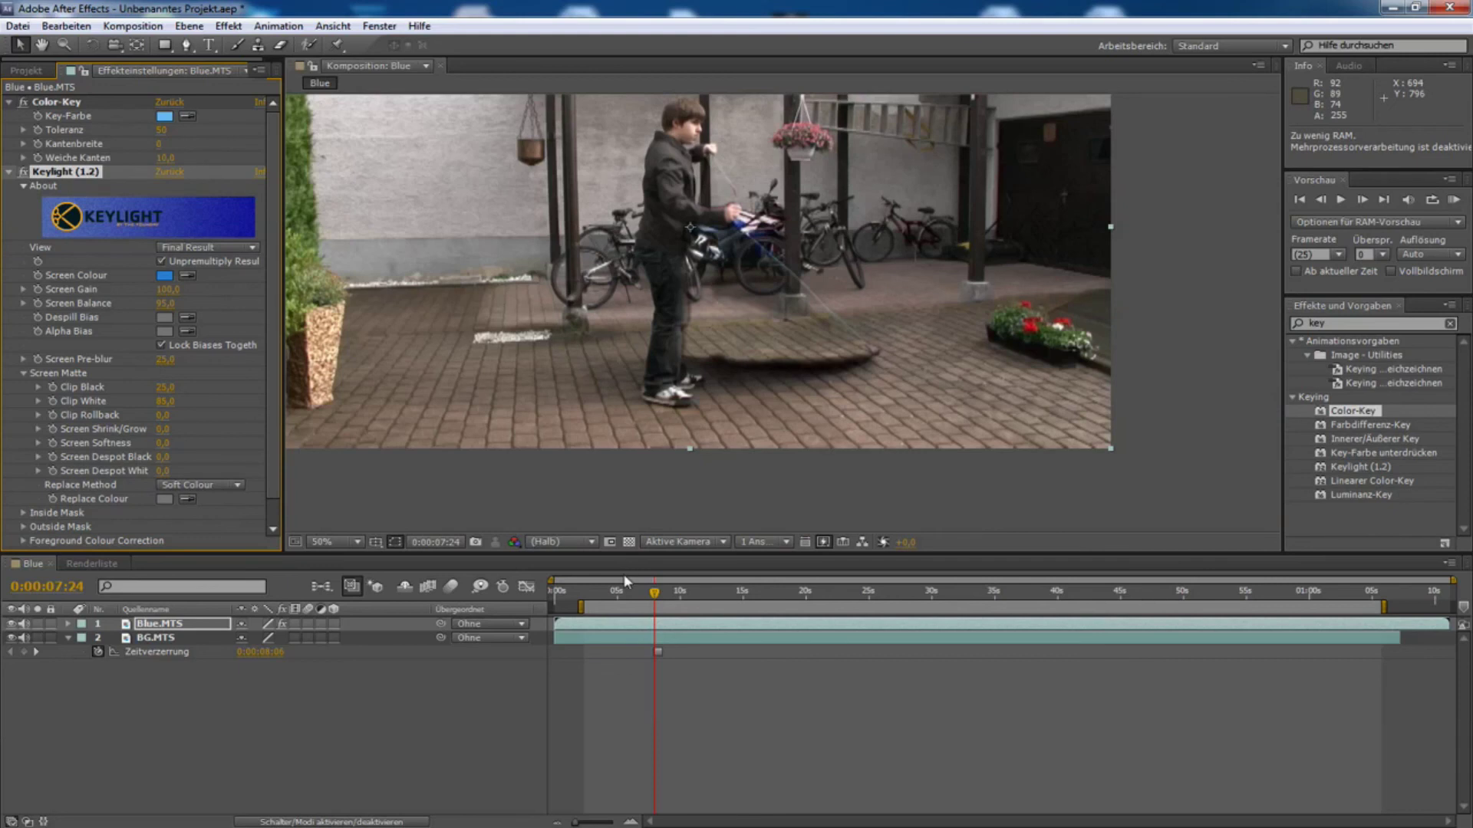
At 0:00:03:12 and 200% zoom, turn Keylight off and duplicate the Color-Key effect
{"action": "left_click_drag", "start_coordinate": [618, 591], "coordinate": [598, 593]}
{"action": "scroll", "coordinate": [665, 408], "scroll_direction": "up", "scroll_amount": 2}
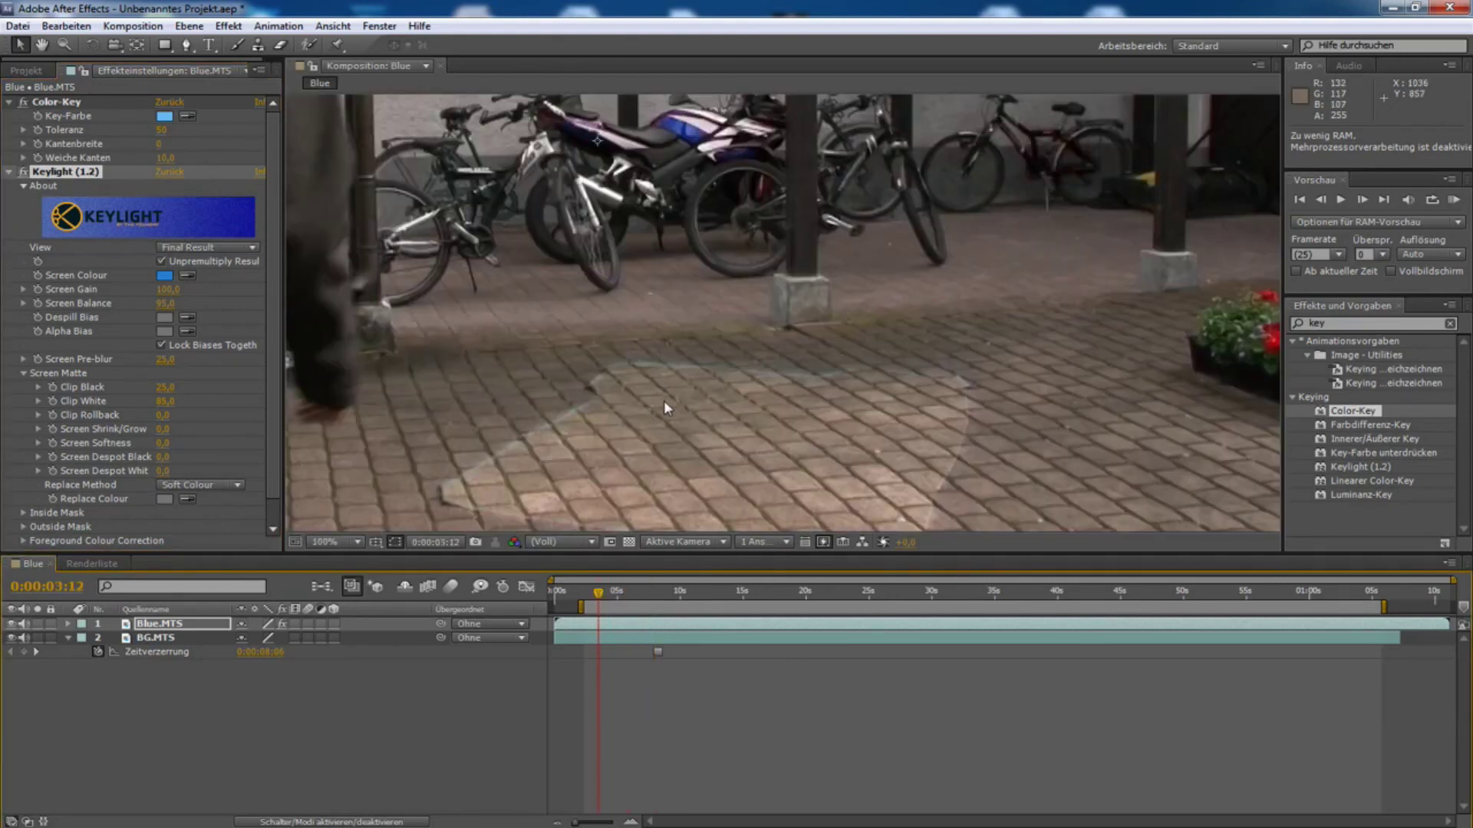
{"action": "scroll", "coordinate": [640, 375], "scroll_direction": "up", "scroll_amount": 2}
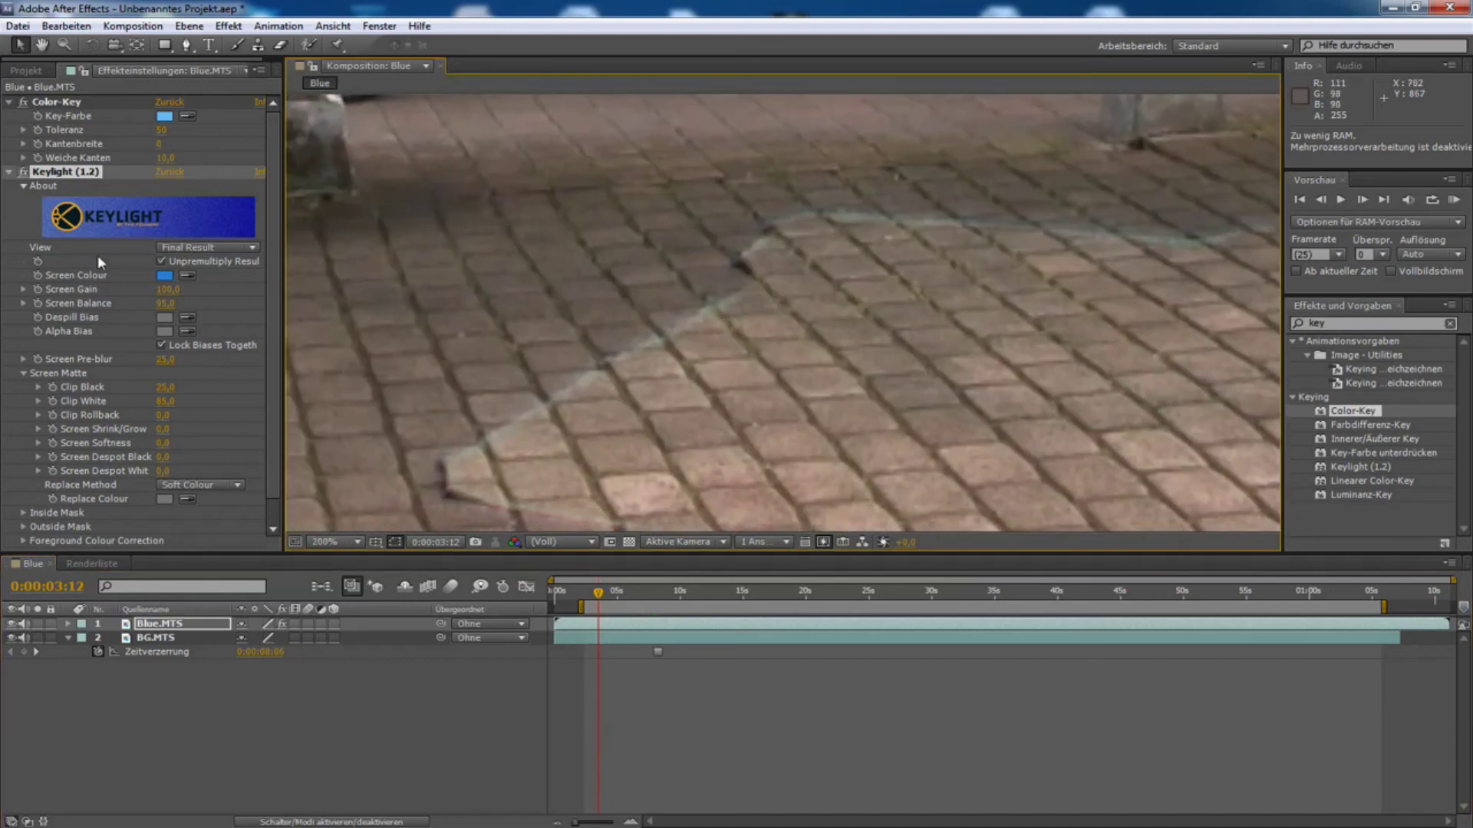
{"action": "left_click", "coordinate": [23, 172]}
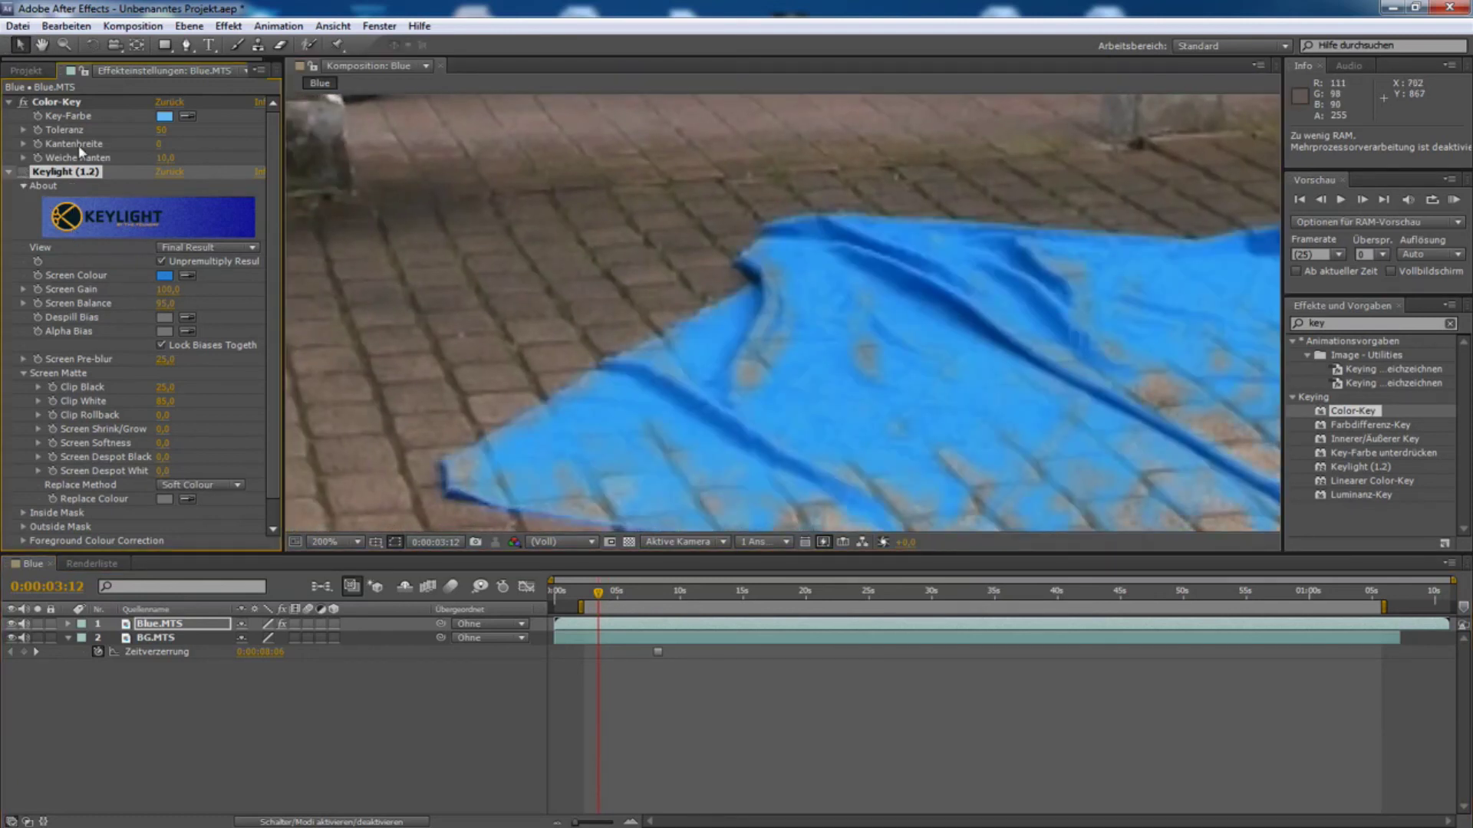
{"action": "left_click", "coordinate": [67, 103]}
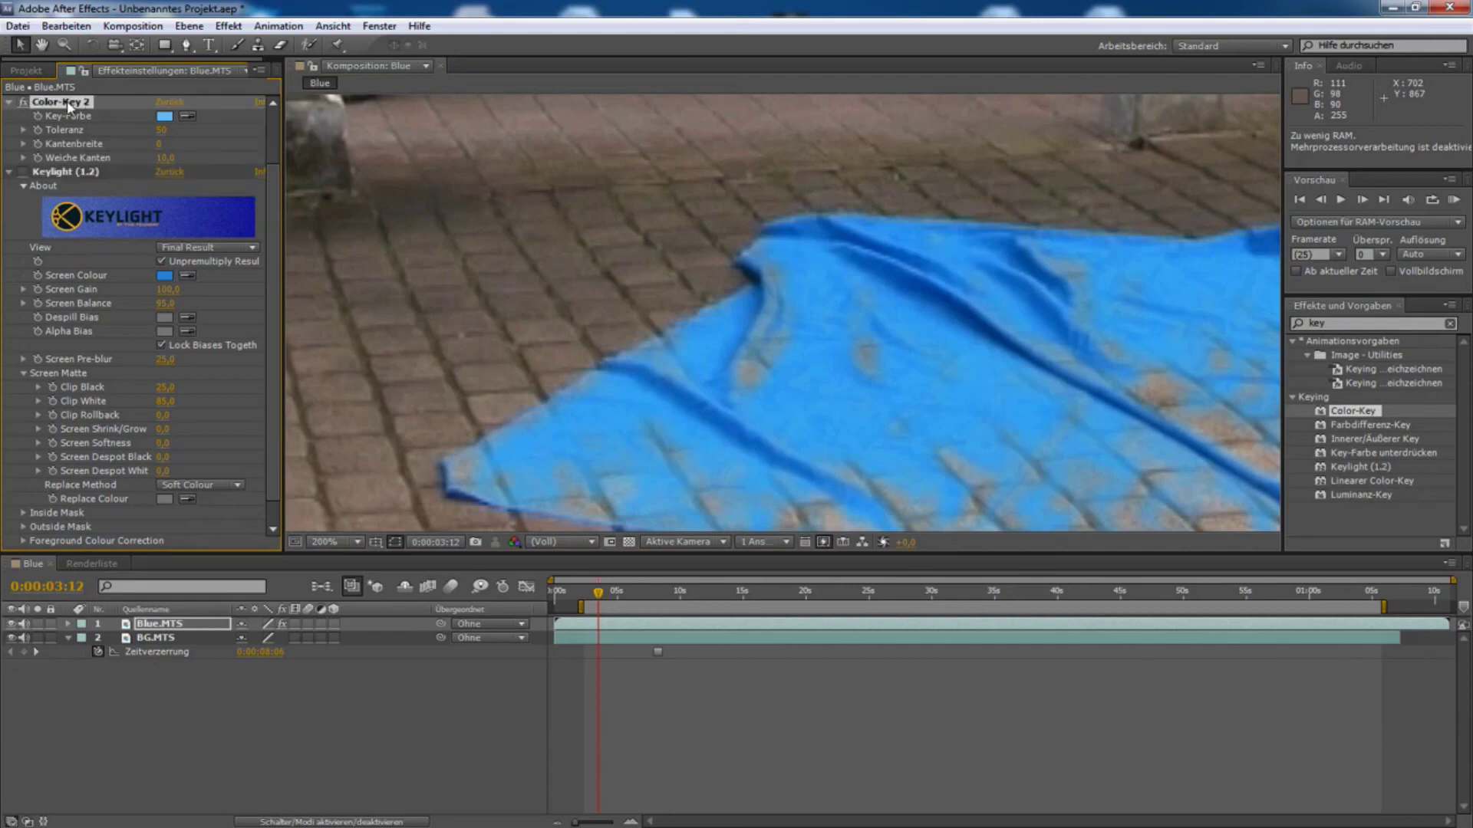
{"action": "key", "text": "ctrl+d"}
Sample the tarp's blue as Color-Key 2's Key-Farbe, then turn Keylight and Color-Key back on
{"action": "left_click", "coordinate": [187, 185]}
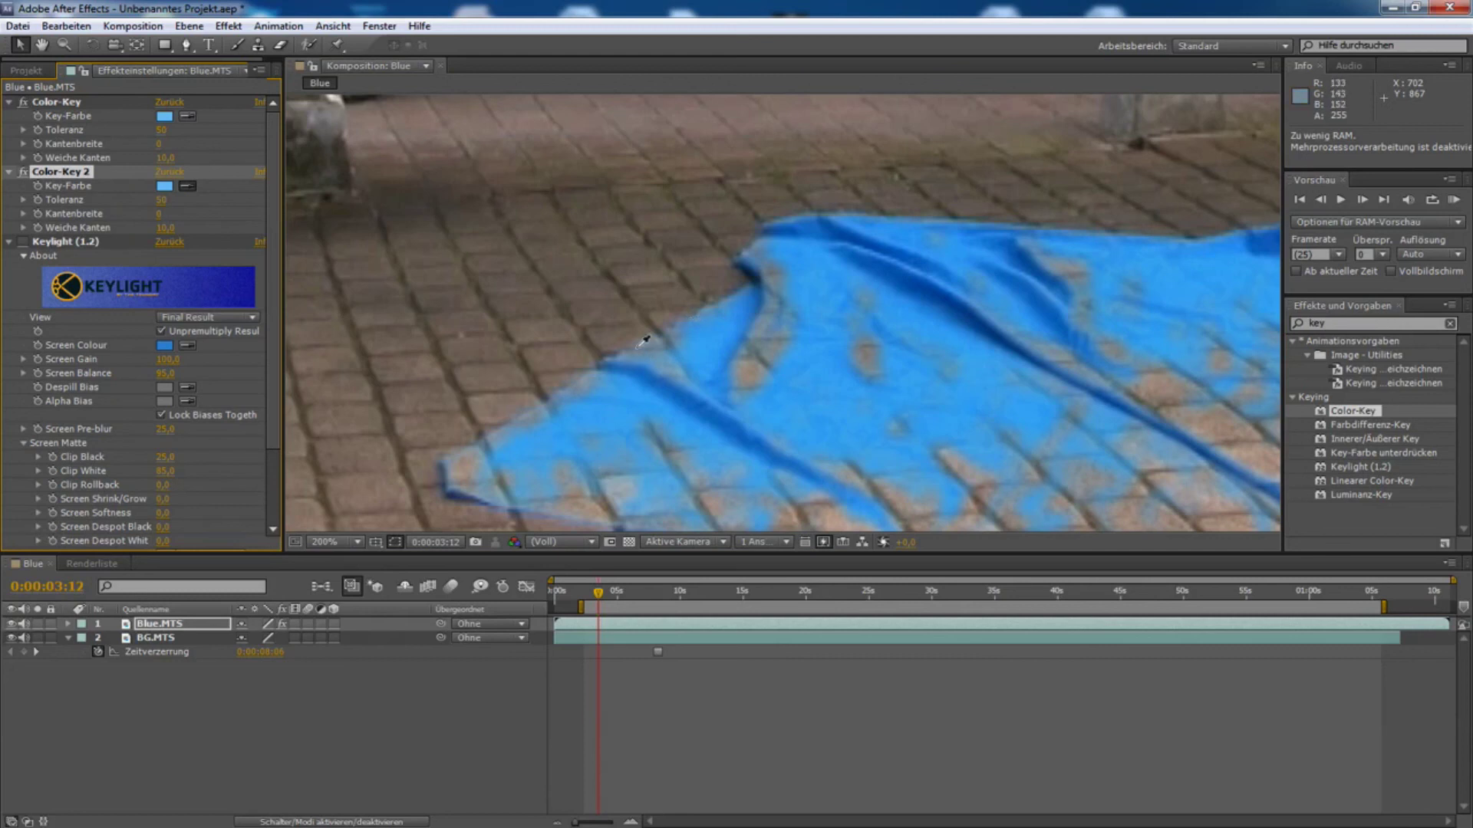
{"action": "left_click", "coordinate": [615, 359]}
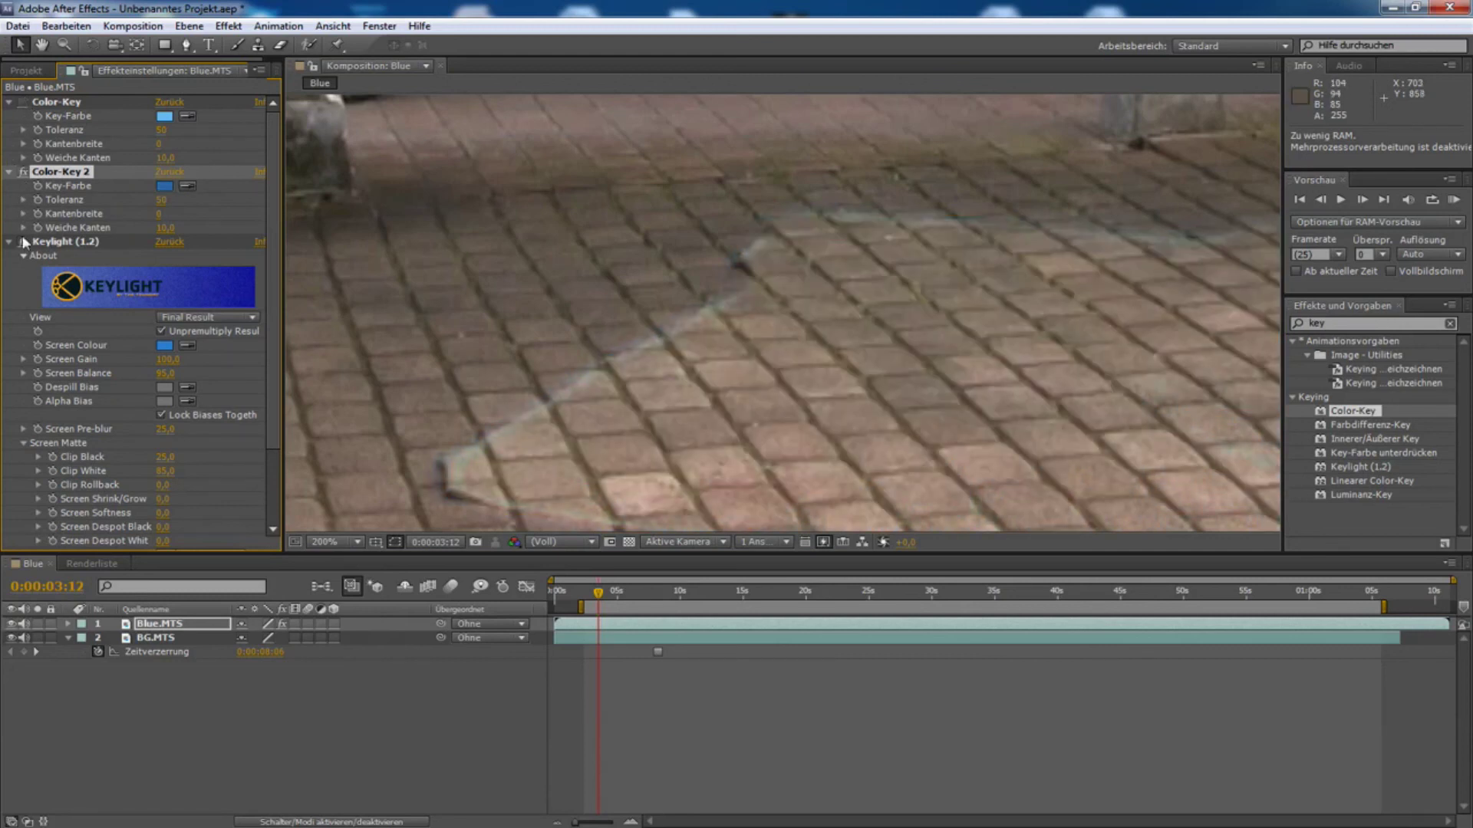
{"action": "left_click", "coordinate": [23, 241]}
{"action": "left_click", "coordinate": [186, 186]}
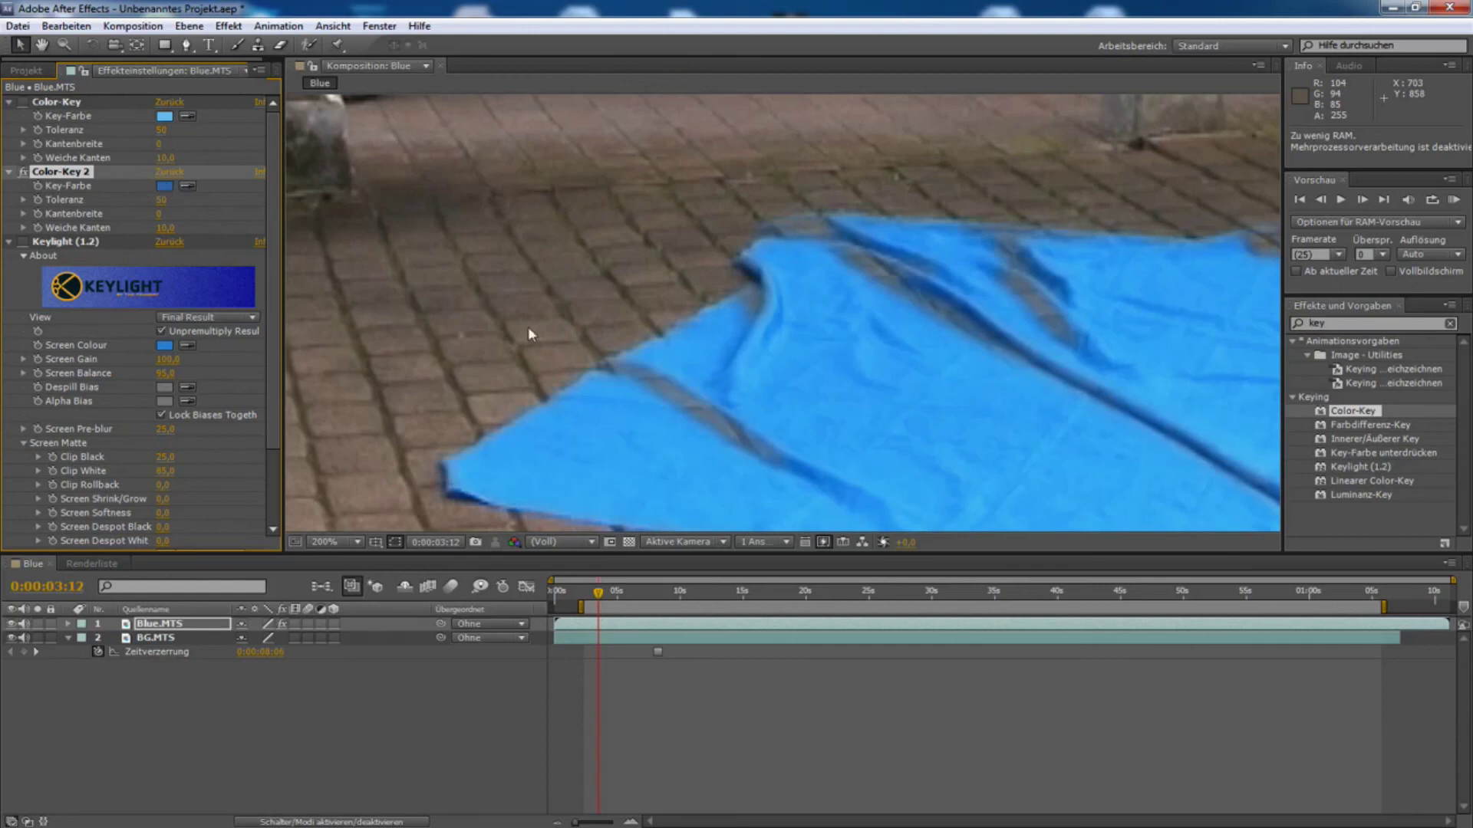
{"action": "left_click", "coordinate": [579, 380]}
{"action": "left_click", "coordinate": [23, 241]}
{"action": "left_click", "coordinate": [24, 102]}
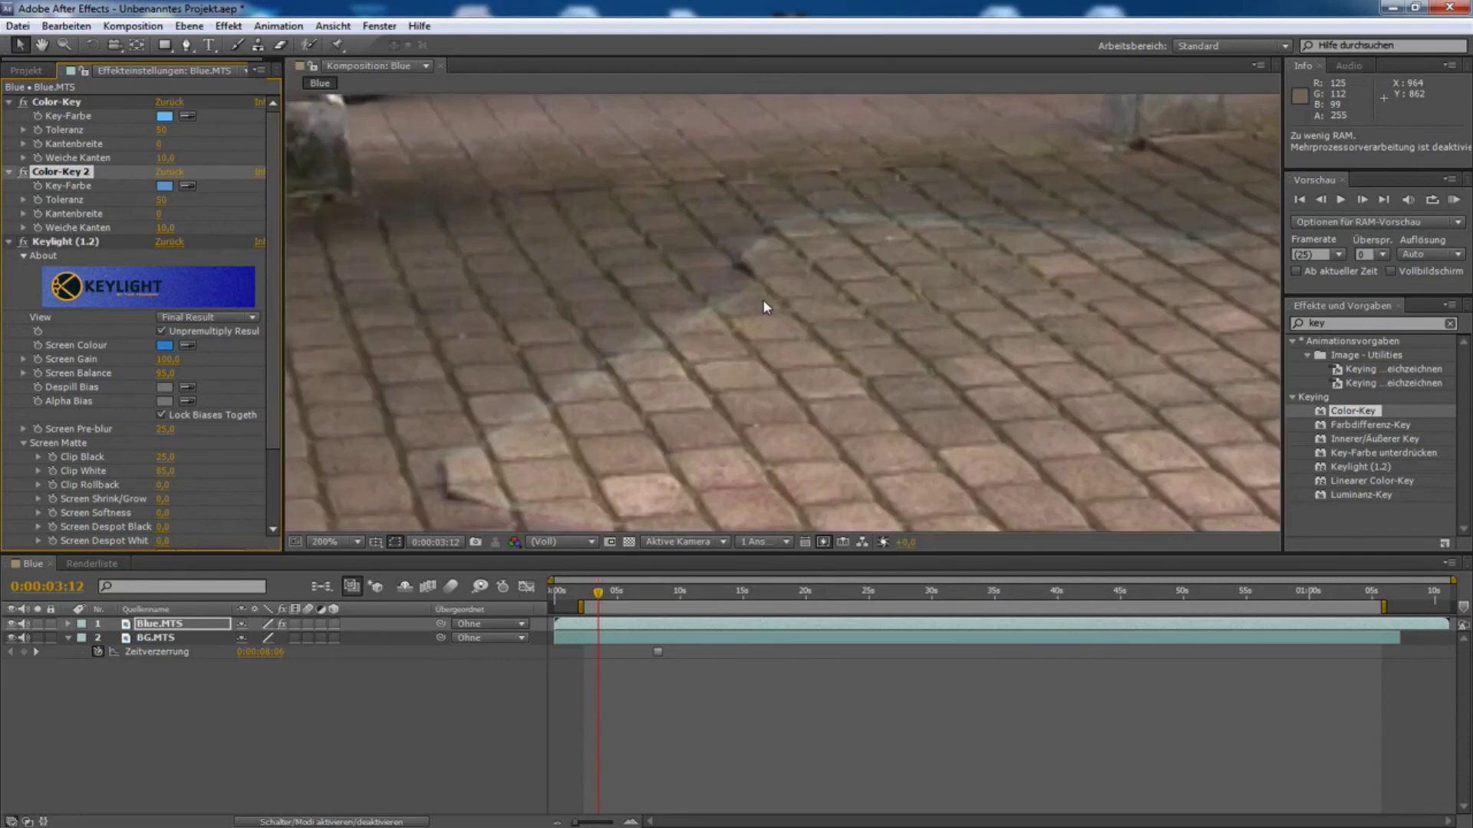
Try Keylight Screen Pre-blur values of about 32.7 and 50
{"action": "scroll", "coordinate": [325, 330], "scroll_direction": "down", "scroll_amount": 1}
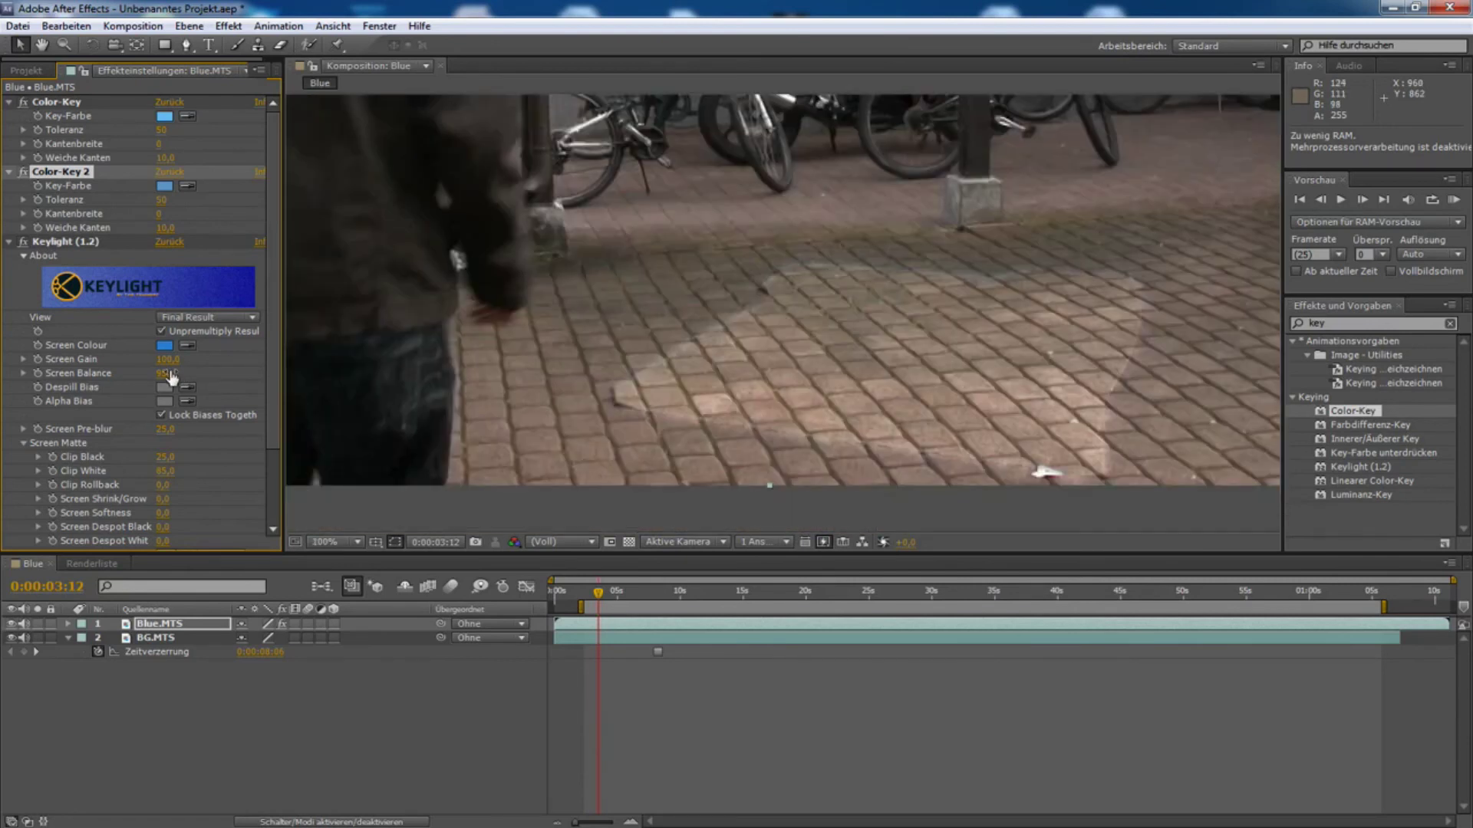
{"action": "left_click", "coordinate": [166, 429]}
{"action": "key", "text": "Return"}
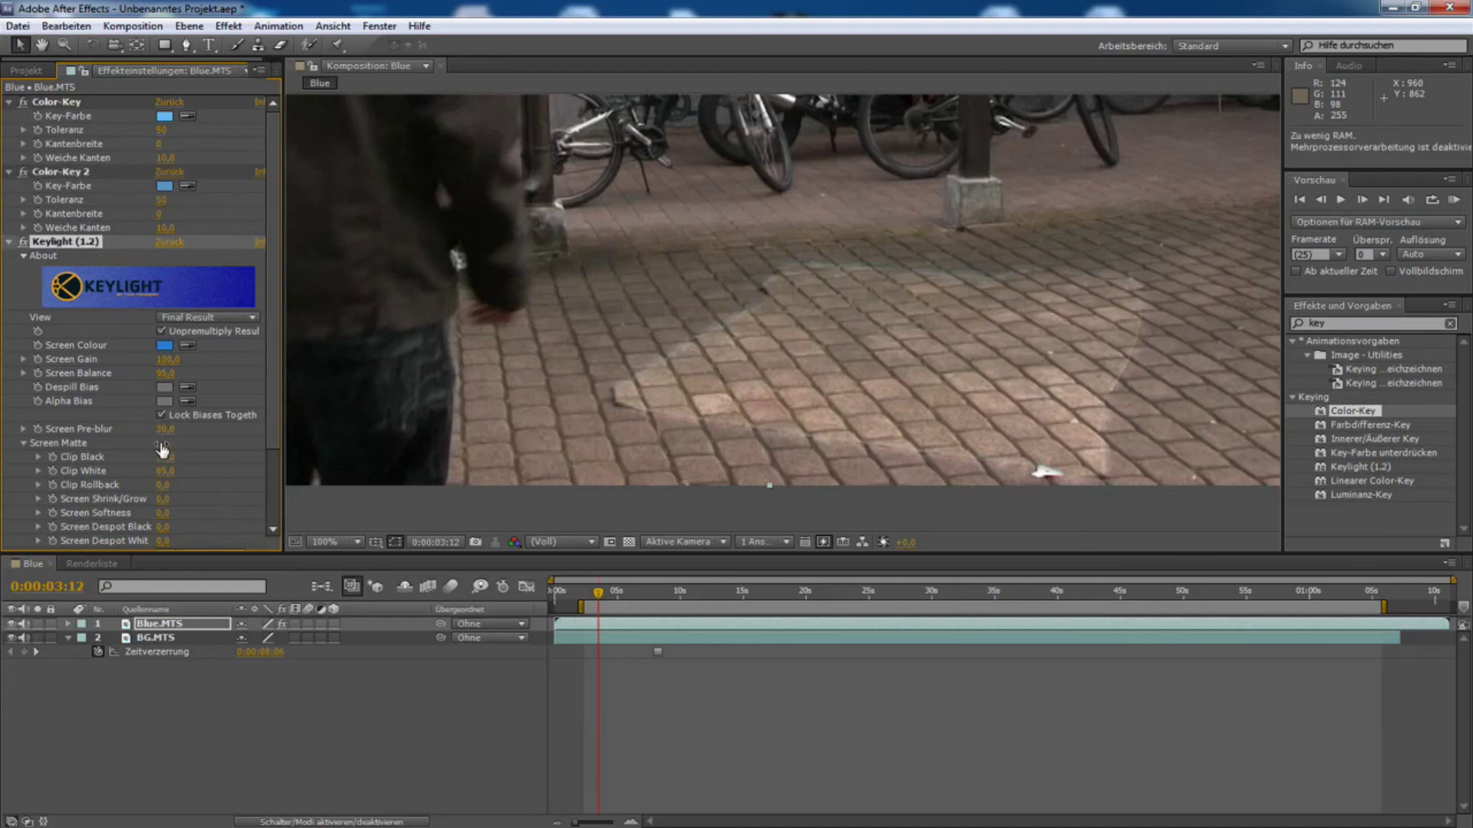
{"action": "left_click_drag", "start_coordinate": [172, 436], "coordinate": [182, 442]}
{"action": "left_click", "coordinate": [169, 429]}
{"action": "type", "text": "50"}
{"action": "key", "text": "Return"}
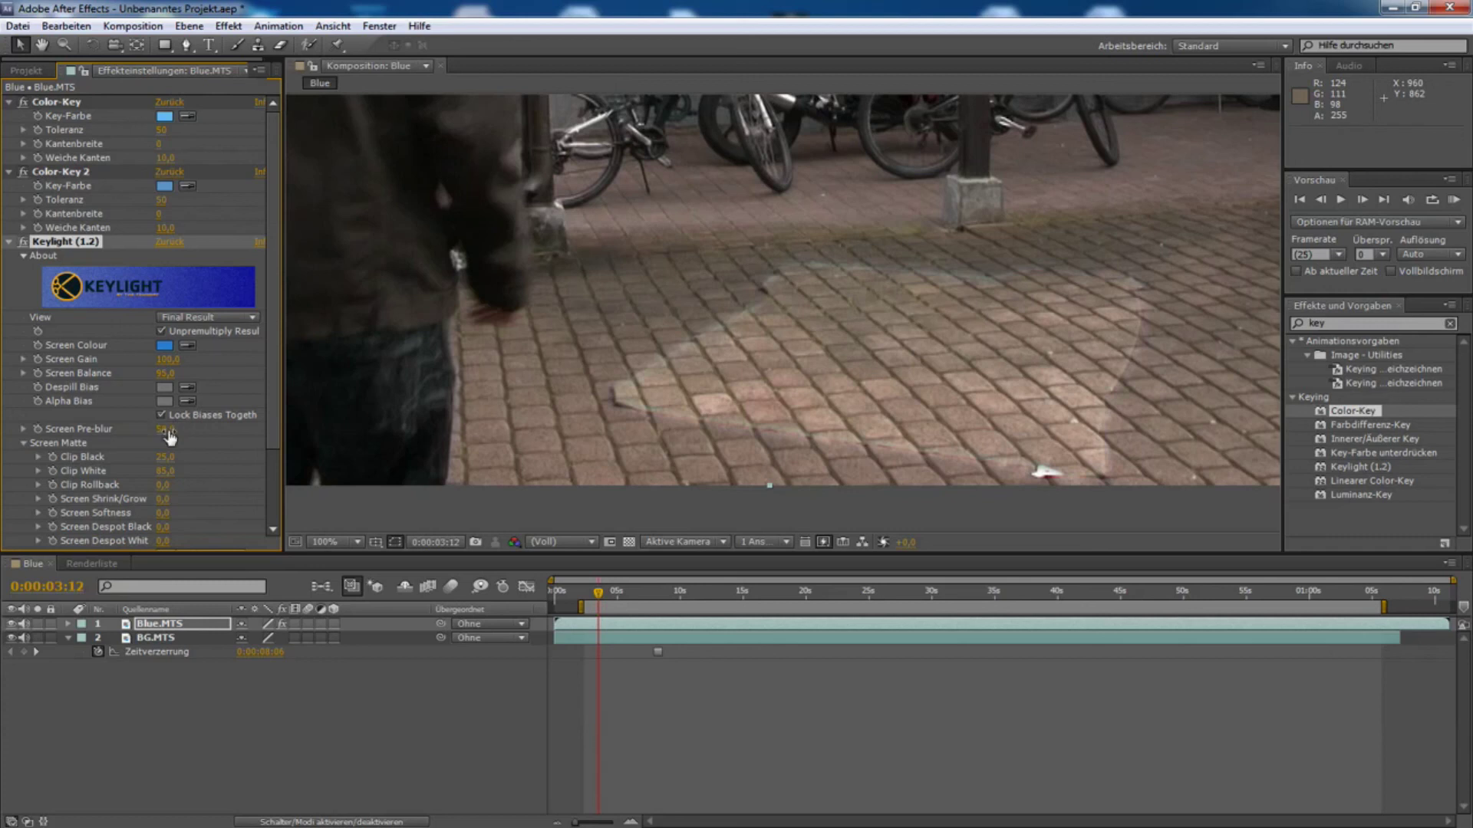
Settle Keylight's Screen Pre-blur at 20 and inspect the magnified key
{"action": "left_click", "coordinate": [169, 431]}
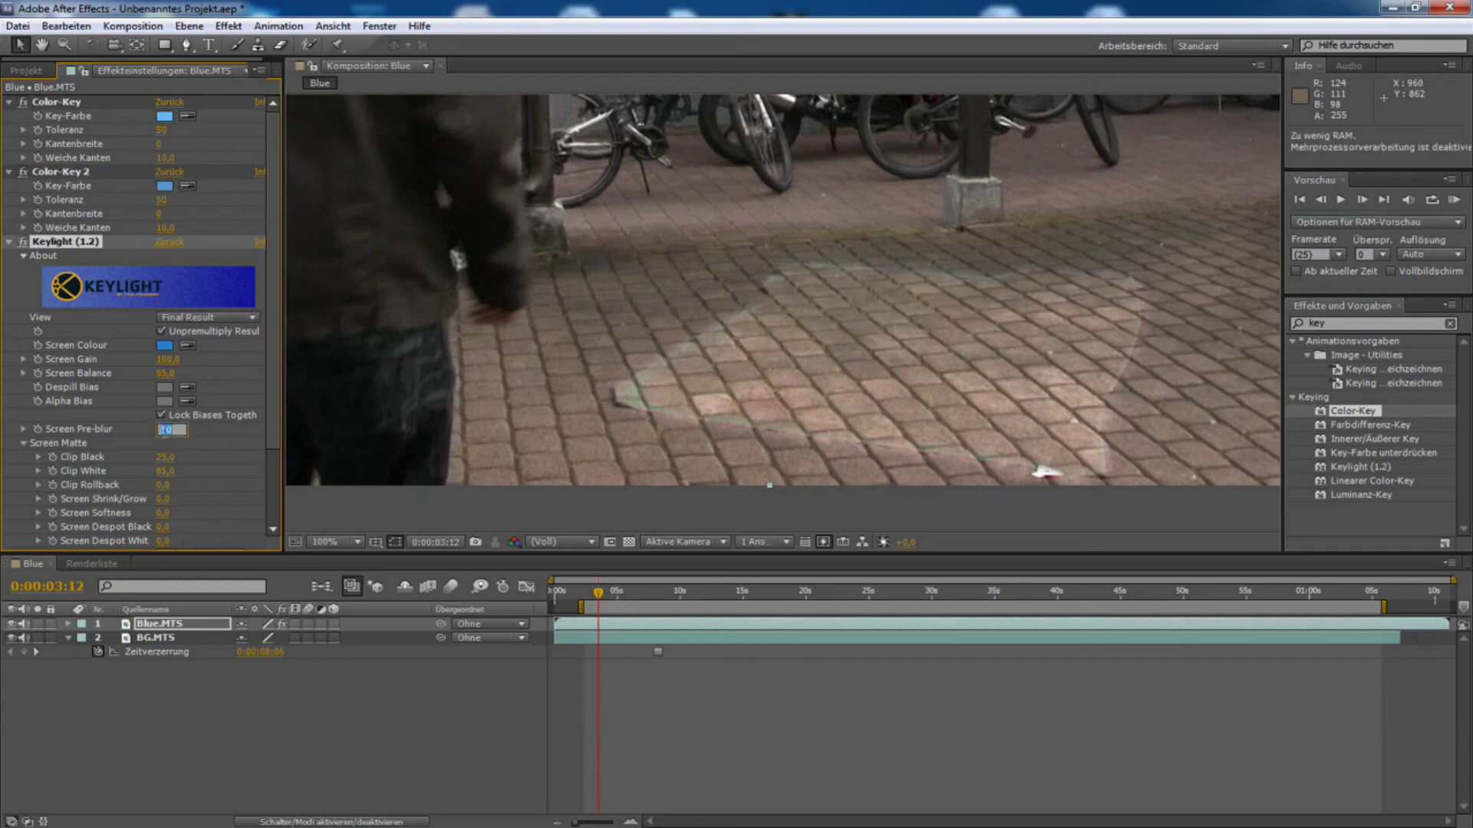
{"action": "type", "text": "3"}
{"action": "key", "text": "Return"}
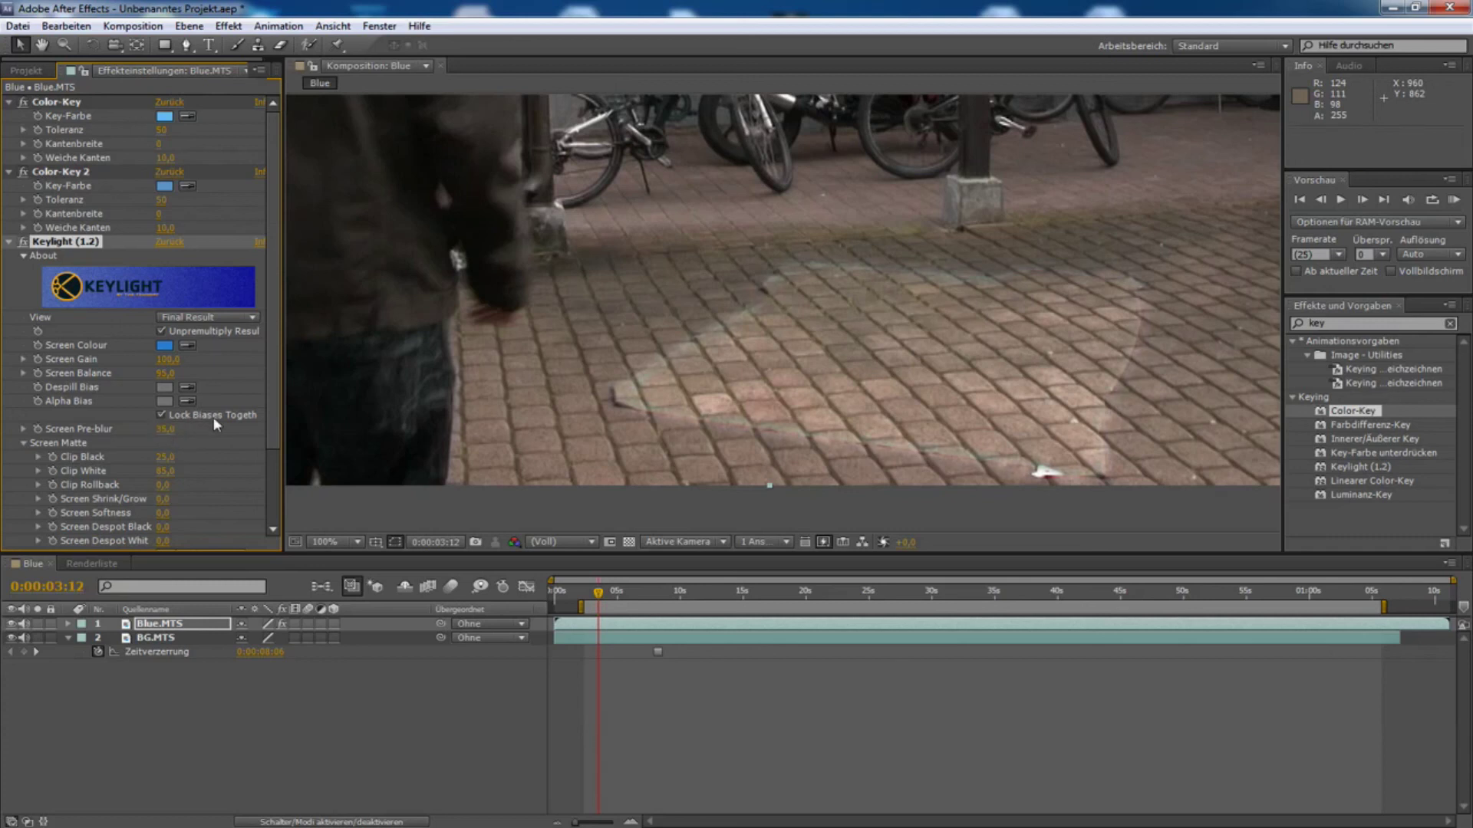
{"action": "scroll", "coordinate": [738, 334], "scroll_direction": "down", "scroll_amount": 2}
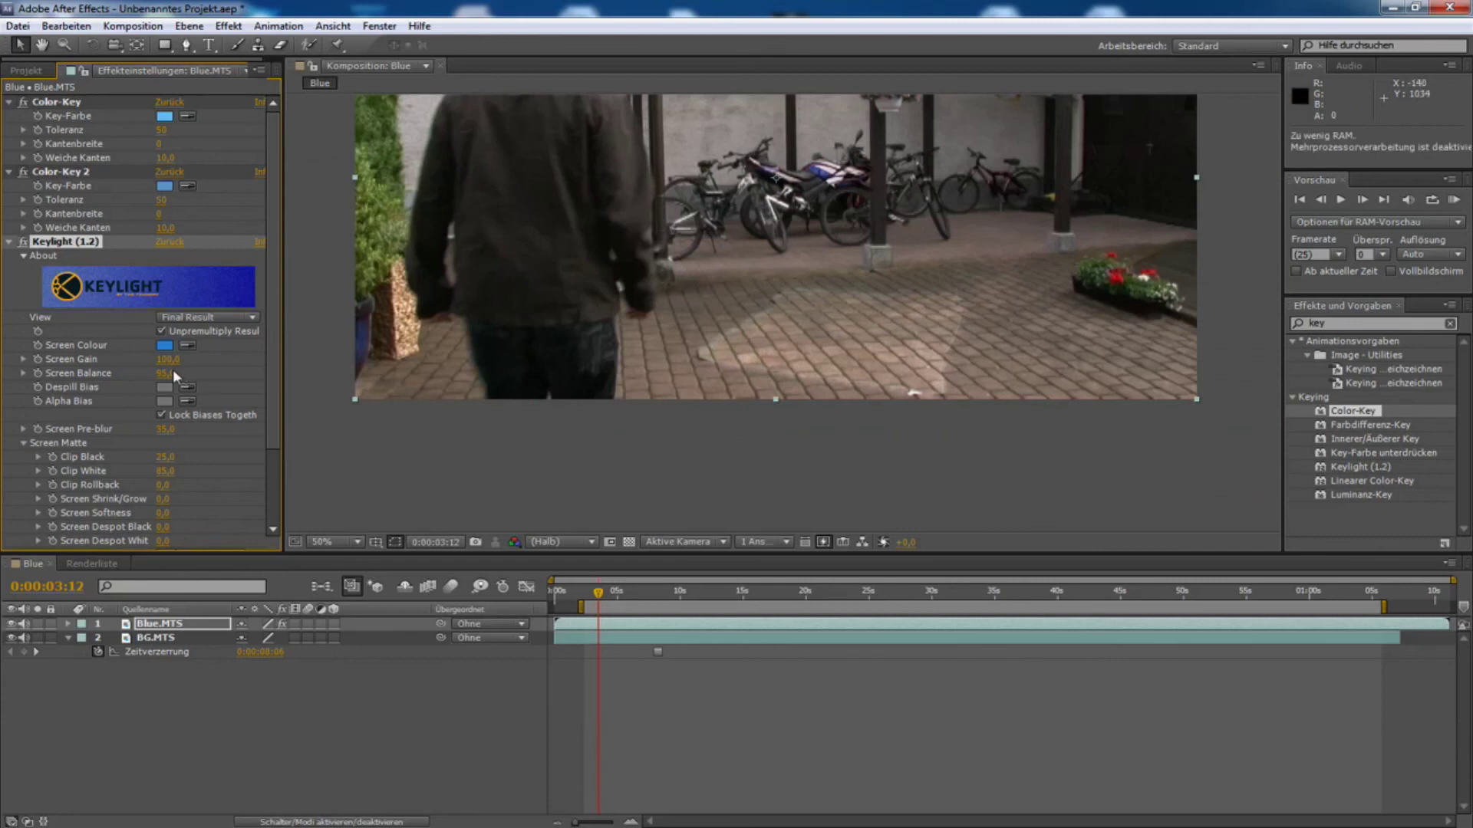
{"action": "key", "text": "Return"}
{"action": "key", "text": "period"}
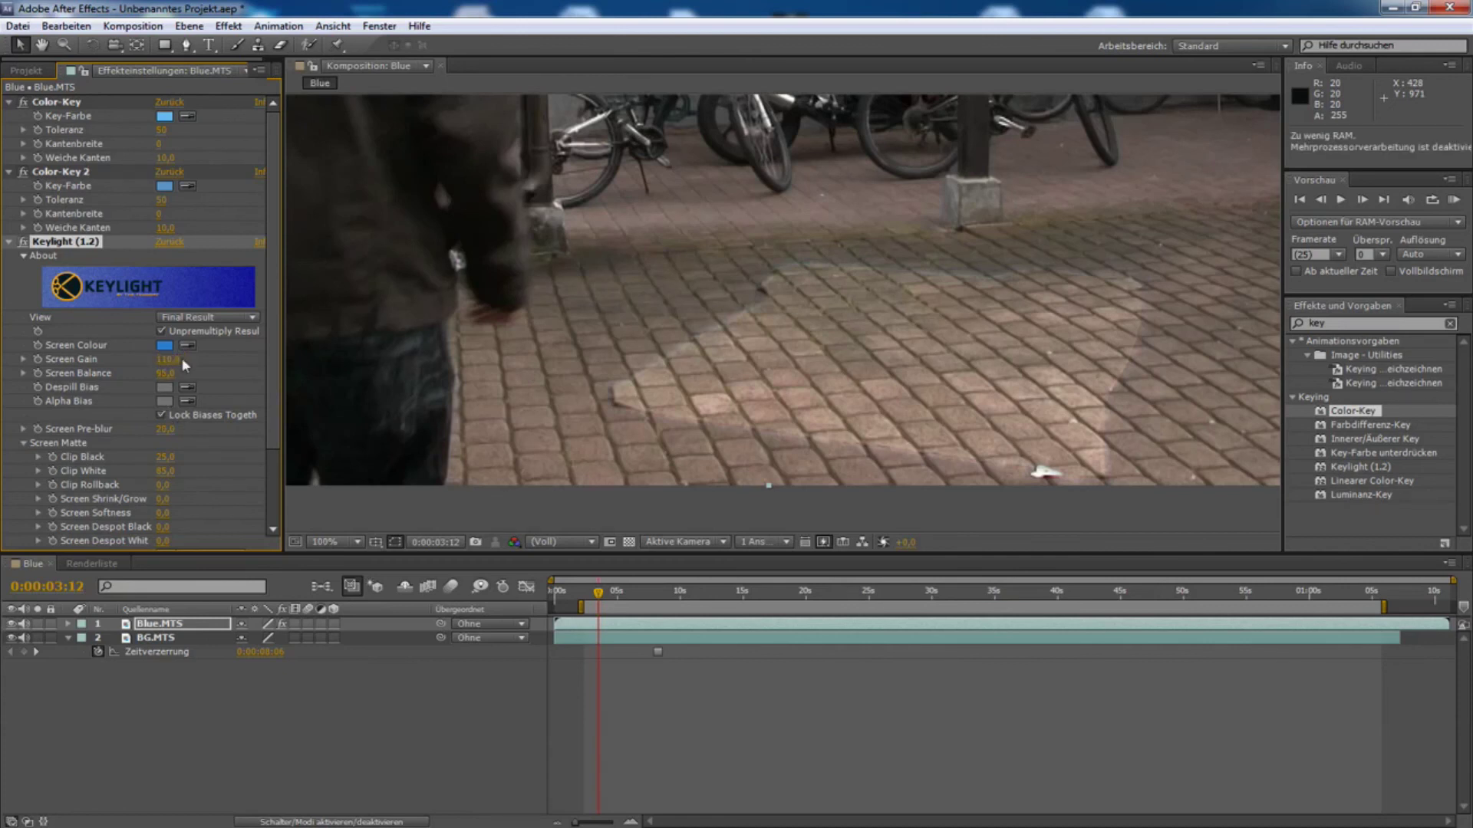
{"action": "scroll", "coordinate": [591, 339], "scroll_direction": "down", "scroll_amount": 1}
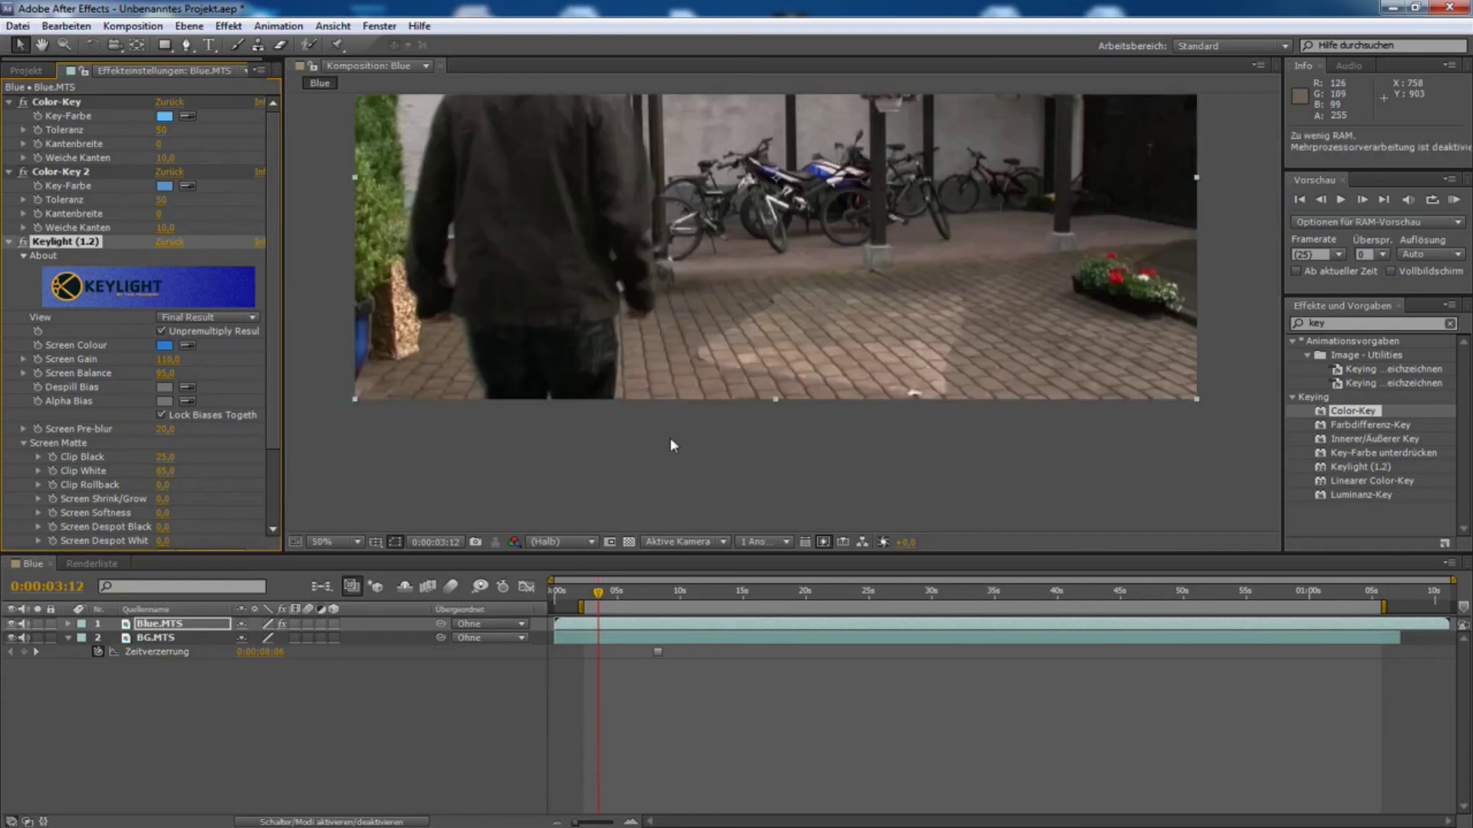
{"action": "left_click", "coordinate": [635, 598]}
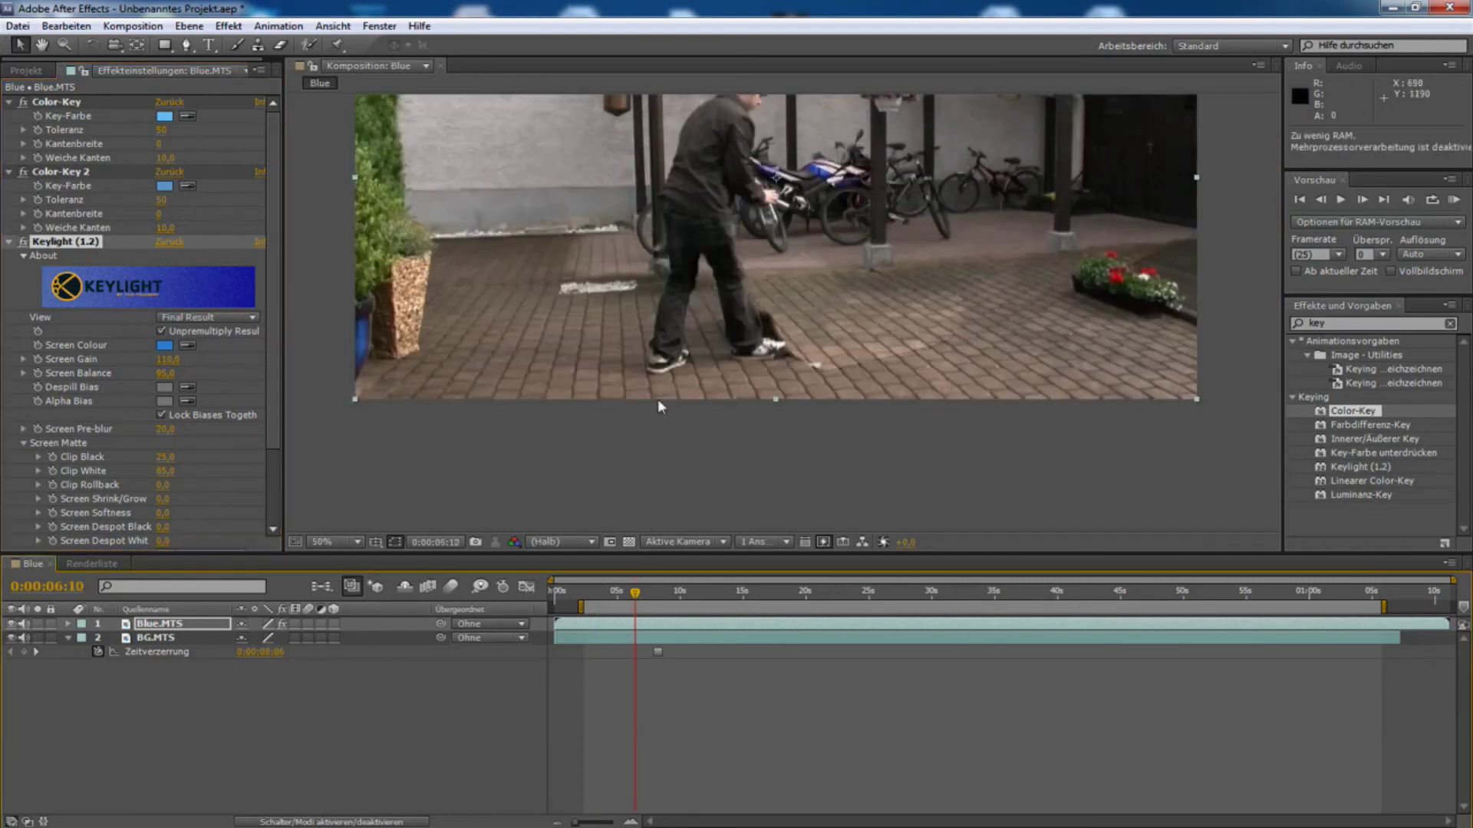
{"action": "scroll", "coordinate": [656, 391], "scroll_direction": "up", "scroll_amount": 1}
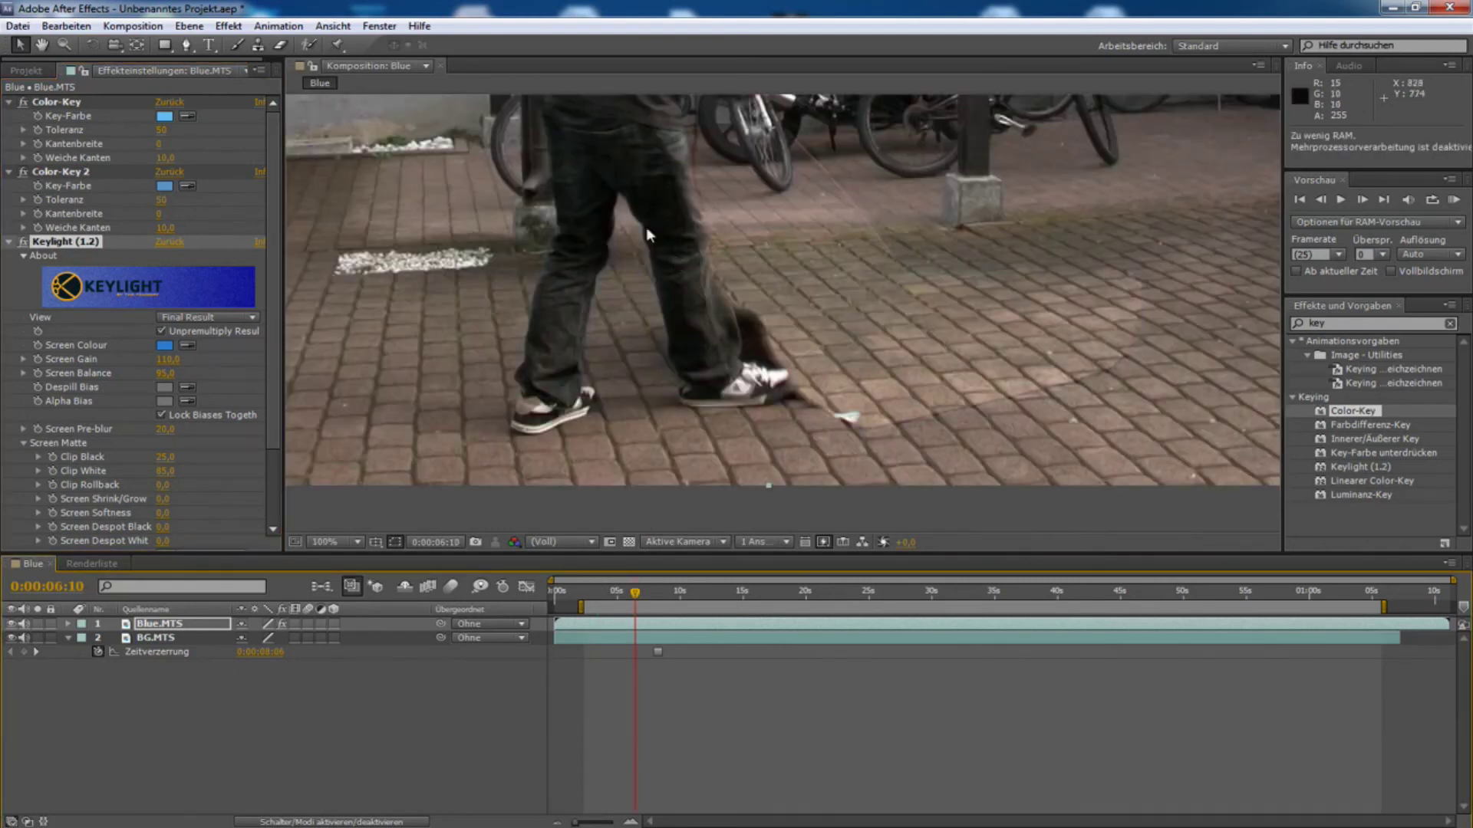
{"action": "left_click", "coordinate": [685, 587]}
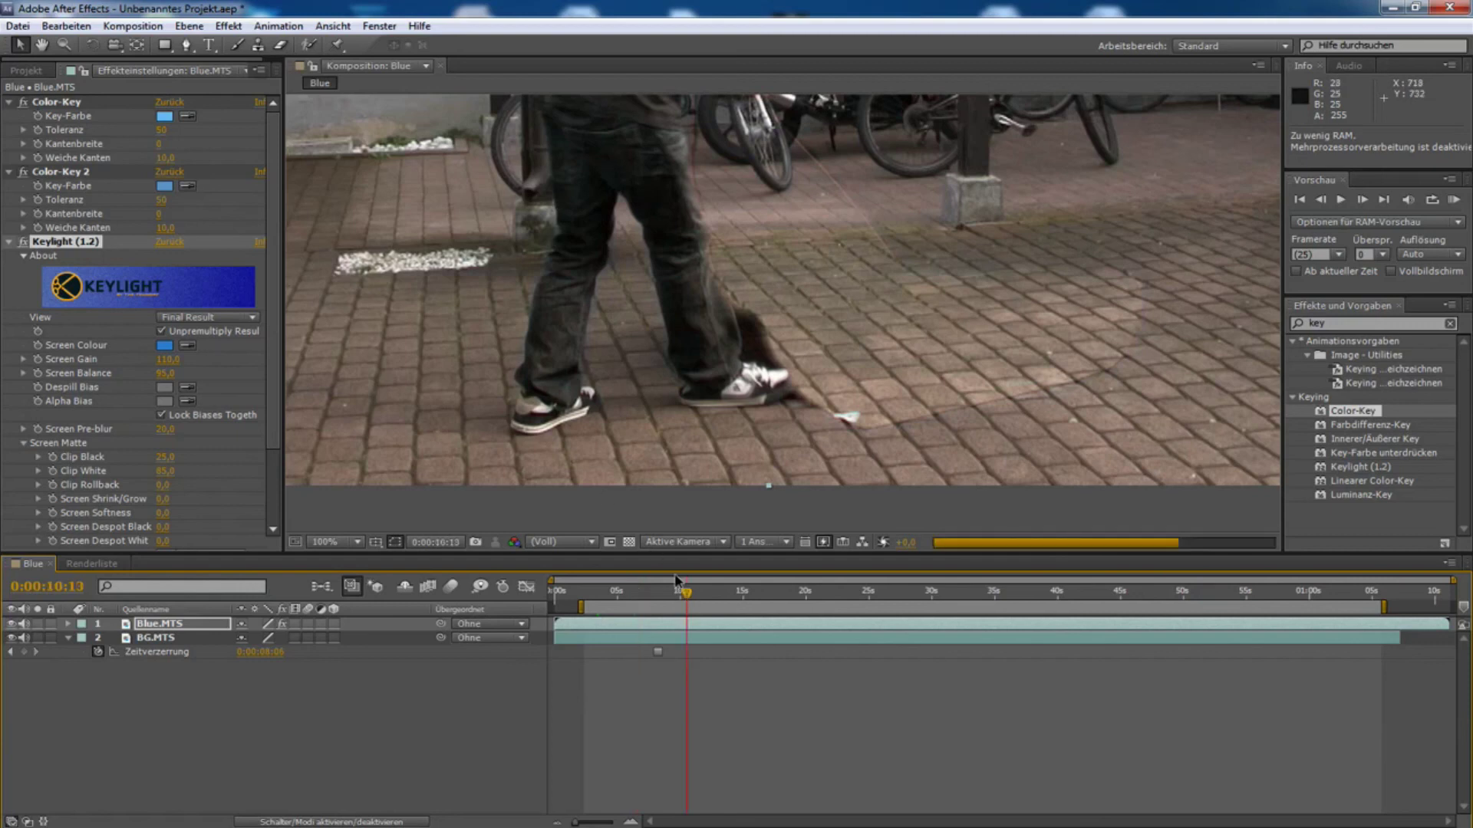
{"action": "scroll", "coordinate": [616, 417], "scroll_direction": "down", "scroll_amount": 1}
{"action": "left_click_drag", "start_coordinate": [627, 297], "coordinate": [631, 384]}
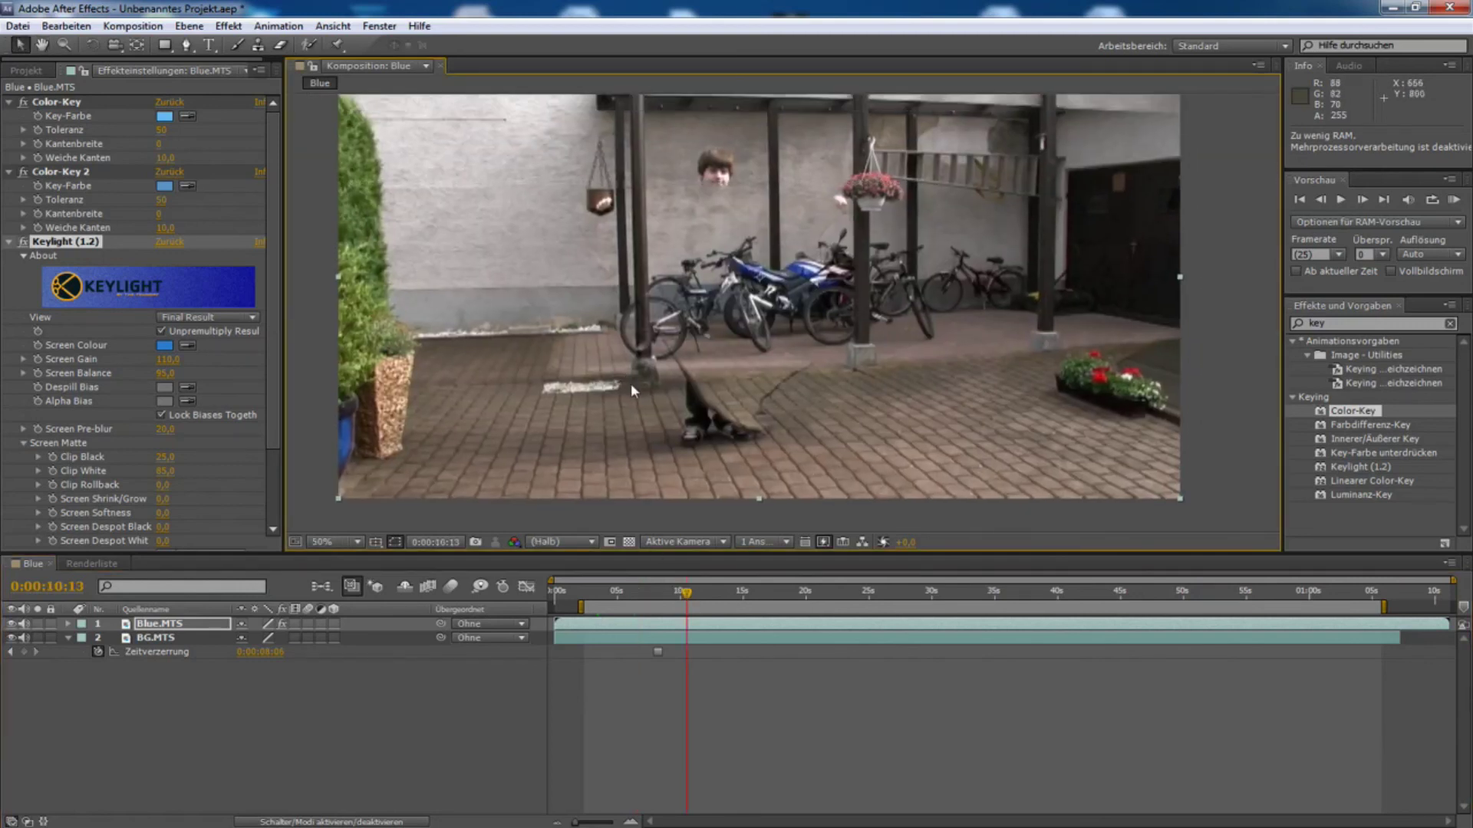
{"action": "left_click", "coordinate": [805, 590]}
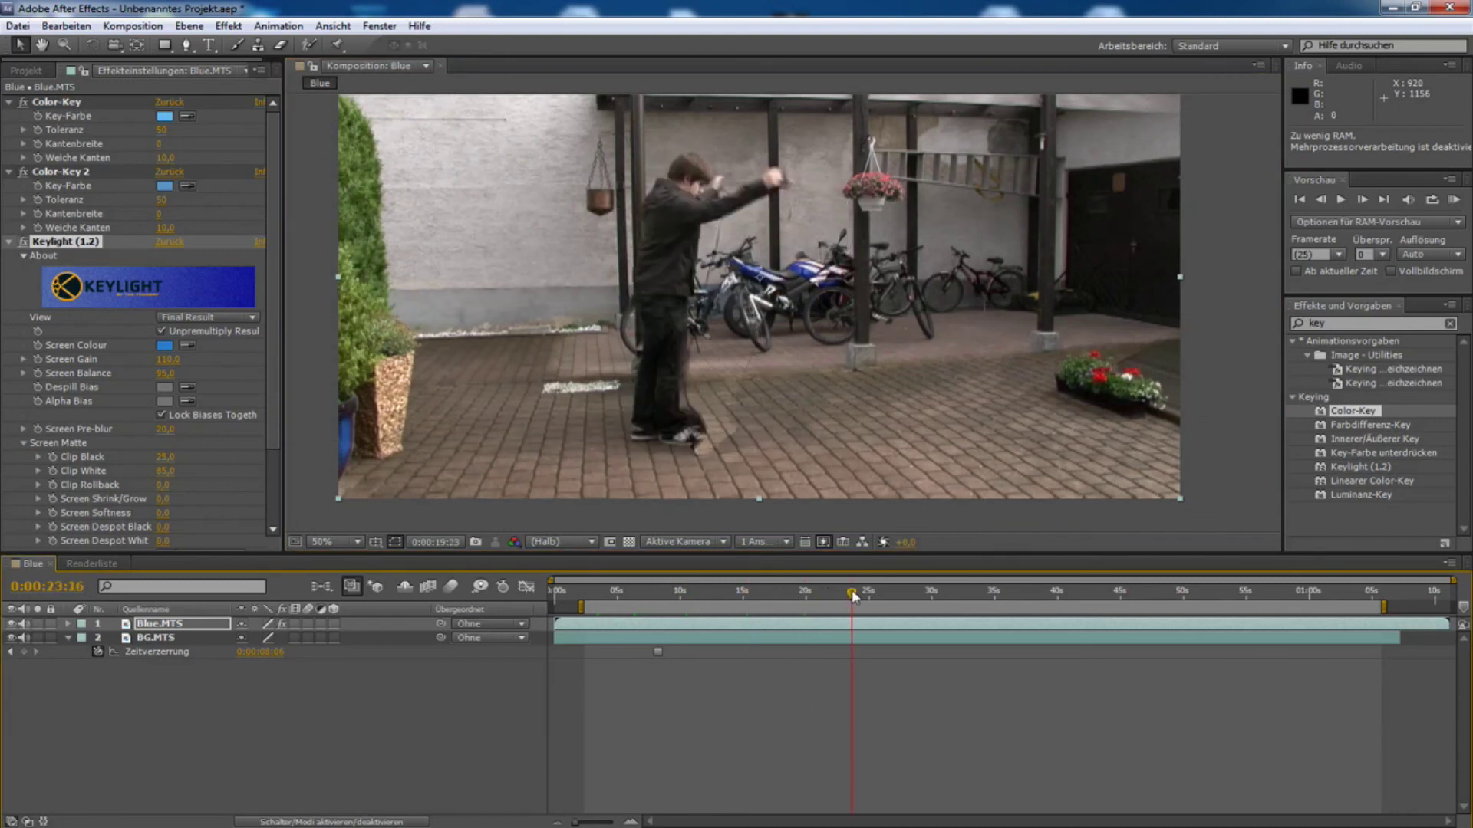
{"action": "left_click_drag", "start_coordinate": [854, 596], "coordinate": [932, 595]}
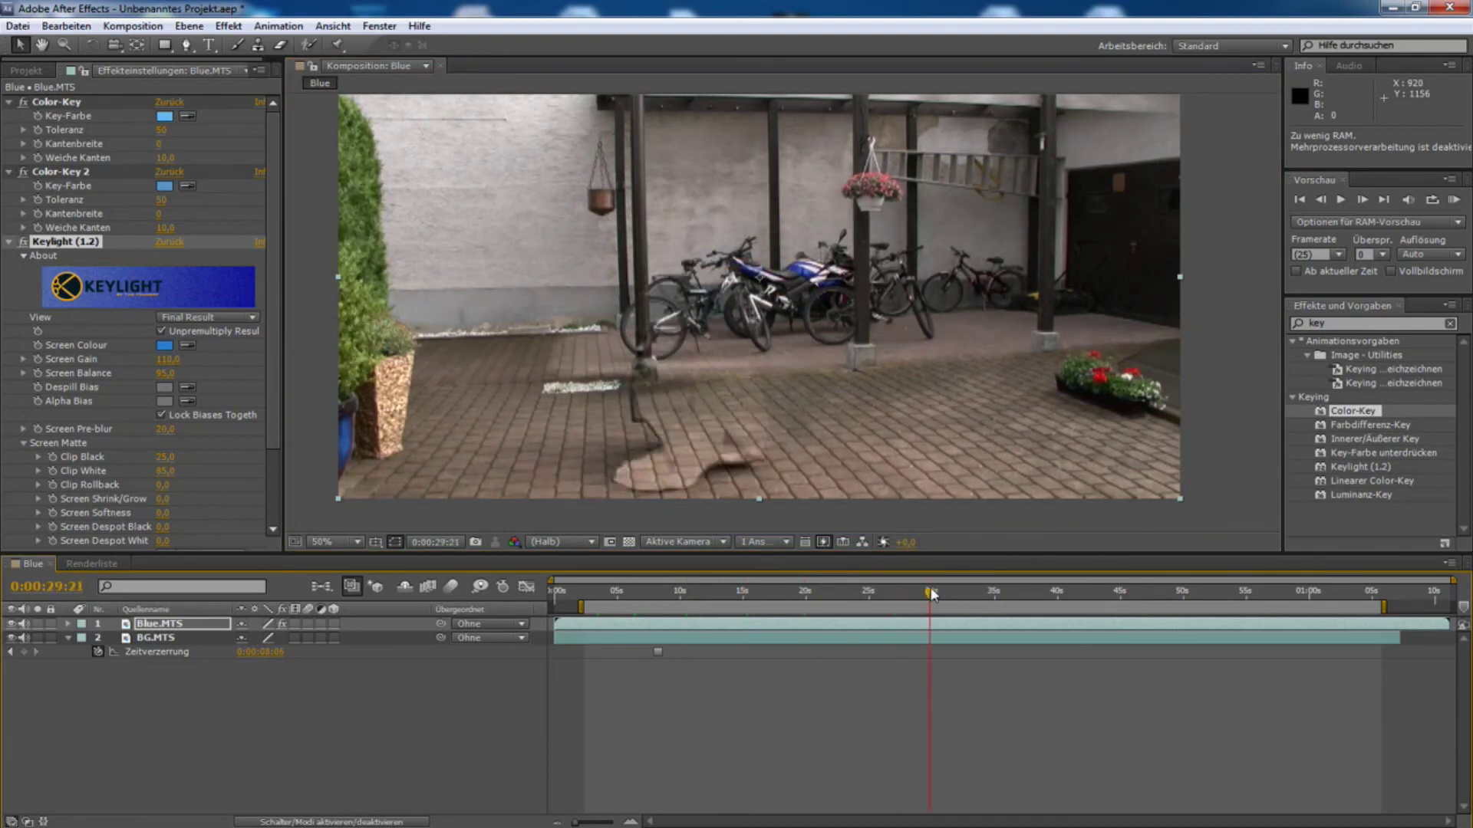
{"action": "left_click", "coordinate": [885, 594]}
{"action": "mouse_move", "coordinate": [866, 597]}
{"action": "left_mouse_down"}
{"action": "mouse_move", "coordinate": [986, 596]}
{"action": "mouse_move", "coordinate": [965, 596]}
{"action": "left_mouse_up"}
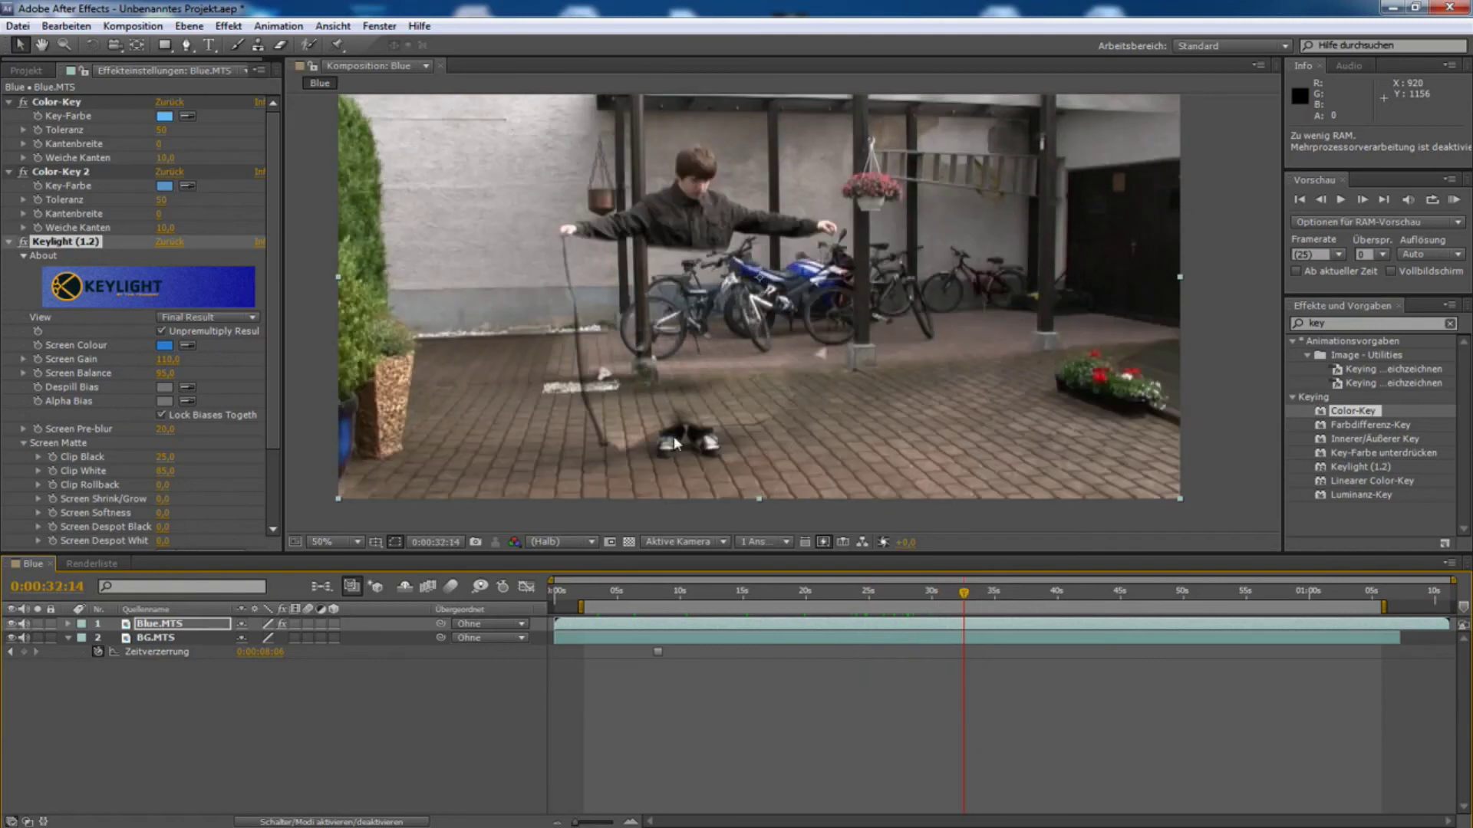
Raise Keylight's Clip Black from 25 to 45 while zoomed in on the tarp
{"action": "scroll", "coordinate": [586, 398], "scroll_direction": "up", "scroll_amount": 1}
{"action": "scroll", "coordinate": [576, 394], "scroll_direction": "up", "scroll_amount": 1}
{"action": "scroll", "coordinate": [811, 282], "scroll_direction": "up", "scroll_amount": 1}
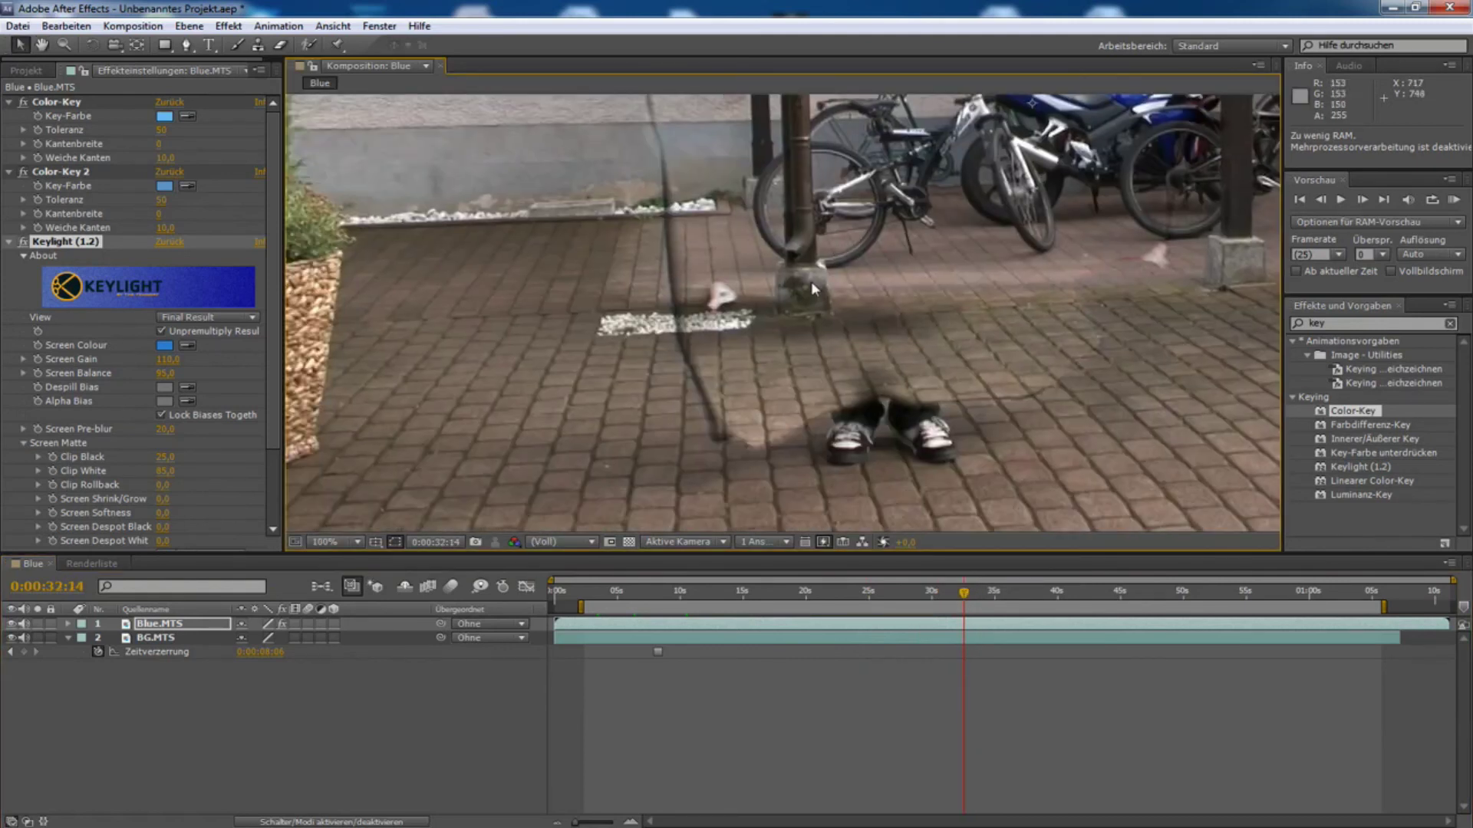
{"action": "scroll", "coordinate": [762, 296], "scroll_direction": "up", "scroll_amount": 1}
{"action": "scroll", "coordinate": [163, 357], "scroll_direction": "down", "scroll_amount": 3}
{"action": "mouse_move", "coordinate": [163, 361]}
{"action": "left_mouse_down"}
{"action": "mouse_move", "coordinate": [223, 359]}
{"action": "mouse_move", "coordinate": [201, 364]}
{"action": "left_mouse_up"}
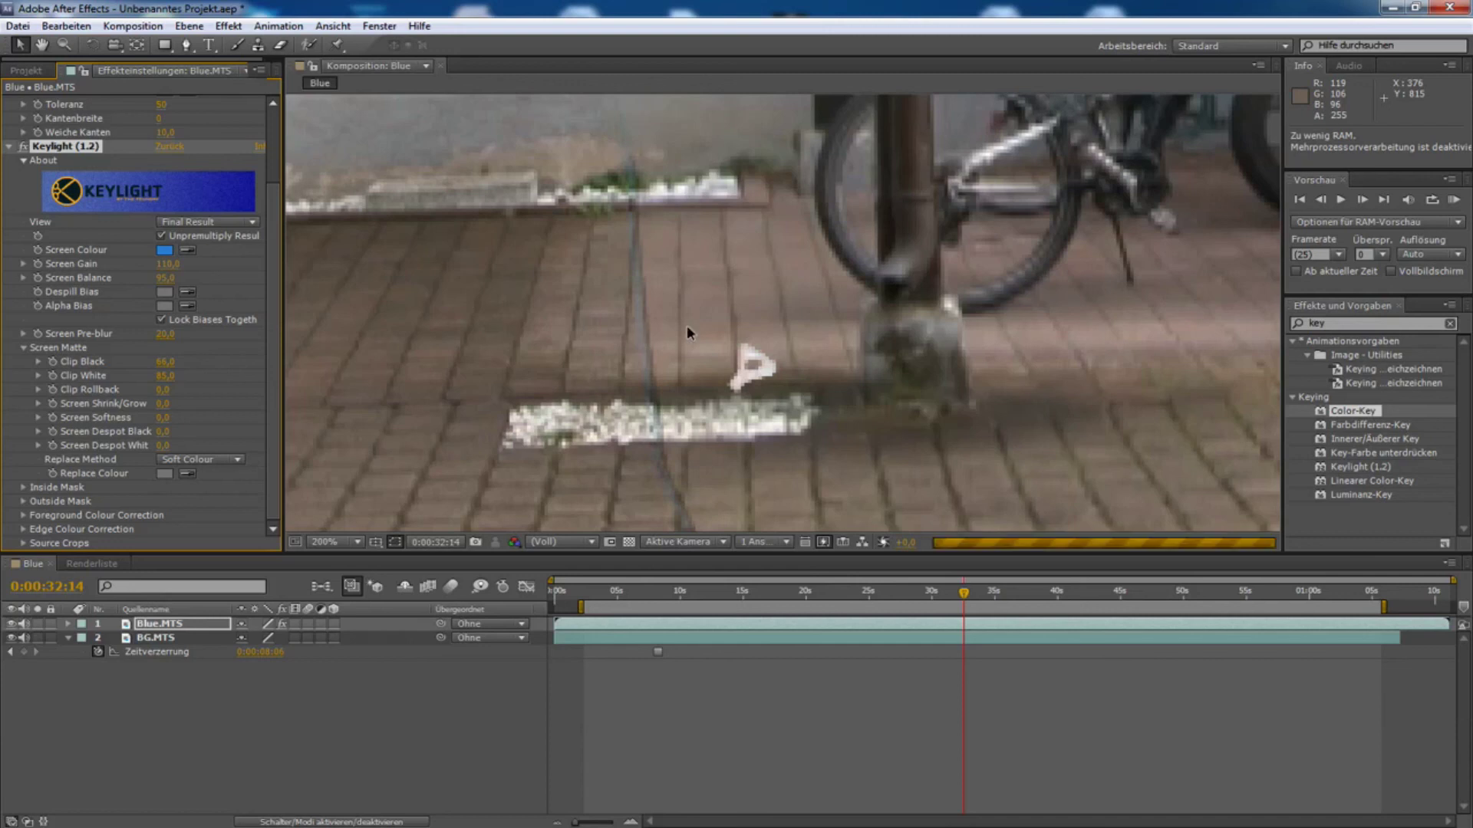
{"action": "scroll", "coordinate": [687, 325], "scroll_direction": "down", "scroll_amount": 4}
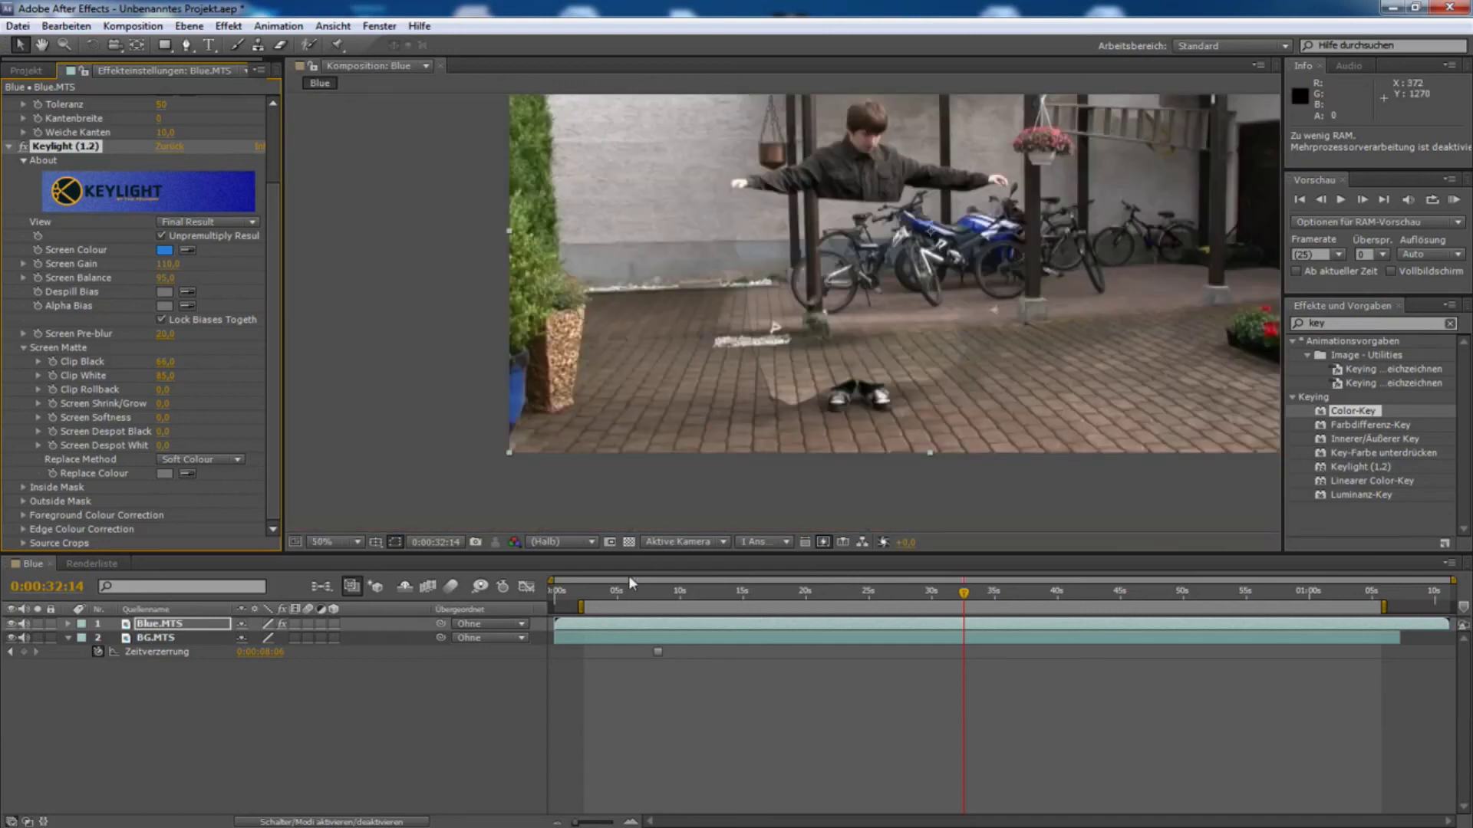
Scrub the timeline from the opening seconds to about 48 seconds to review the key
{"action": "left_click_drag", "start_coordinate": [630, 590], "coordinate": [643, 595]}
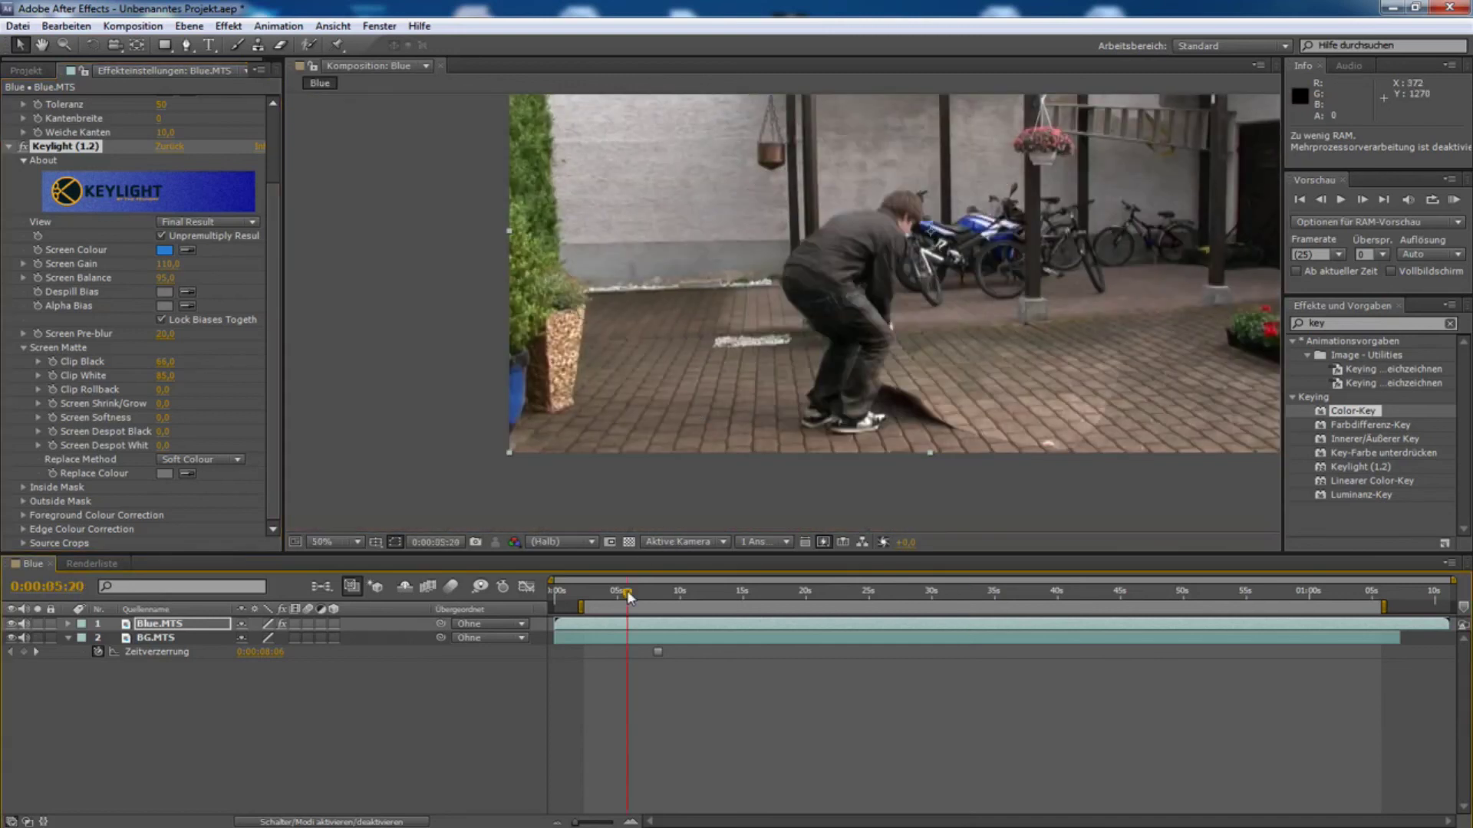
{"action": "left_click", "coordinate": [691, 592]}
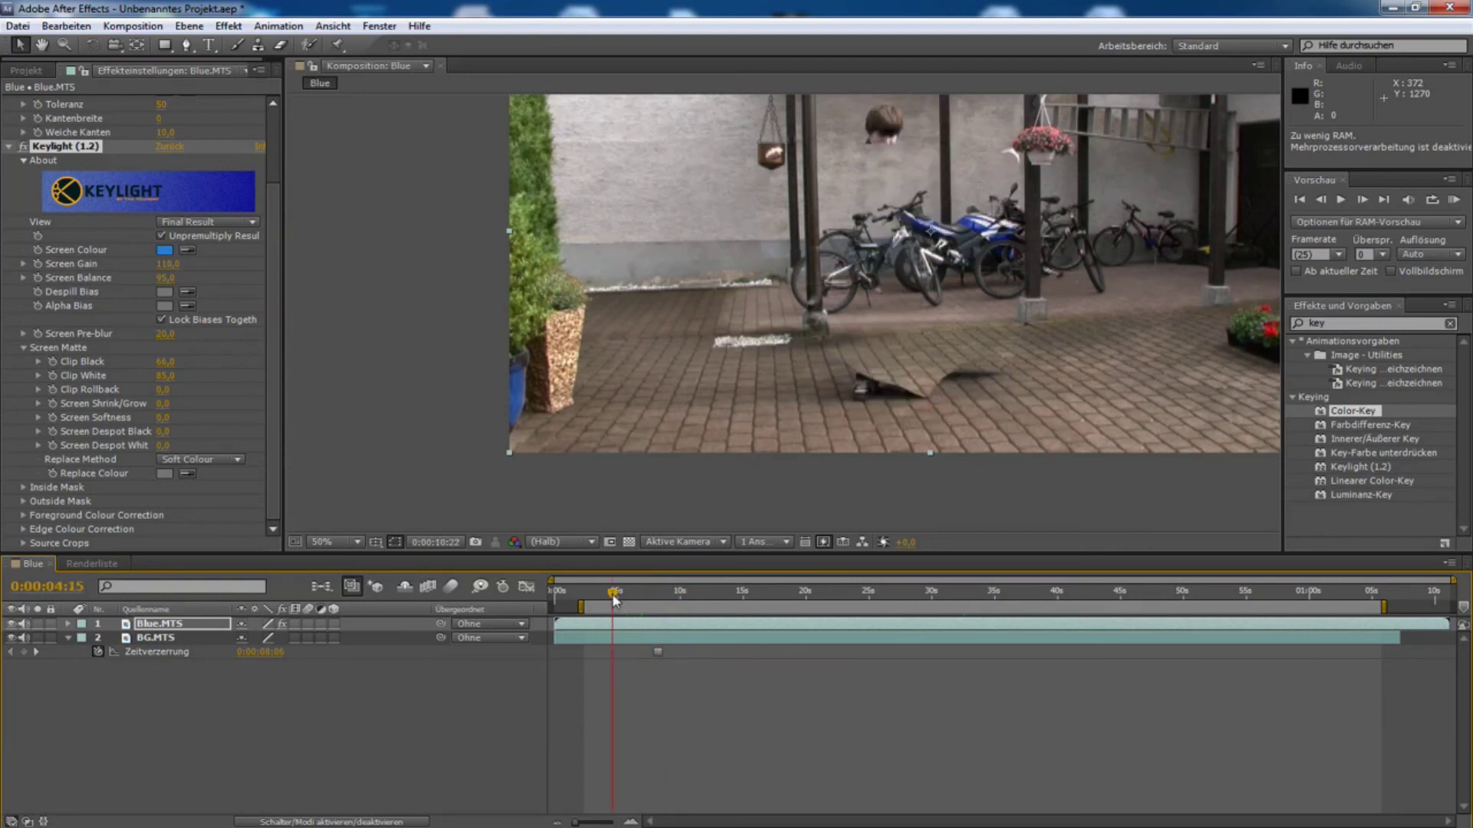
{"action": "left_click_drag", "start_coordinate": [606, 596], "coordinate": [603, 596]}
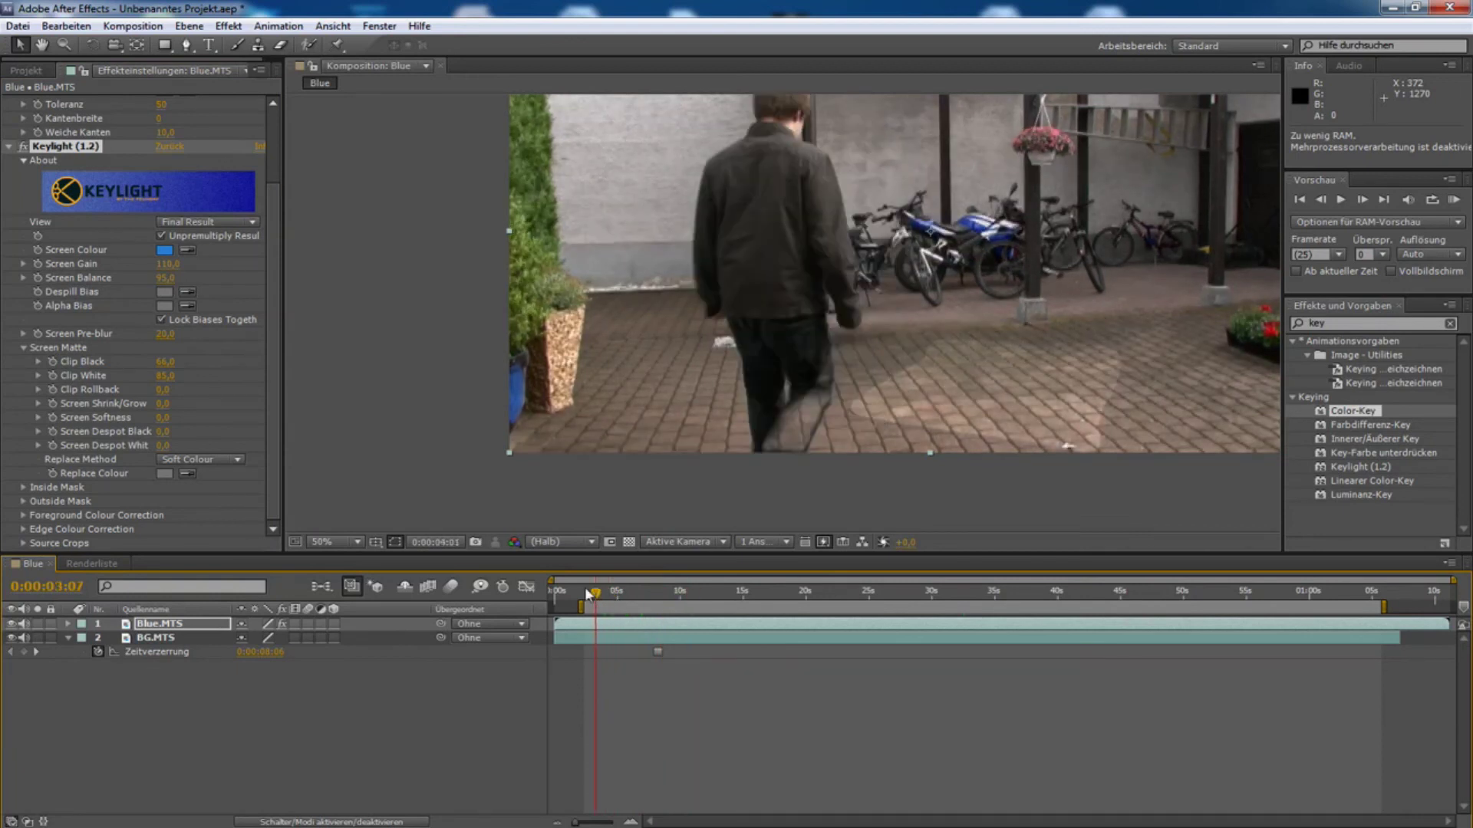
{"action": "left_click_drag", "start_coordinate": [804, 591], "coordinate": [1059, 594]}
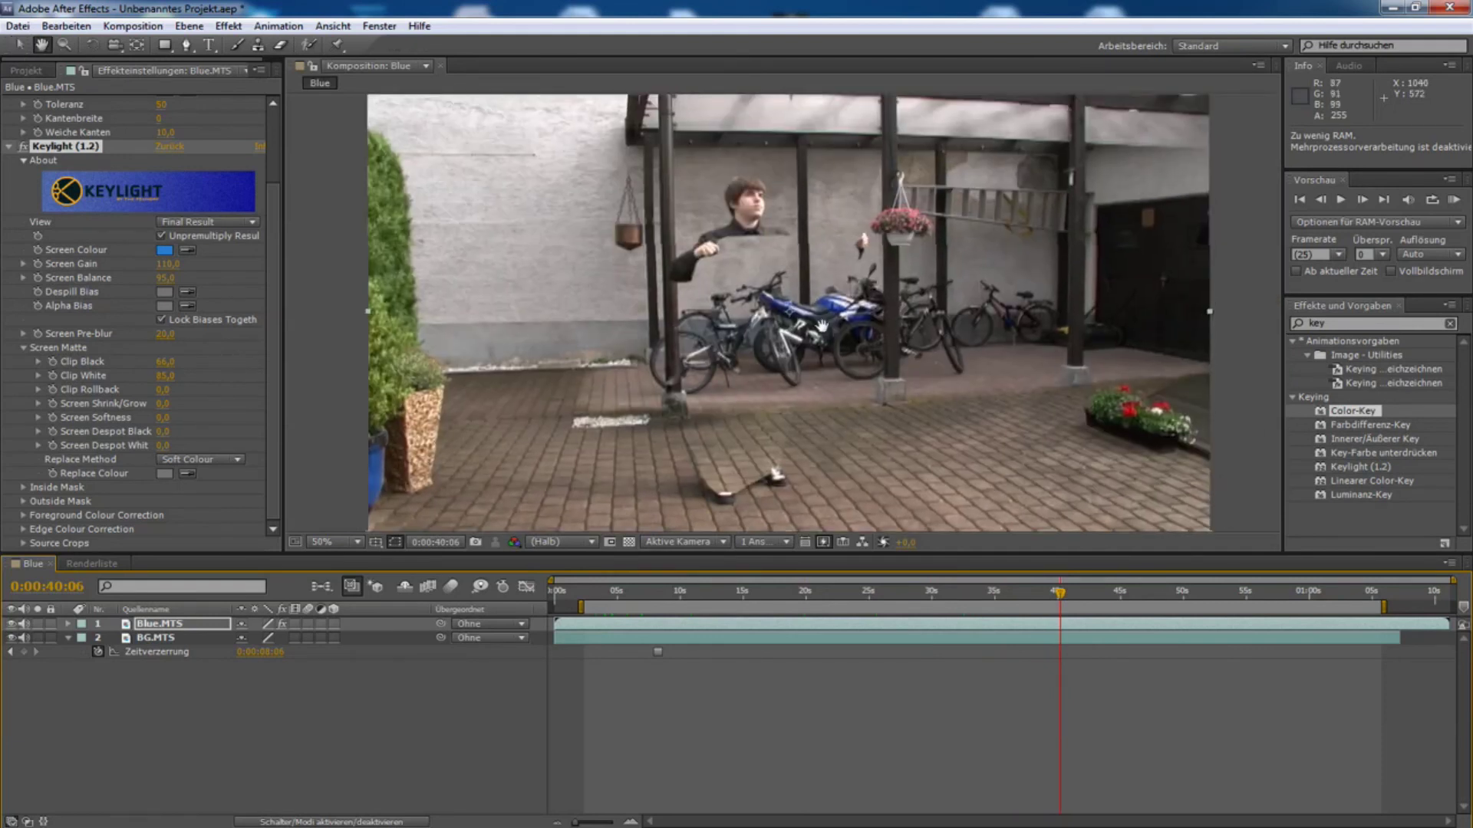
{"action": "left_click_drag", "start_coordinate": [1076, 599], "coordinate": [1324, 587]}
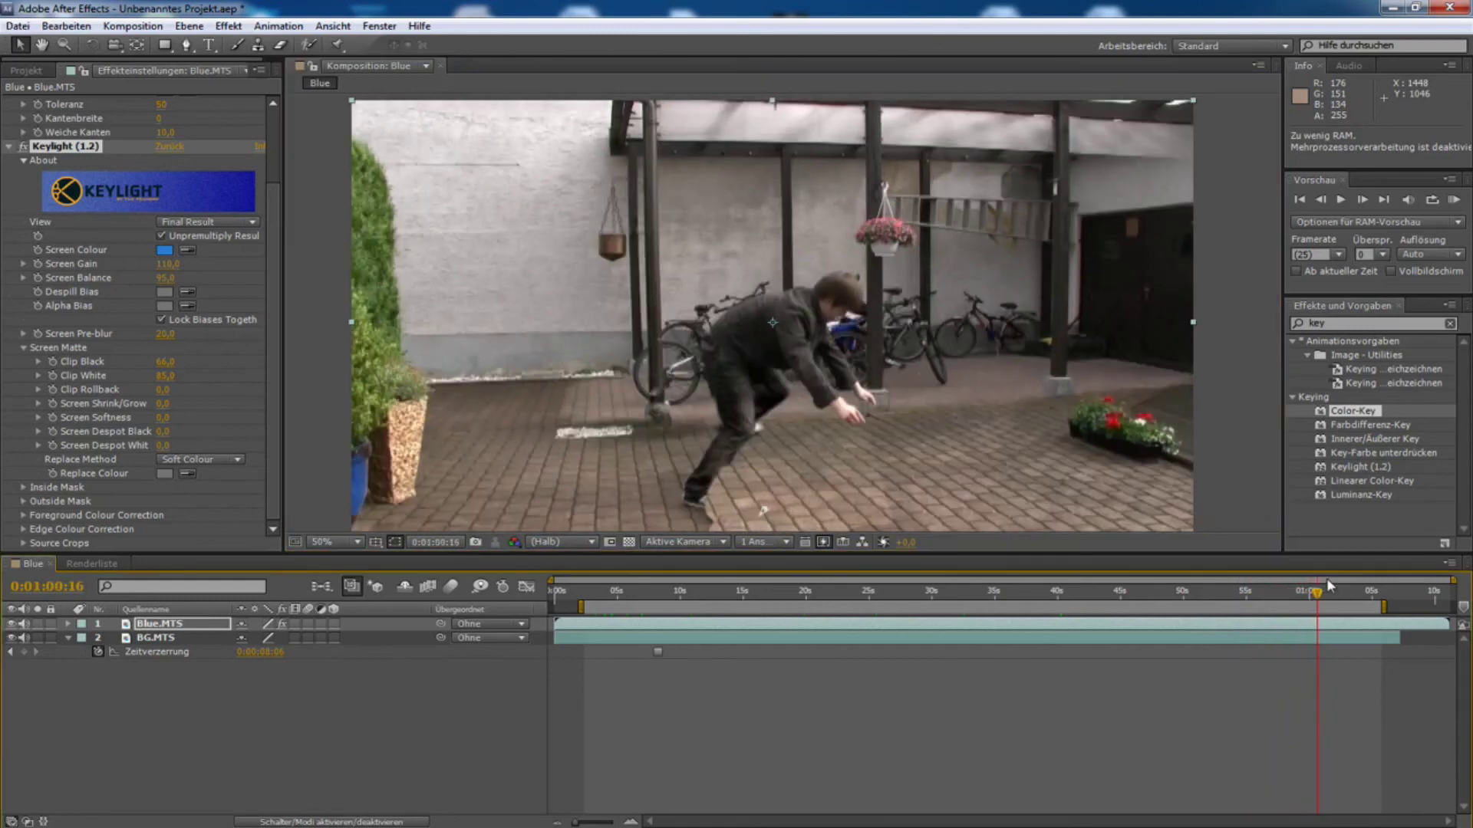
{"action": "left_click_drag", "start_coordinate": [579, 596], "coordinate": [585, 595]}
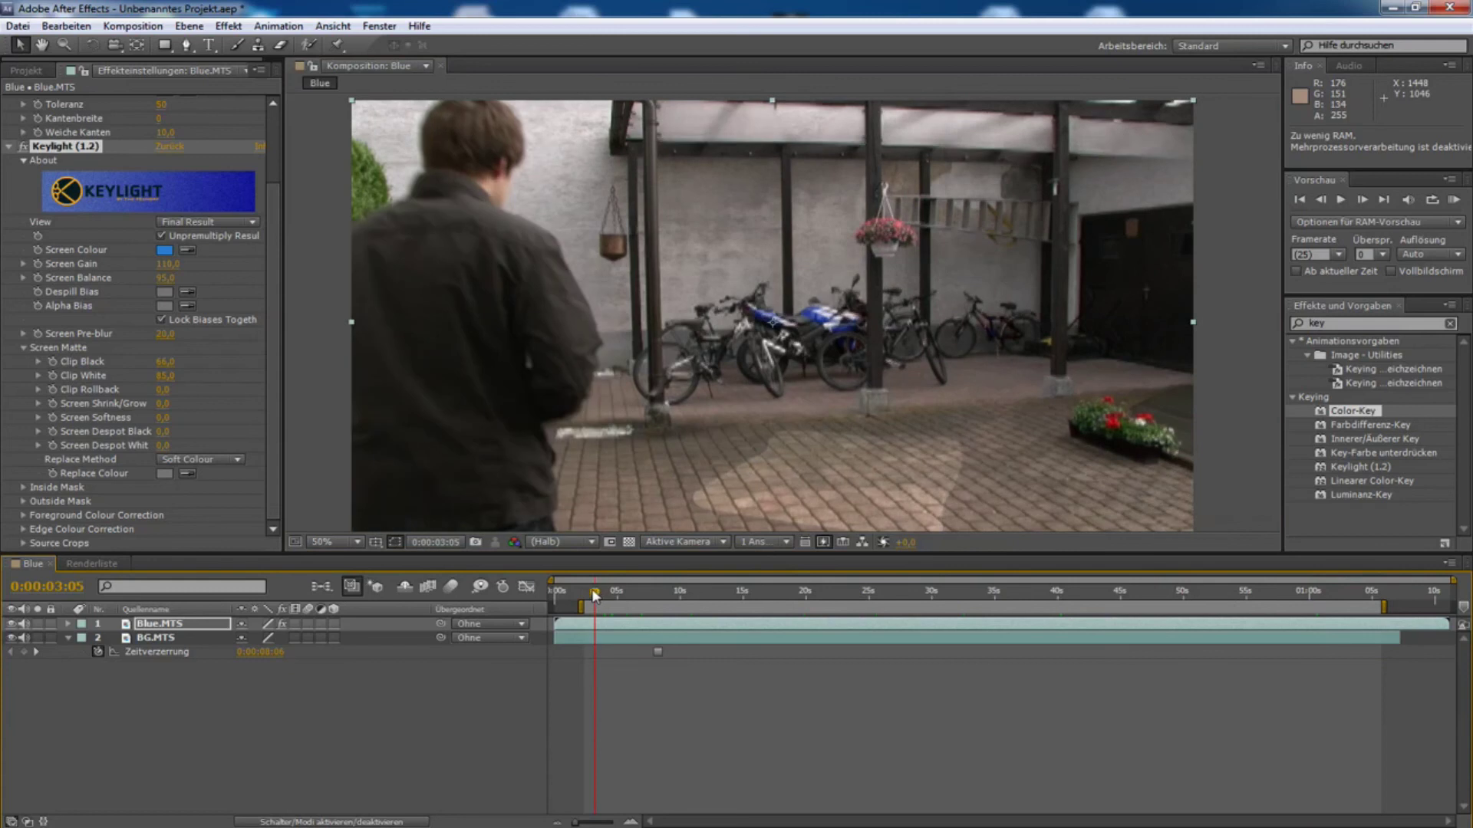